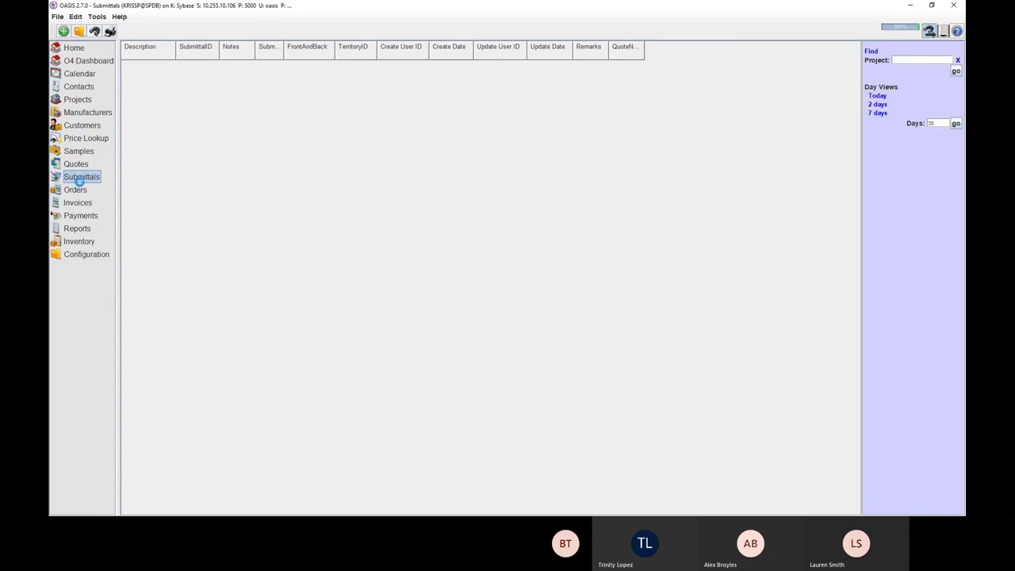
- Switch from Submittals to the Manufacturers Cut Sheets list
left_click(80, 112)
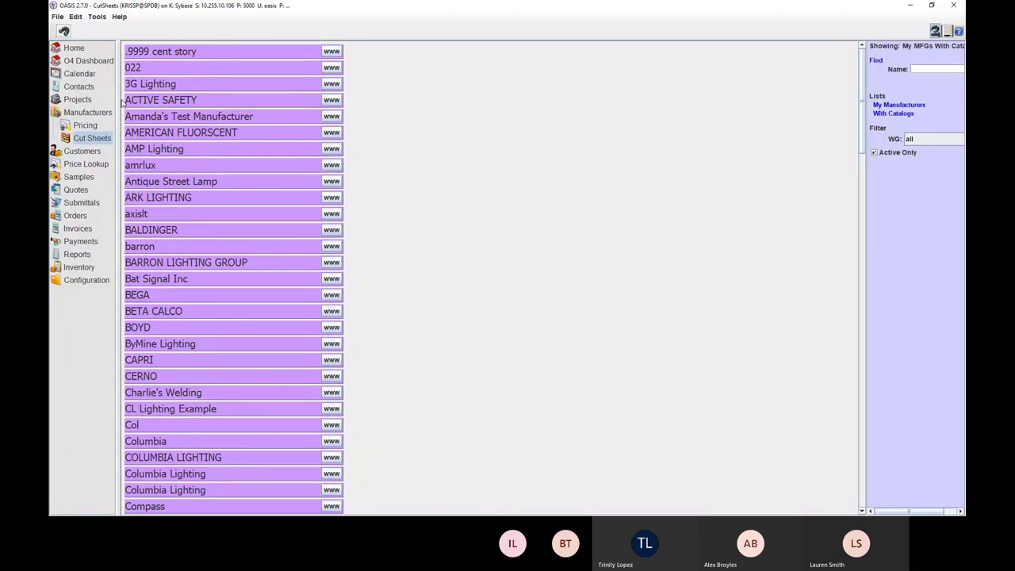
- Create a new catalog named 2021 under the .9999 cent story manufacturer
left_click(175, 54)
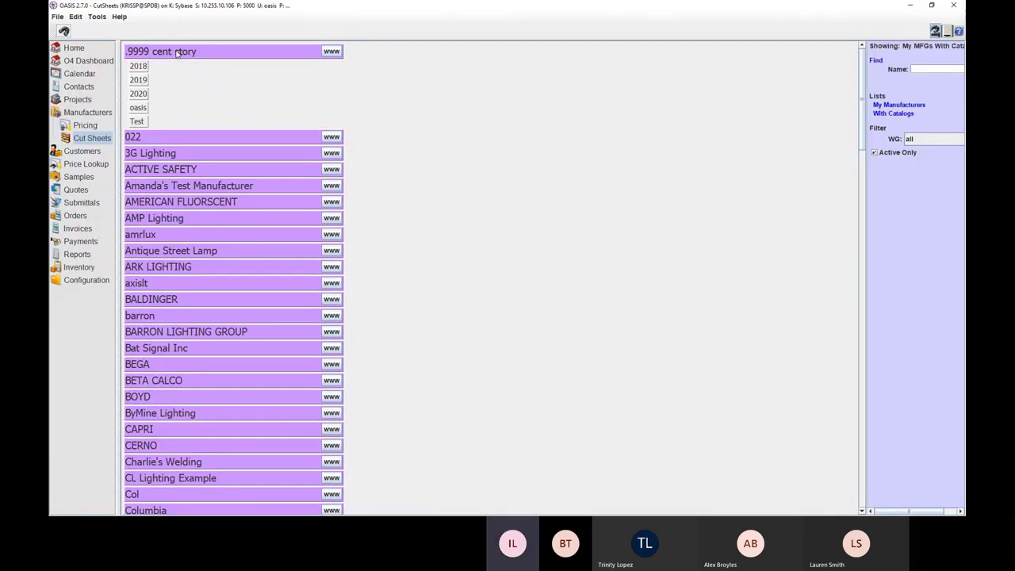
right_click(176, 53)
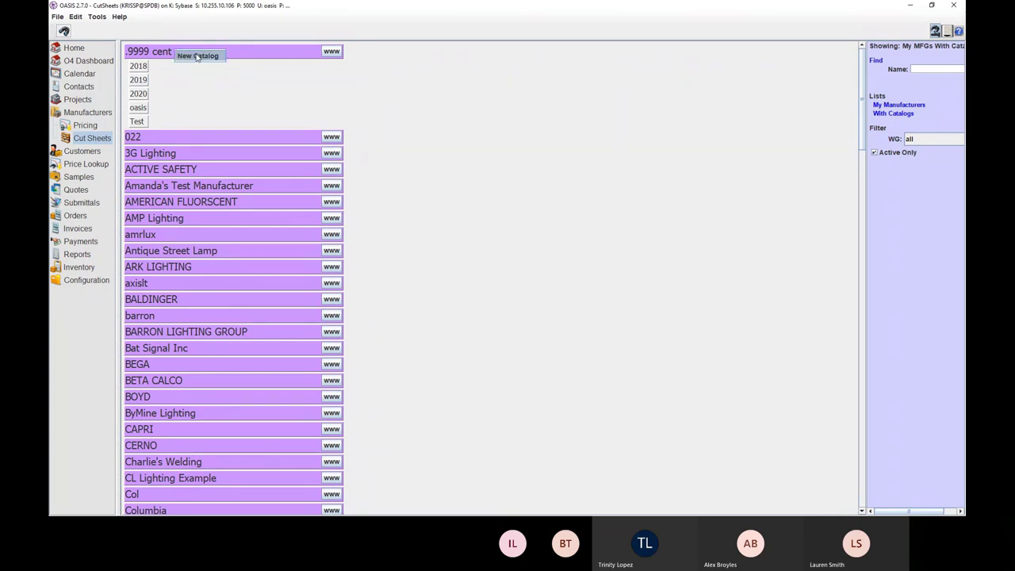
left_click(196, 57)
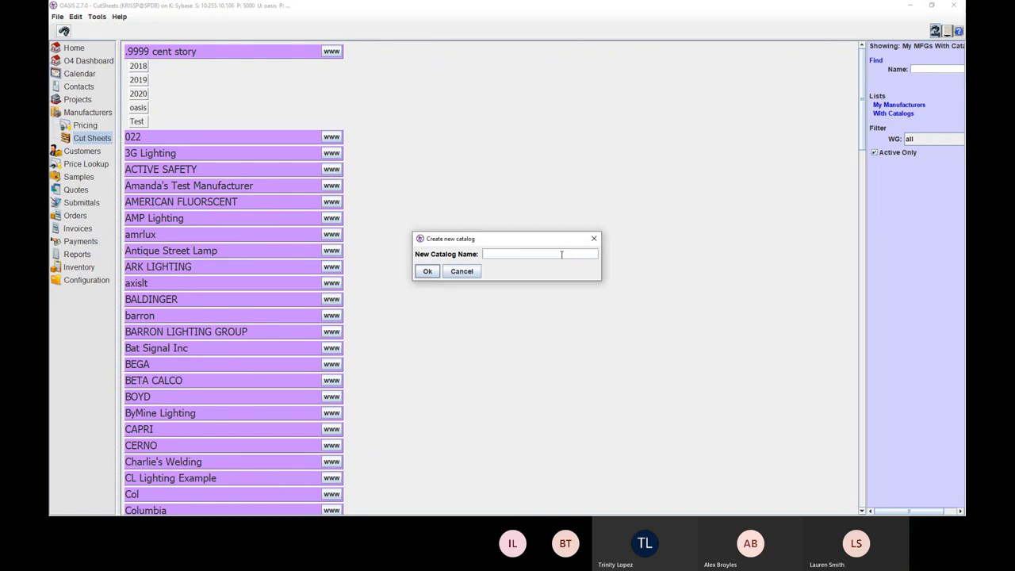
type("2020")
key("BackSpace")
key("Return")
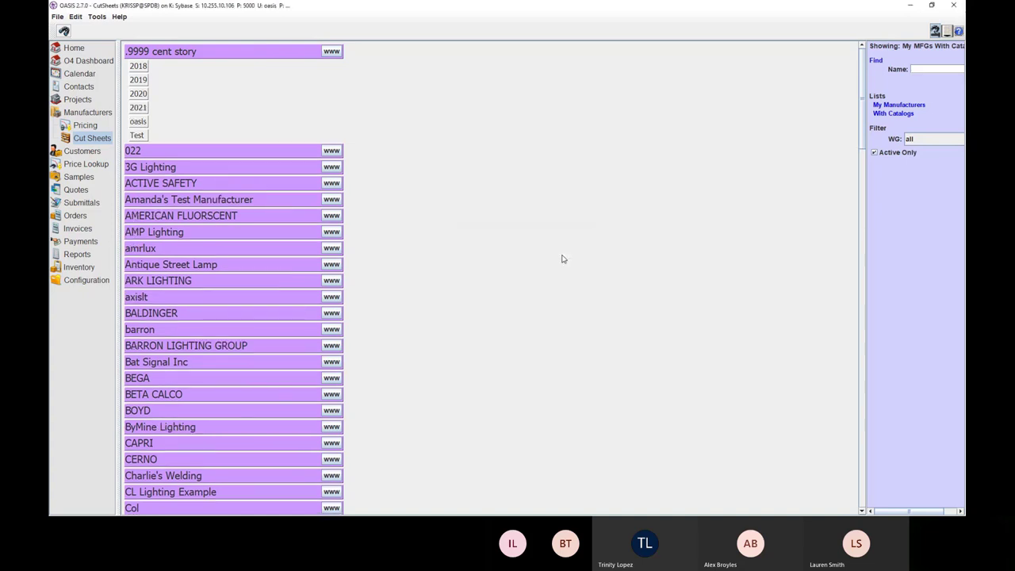
- Add an empty section named downlight to the 2021 catalog
left_click(140, 110)
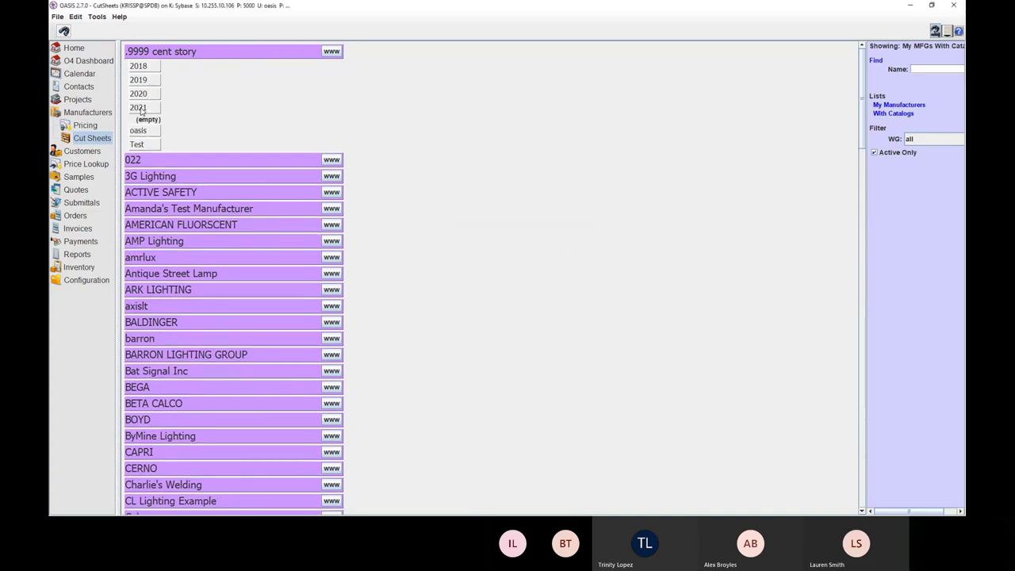
right_click(140, 111)
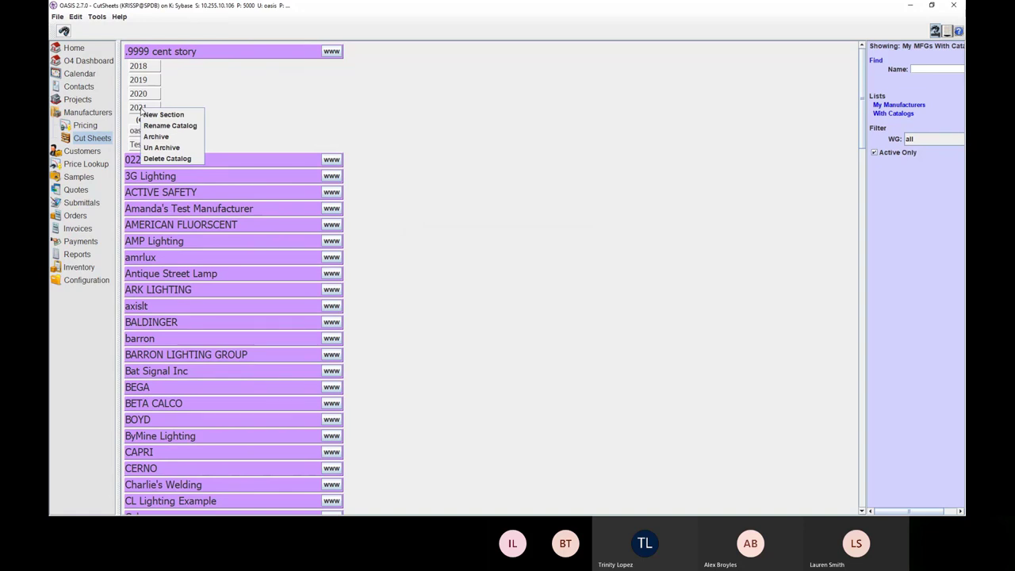
left_click(151, 115)
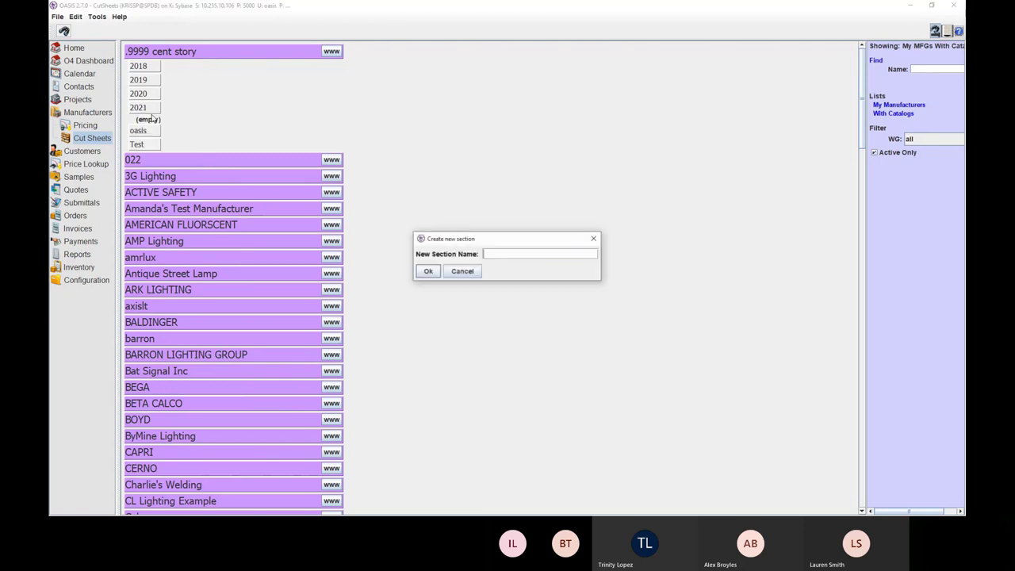
type("downlight")
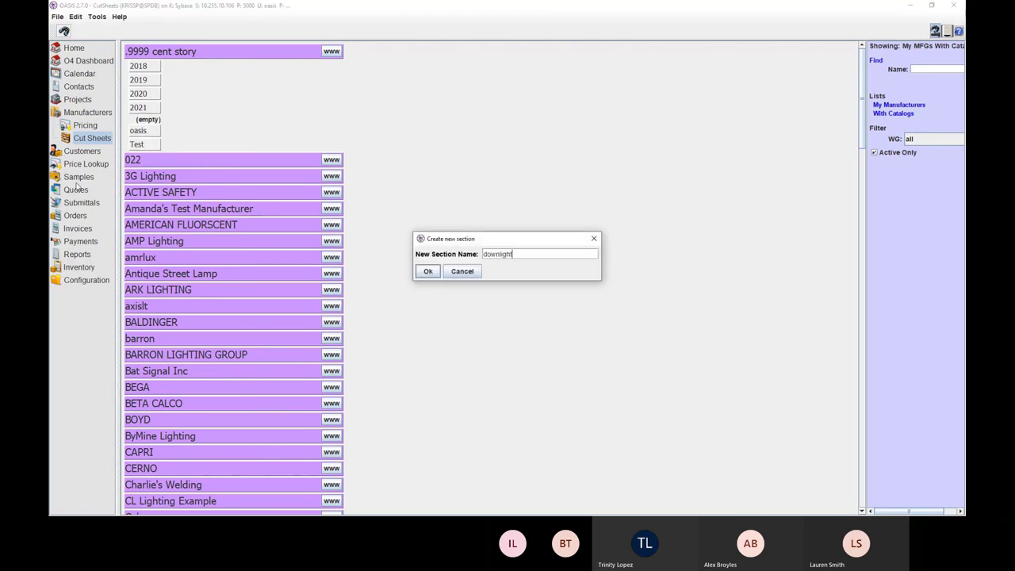
left_click(428, 271)
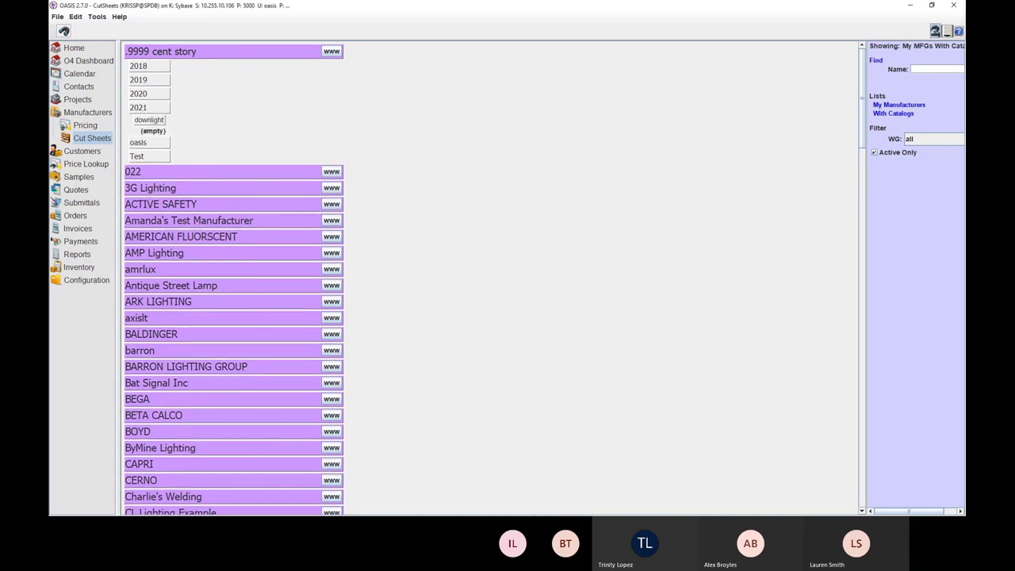
- Restore the OASIS window and drag QueensResidence.pdf from the desktop onto the downlight section
left_click(931, 5)
left_click_drag(495, 18, 675, 21)
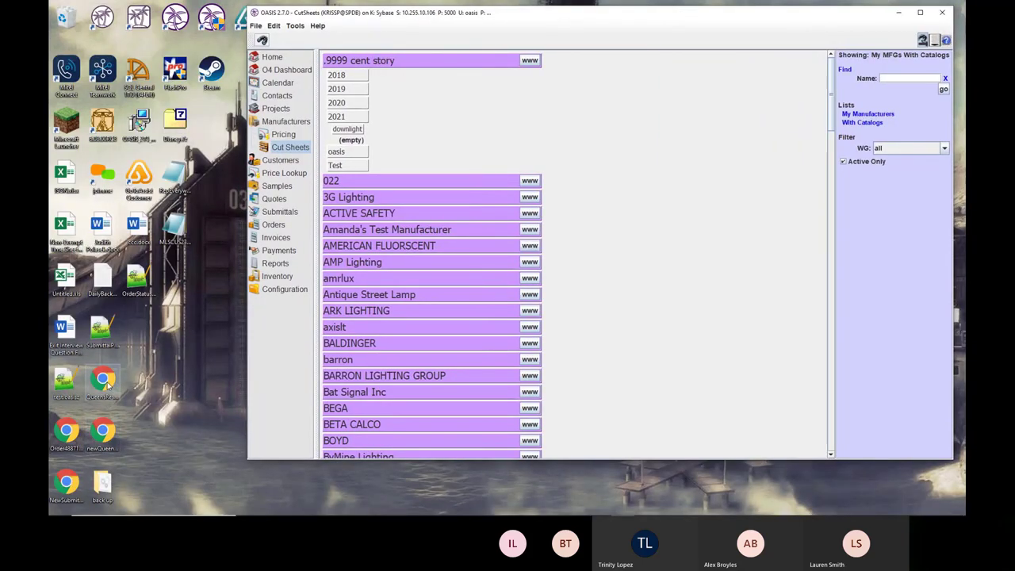
mouse_move(109, 386)
left_mouse_down()
mouse_move(305, 357)
mouse_move(347, 140)
mouse_move(357, 139)
left_mouse_up()
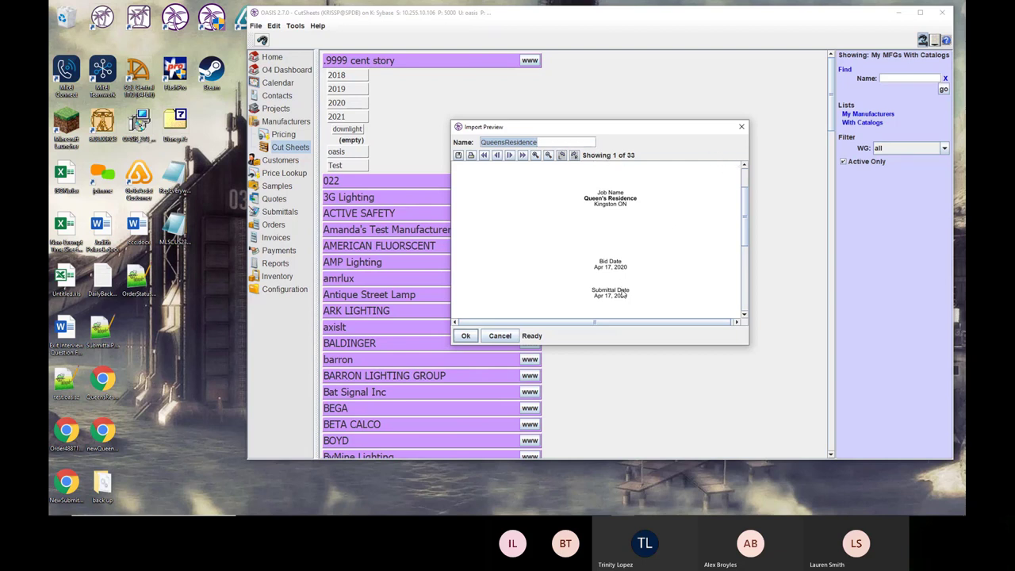
- Page through the 33-page QueensResidence import preview and accept the import
scroll(578, 202, "down", 3)
left_click(509, 156)
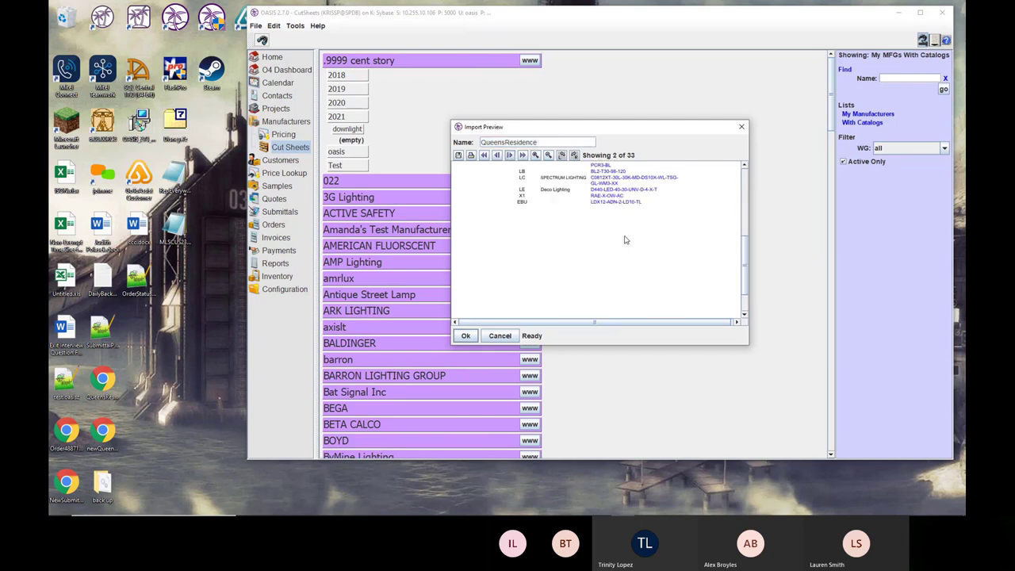
scroll(634, 256, "down", 2)
left_click(511, 157)
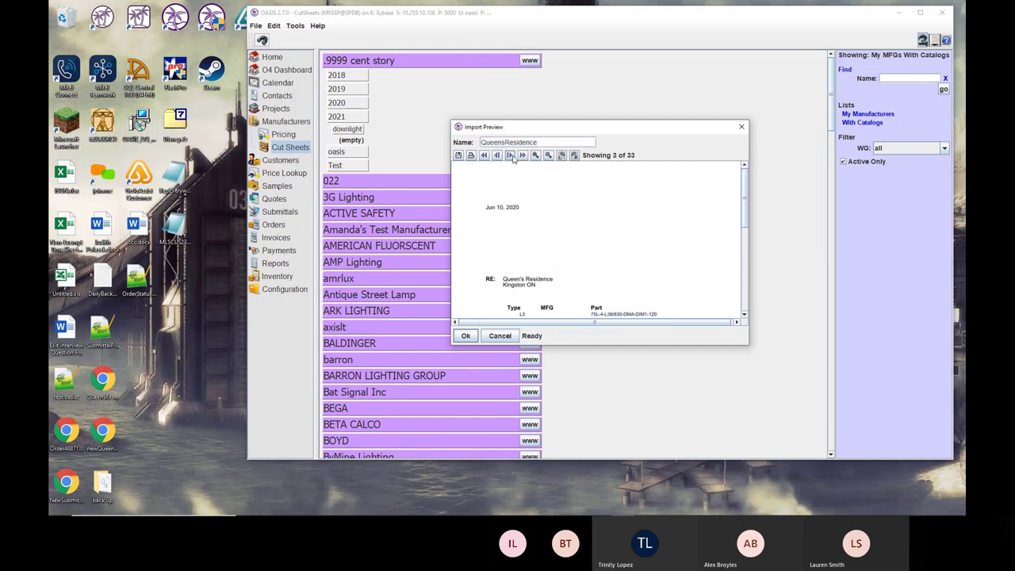
left_click(509, 155)
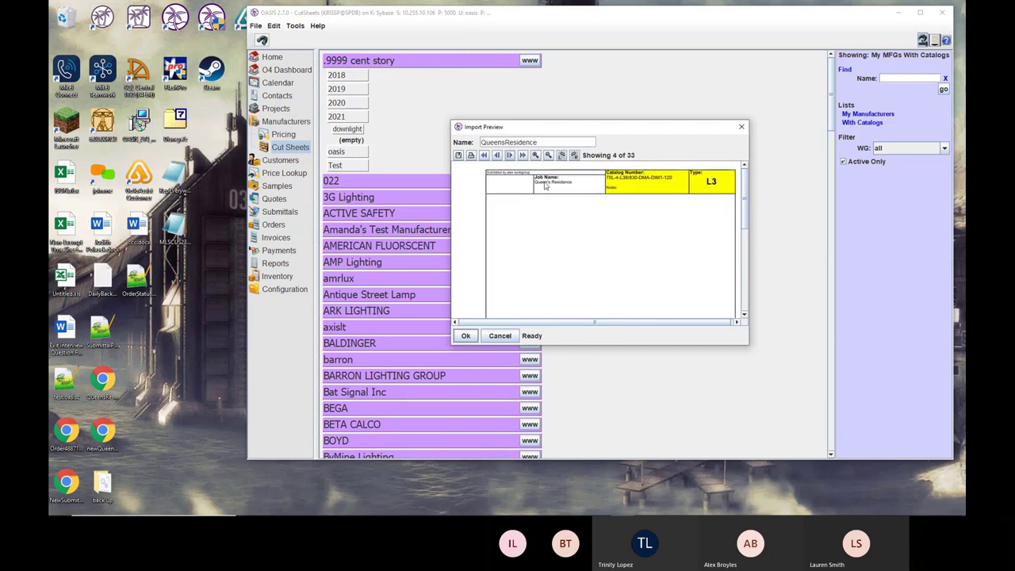
left_click(509, 156)
left_click(510, 156)
left_click(510, 156)
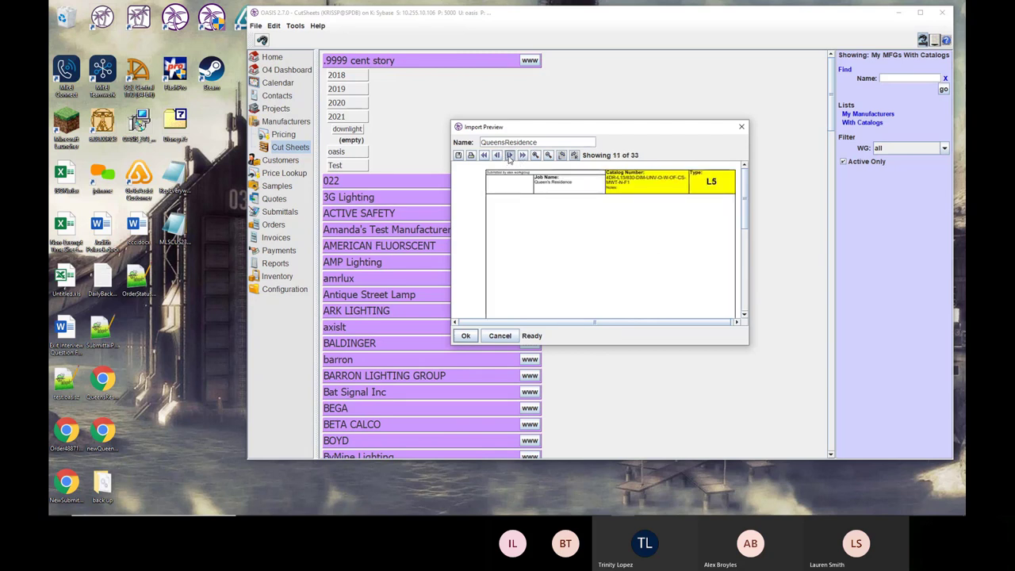
left_click(510, 156)
left_click(510, 156)
left_click(465, 336)
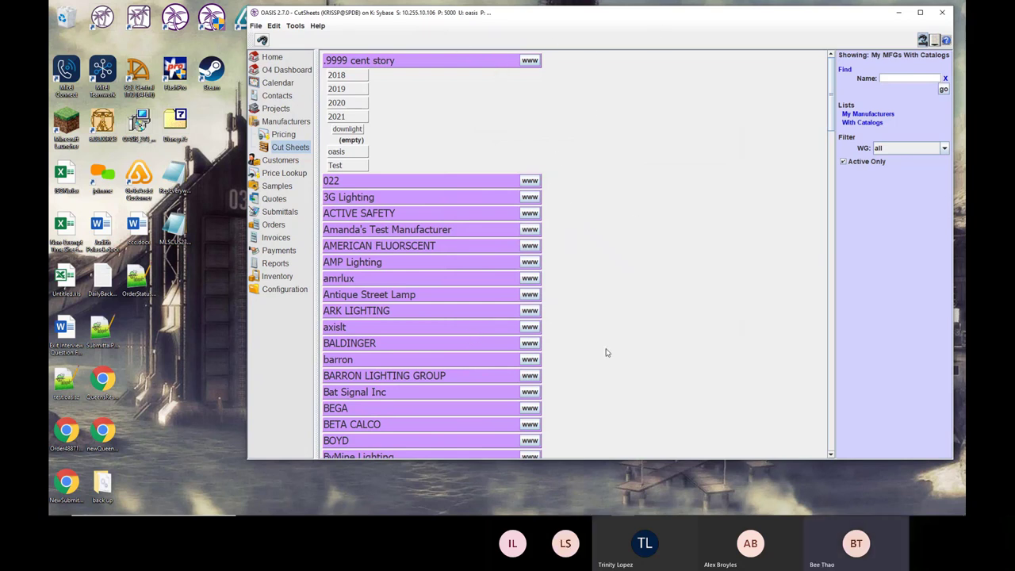
- Maximize OASIS, adjust page 1's scale, save the page edits and close the editor
left_click(920, 12)
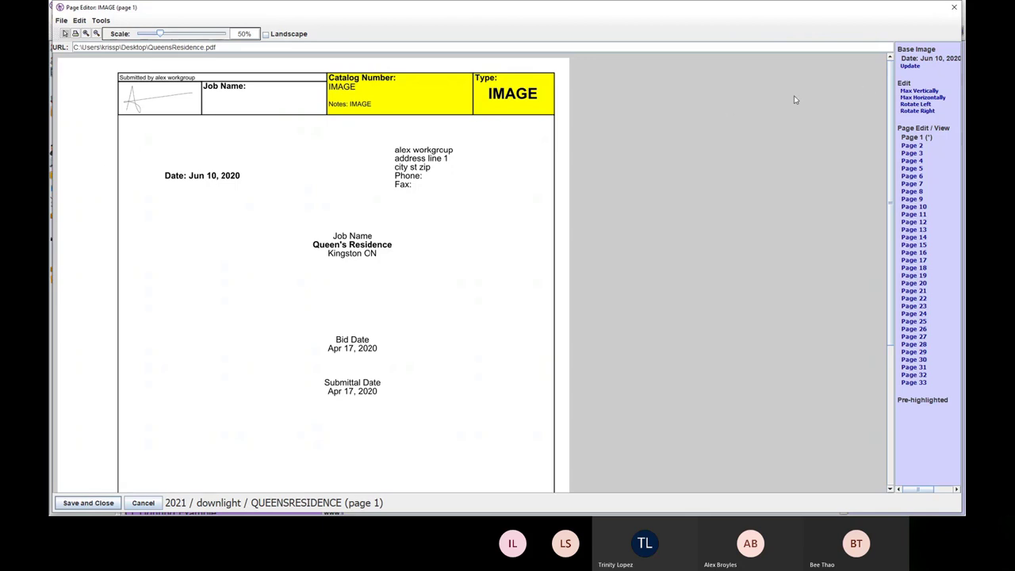
left_click(924, 91)
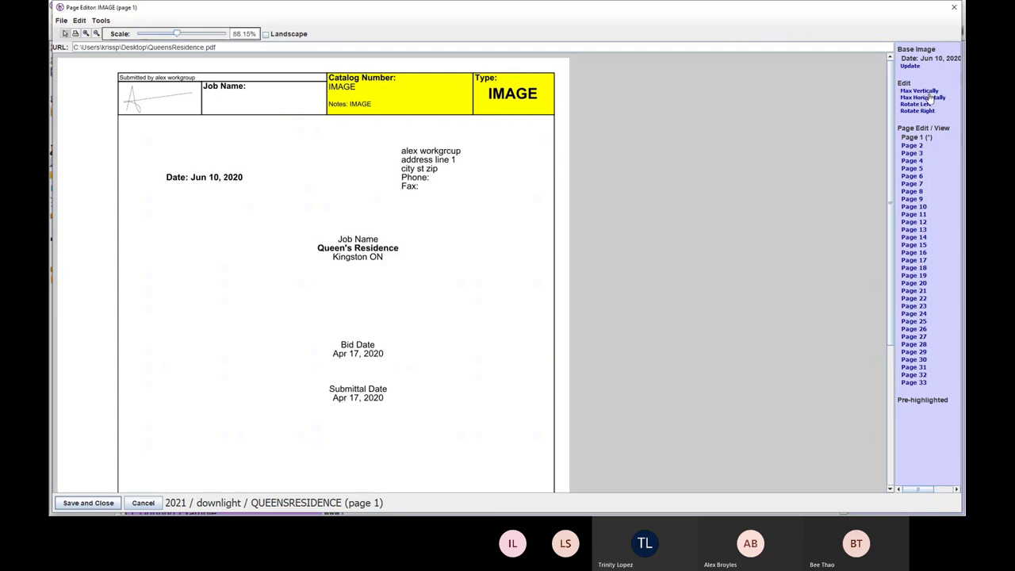
left_click(928, 98)
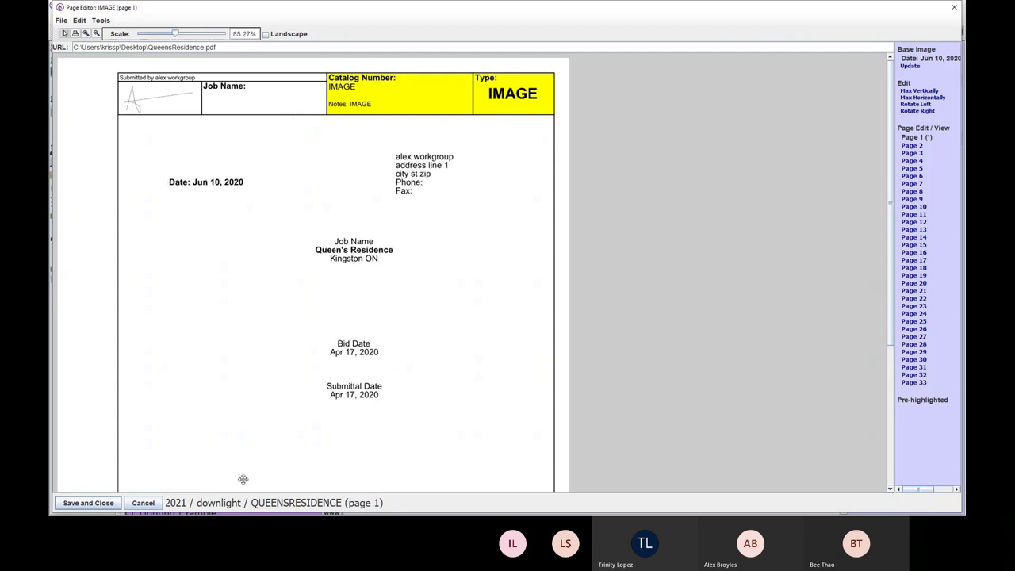
left_click(954, 7)
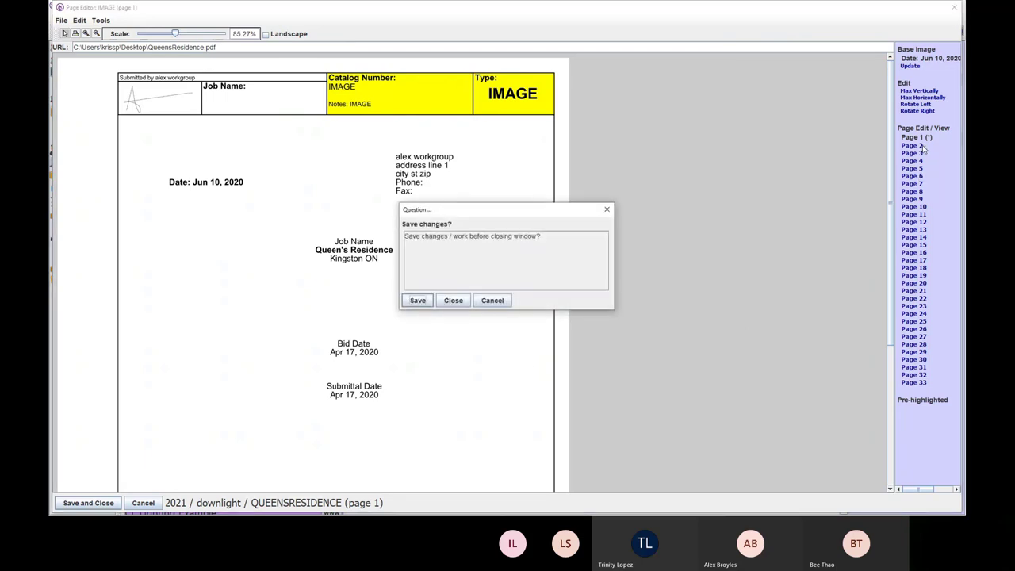
left_click(422, 300)
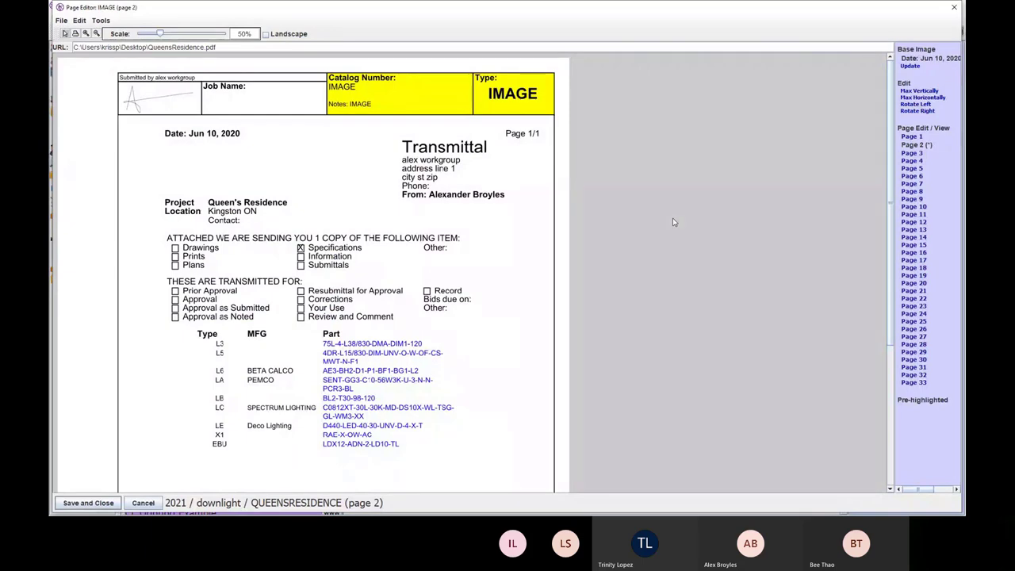
left_click(114, 503)
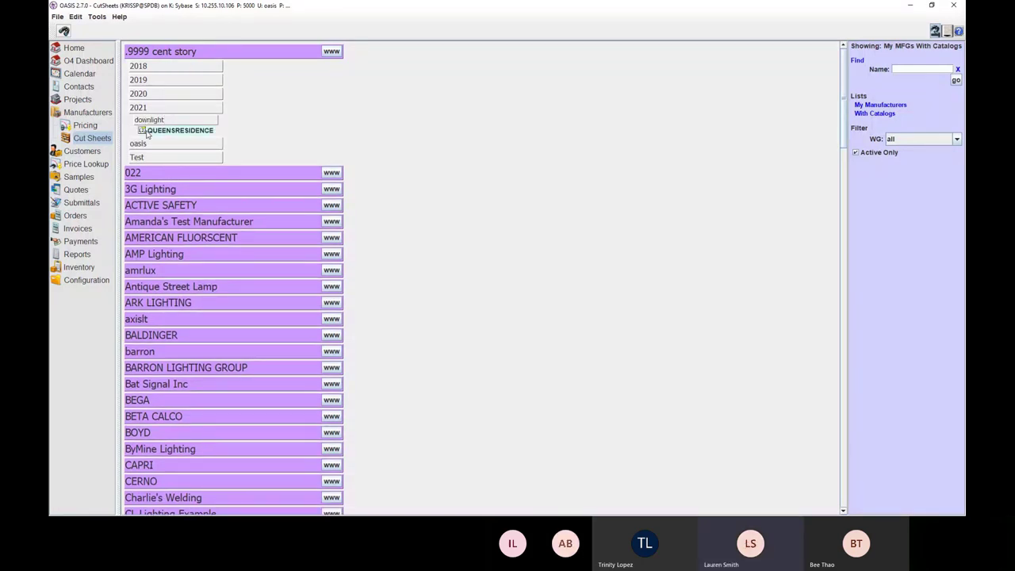
- Open QUEENSRESIDENCE page 1 for review, then browse its page set options without changing anything
left_click(146, 132)
double_click(145, 140)
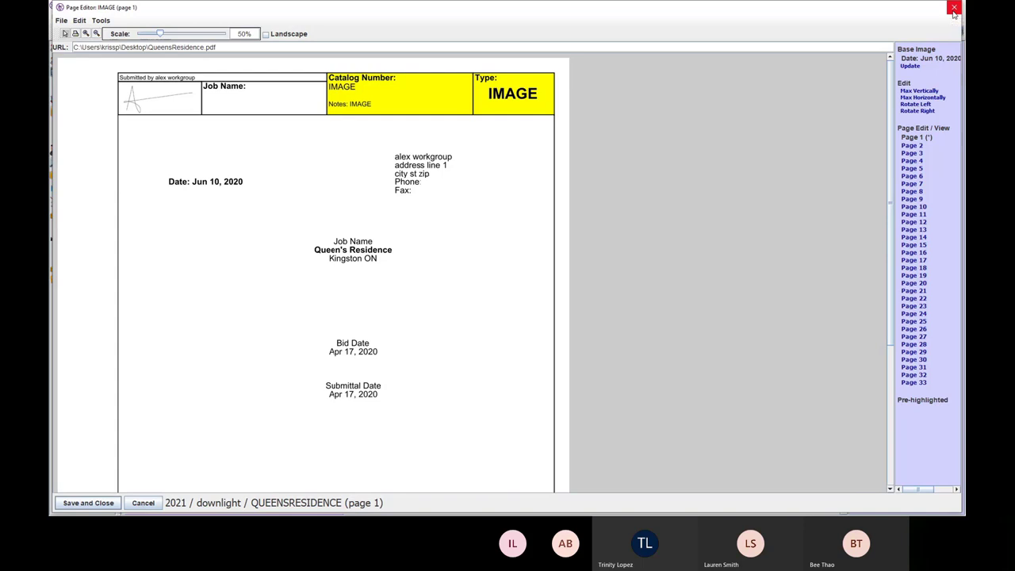
left_click(954, 9)
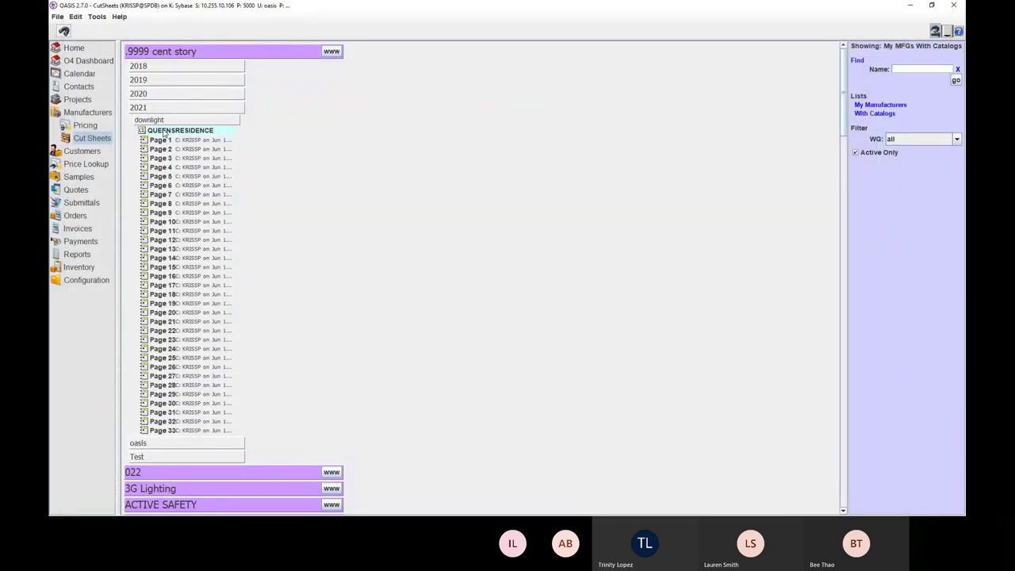
right_click(164, 133)
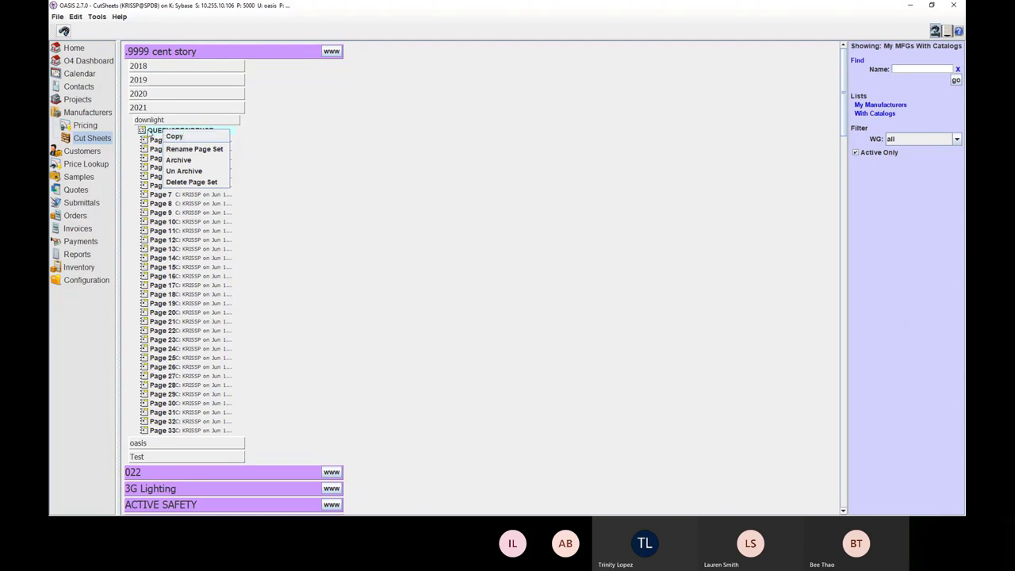
left_click(149, 131)
left_click(150, 132)
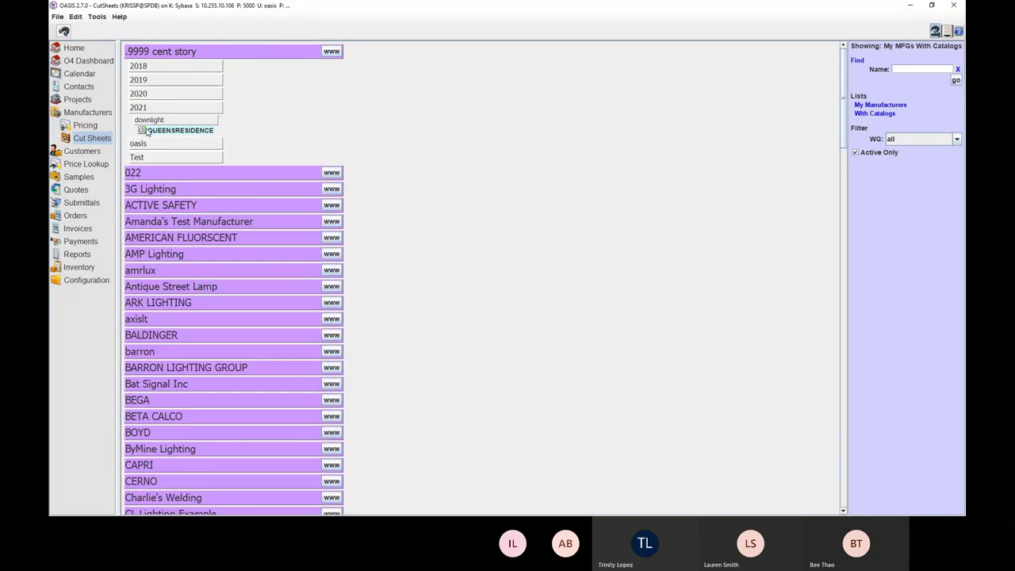
double_click(146, 130)
right_click(150, 131)
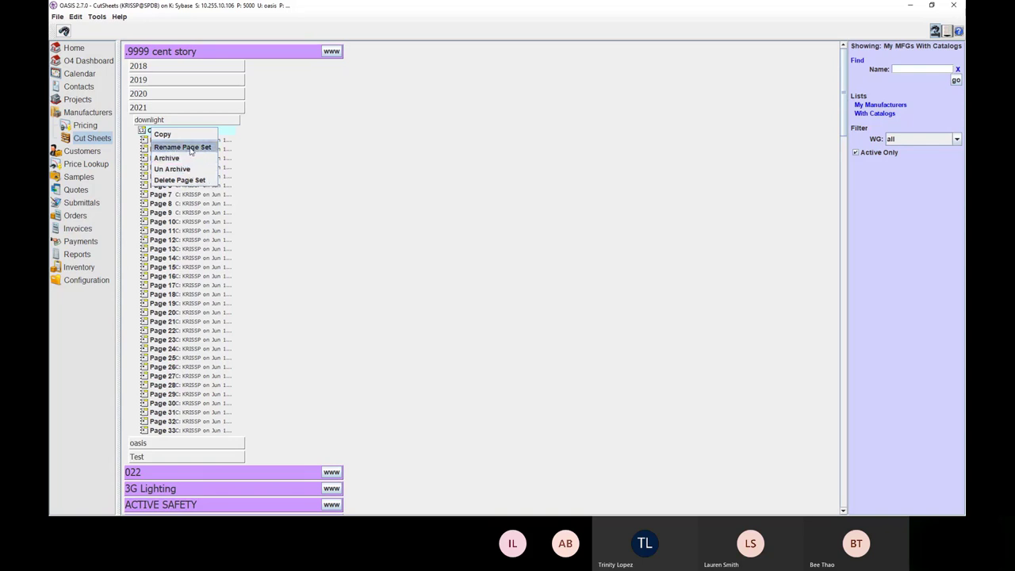
left_click(396, 173)
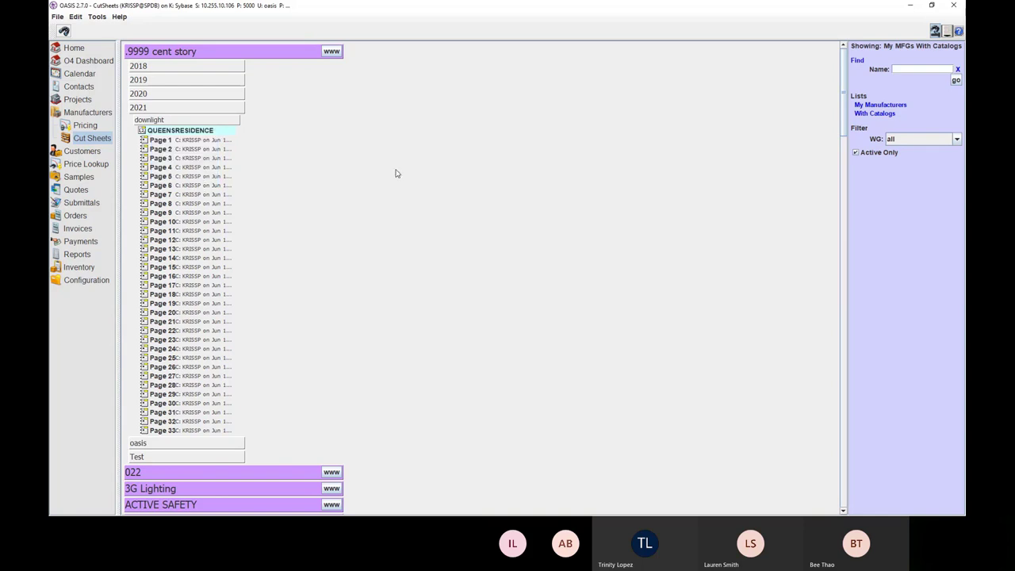
- Collapse and re-expand the downlight folder, then switch to the Submittals list
left_click(161, 119)
left_click(158, 120)
left_click(157, 119)
left_click(155, 118)
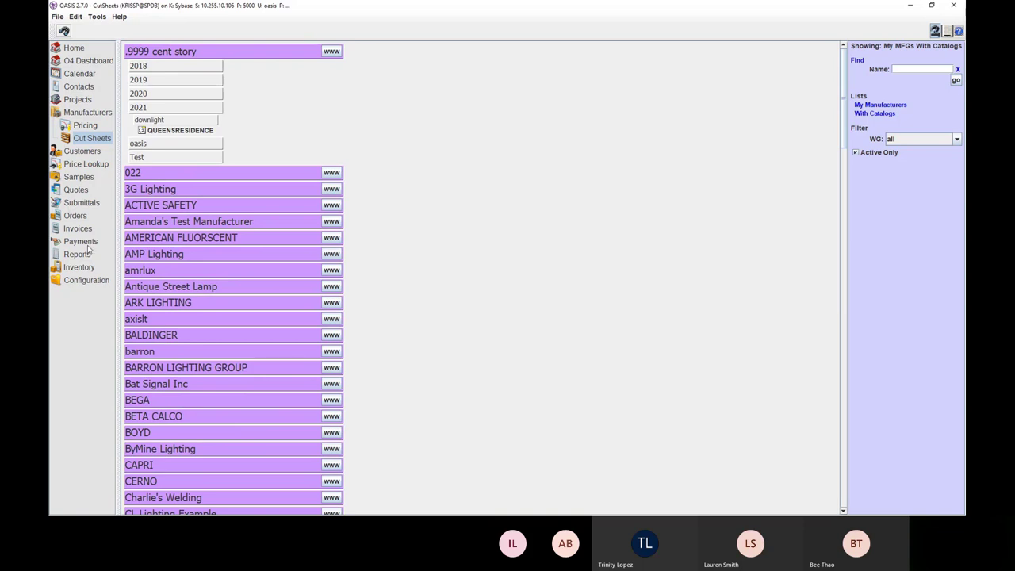
left_click(86, 205)
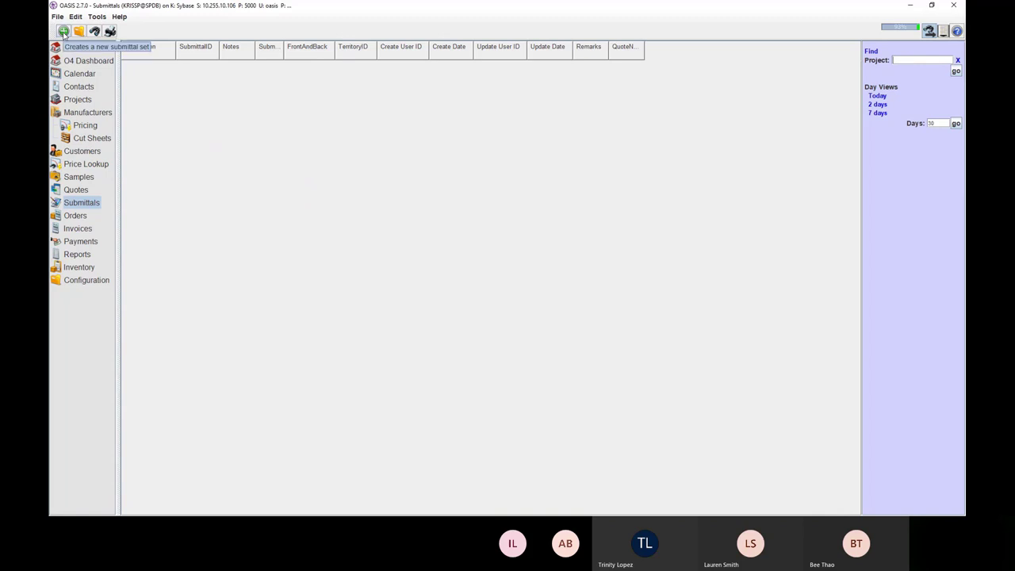
- Open the Talking Stick Resort Arena project full screen and show the File > New choices
left_click(70, 100)
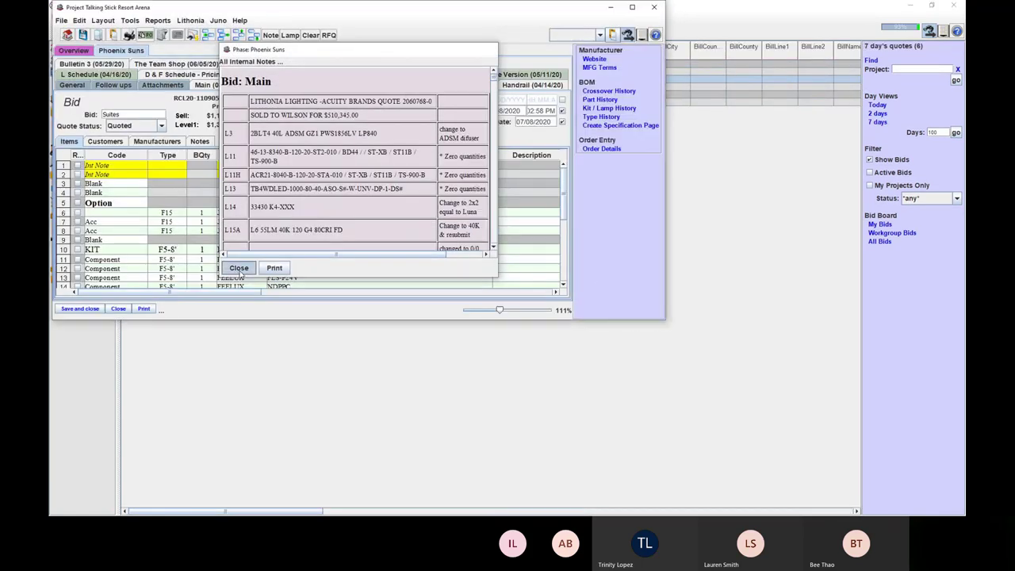
left_click(631, 7)
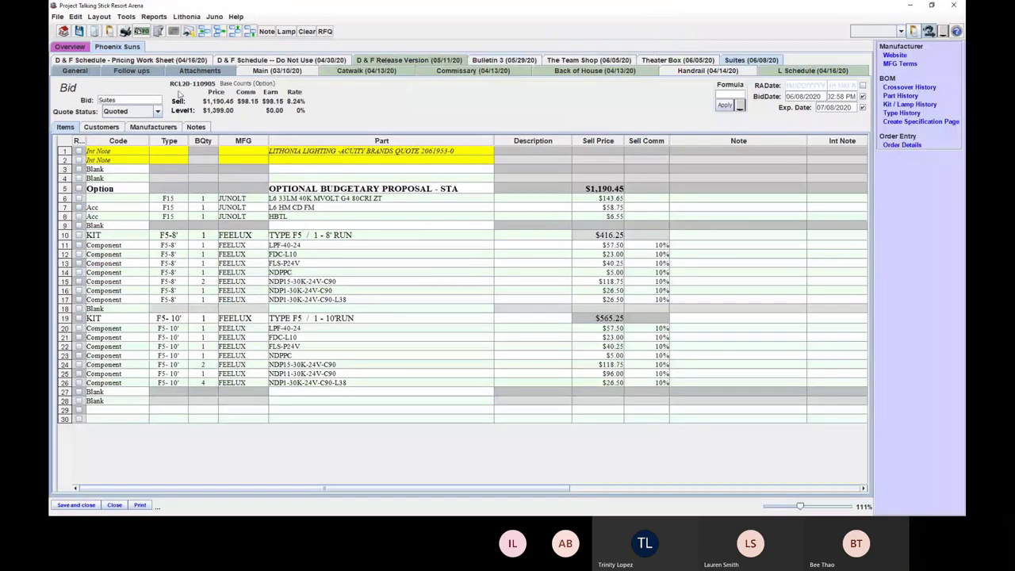
left_click(60, 18)
mouse_move(72, 30)
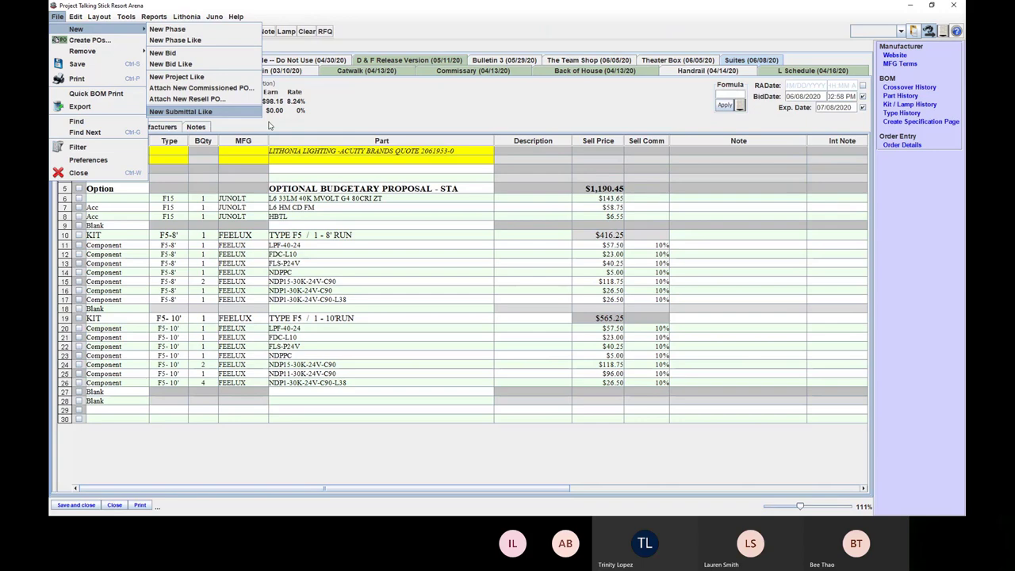
- Create a New Submittal Like the bid, with all quote items selected after Select None/Select All
left_click(266, 112)
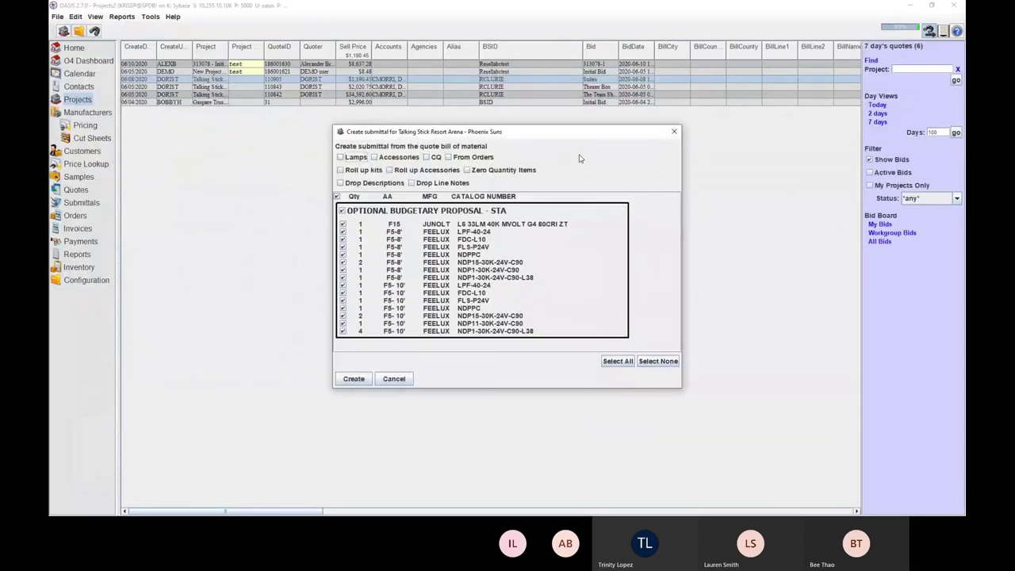
left_click_drag(577, 134, 508, 78)
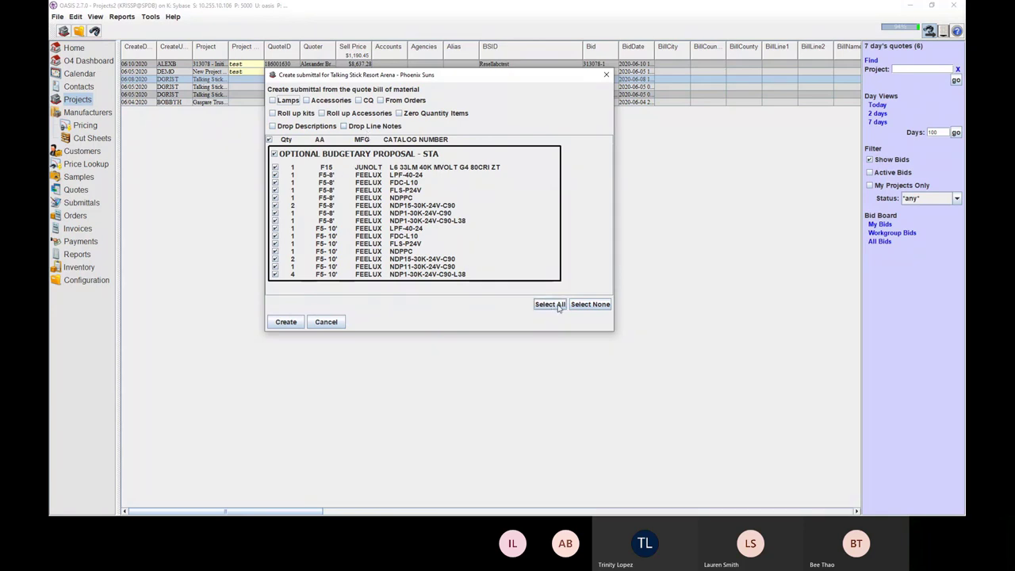
left_click(275, 168)
left_click(275, 197)
left_click(275, 213)
left_click(275, 227)
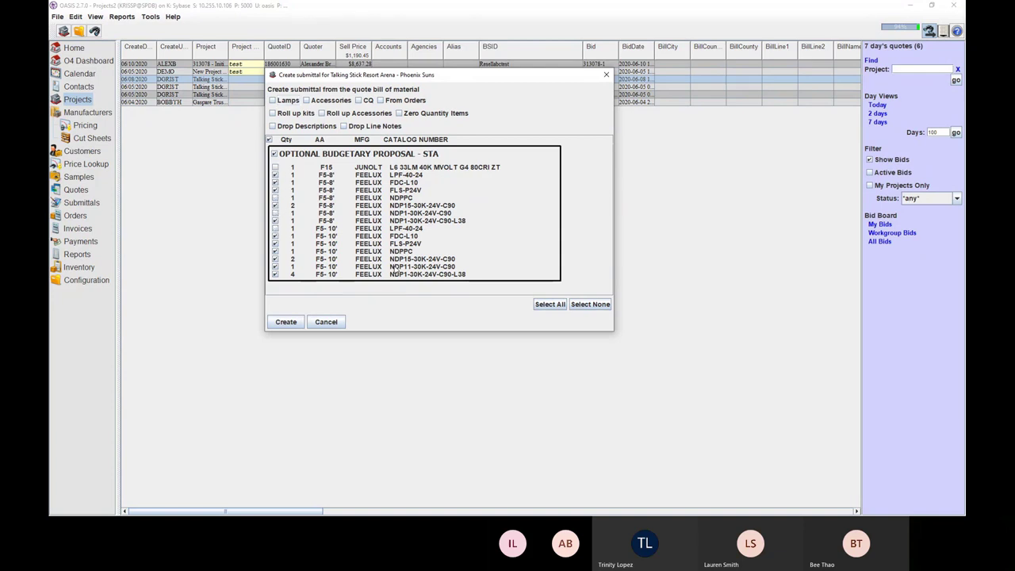
left_click(591, 307)
left_click(559, 307)
left_click(286, 322)
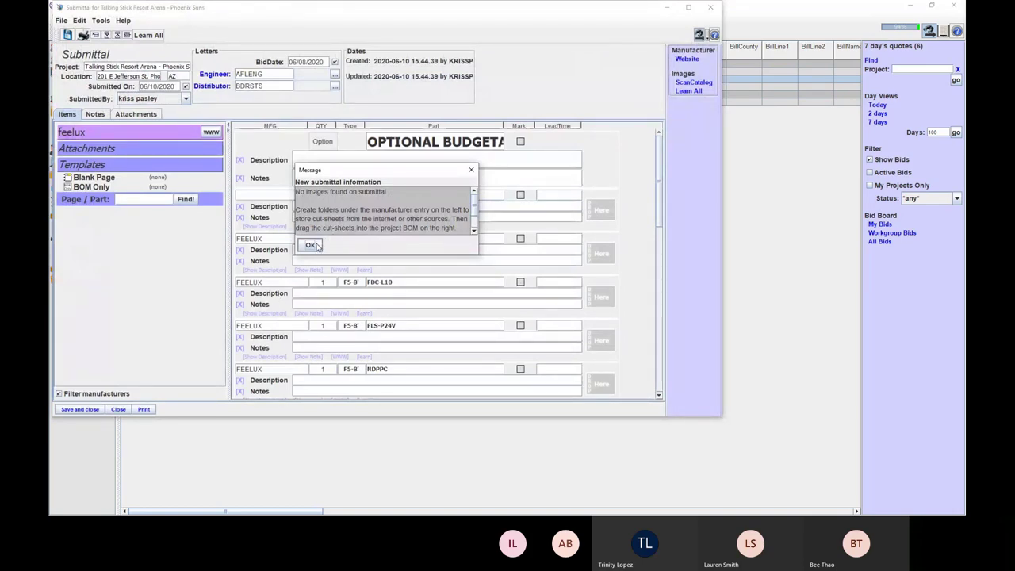
- Dismiss the new-submittal message and maximize the Submittal window
left_click(313, 245)
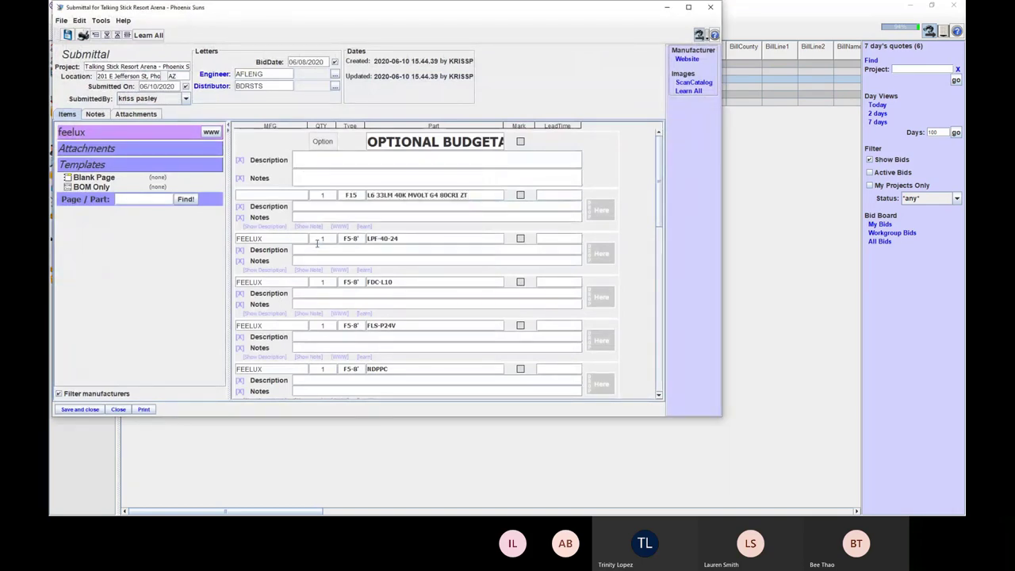
left_click(689, 8)
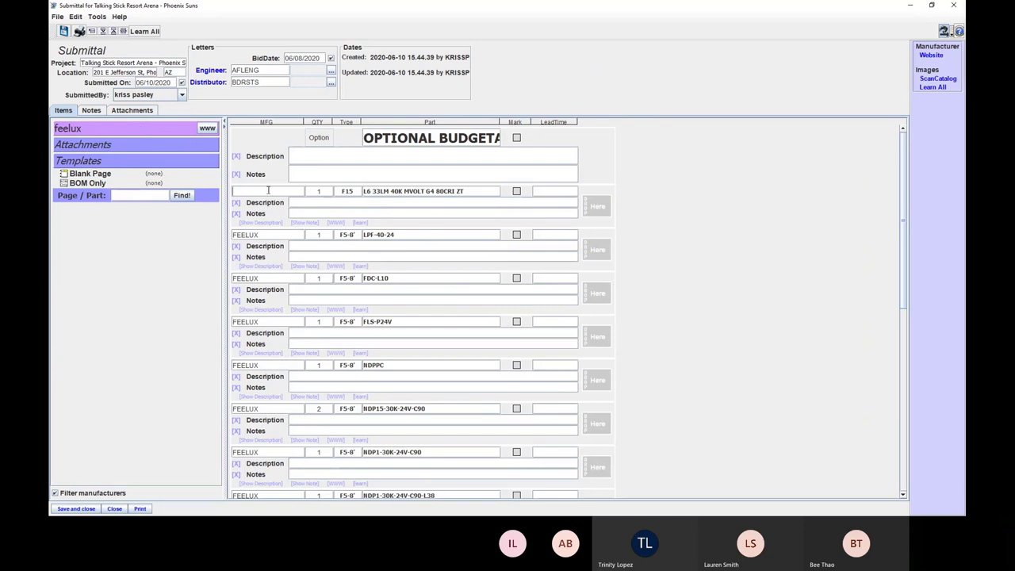
- Set the F15 item's manufacturer to ABC123 and expand the .9999 cent story cut sheet folders
type("99")
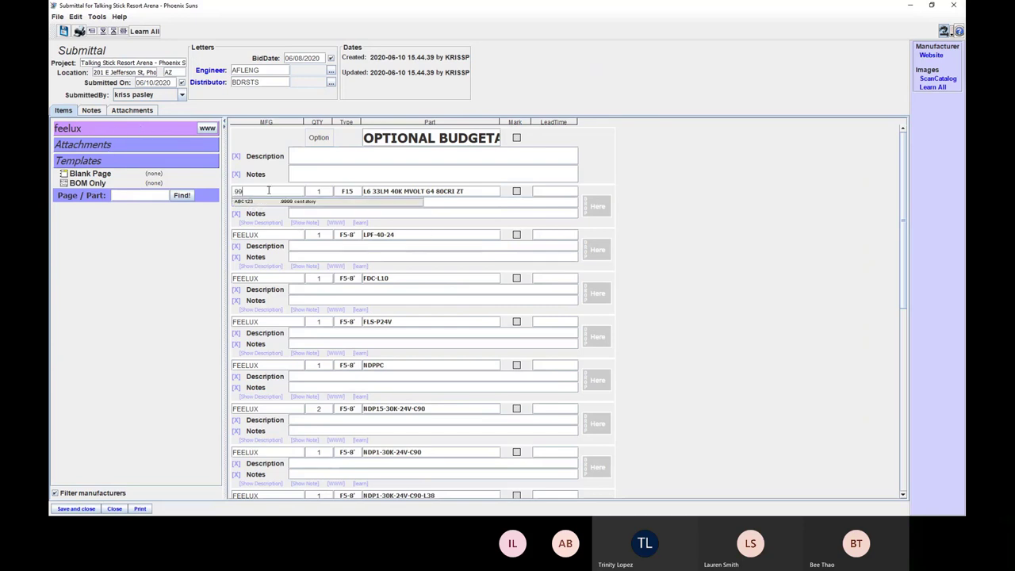
key("Tab")
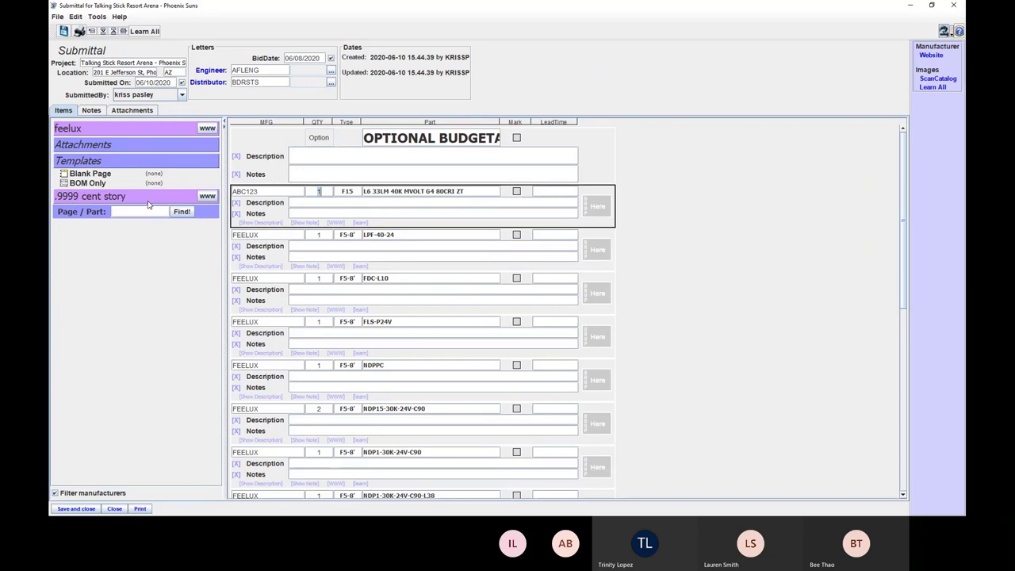
left_click(148, 201)
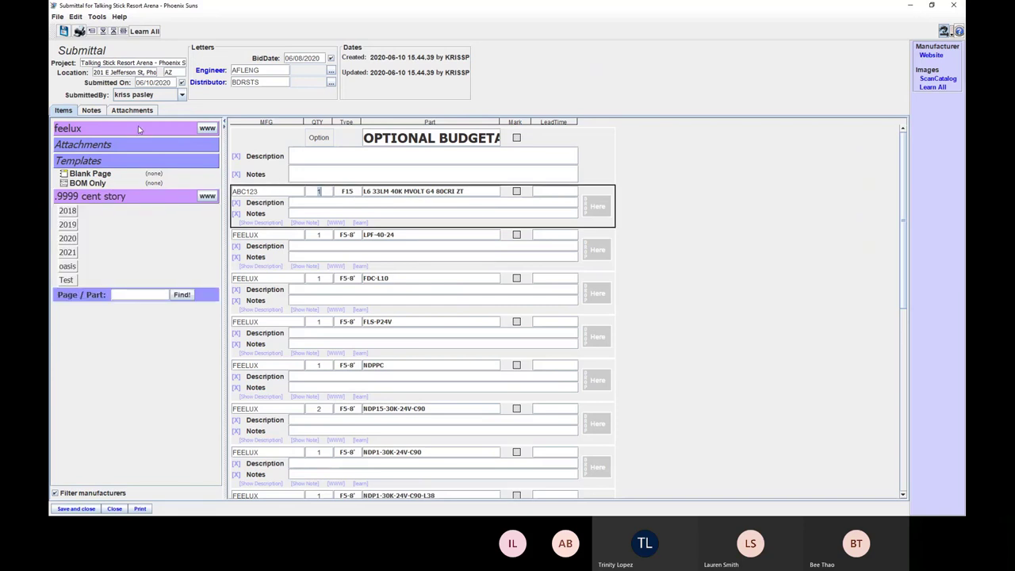
left_click(137, 127)
left_click(134, 208)
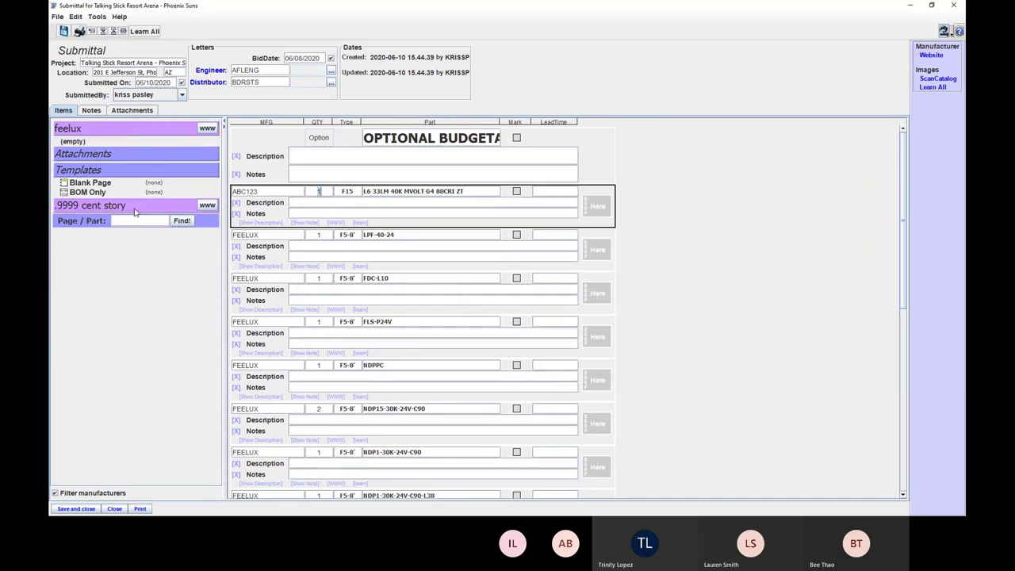
left_click(135, 208)
left_click(135, 208)
left_click(135, 207)
left_click(135, 207)
left_click(123, 206)
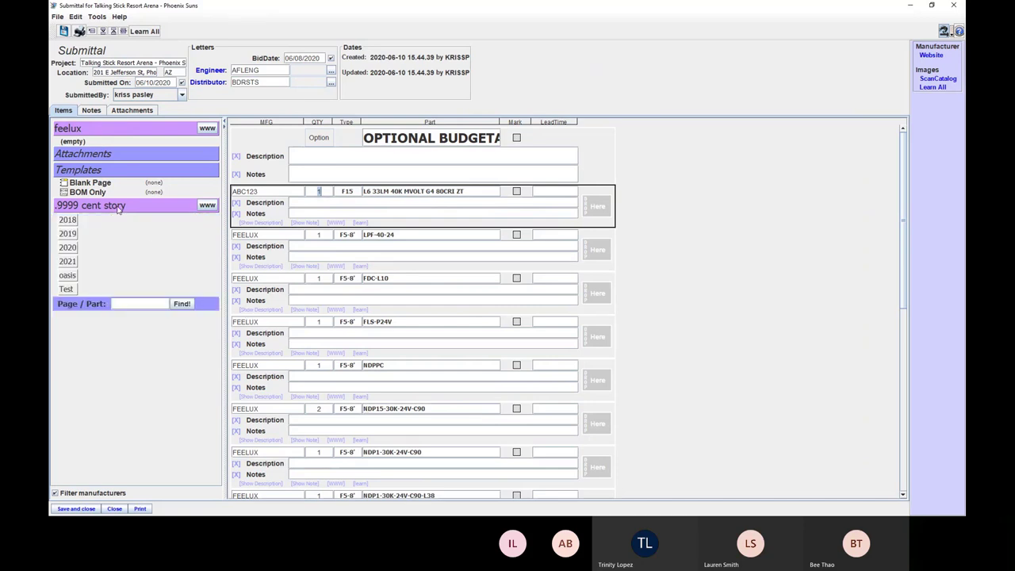
- Attach cut sheet P43294-30 from the 2020 test folder to the ABC123 item
left_click(282, 190)
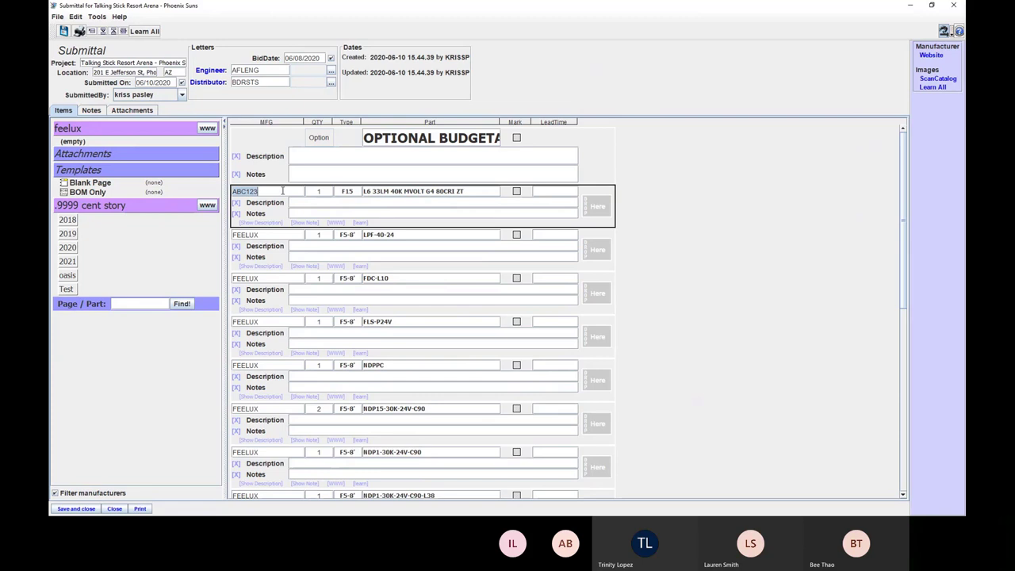
left_click(68, 262)
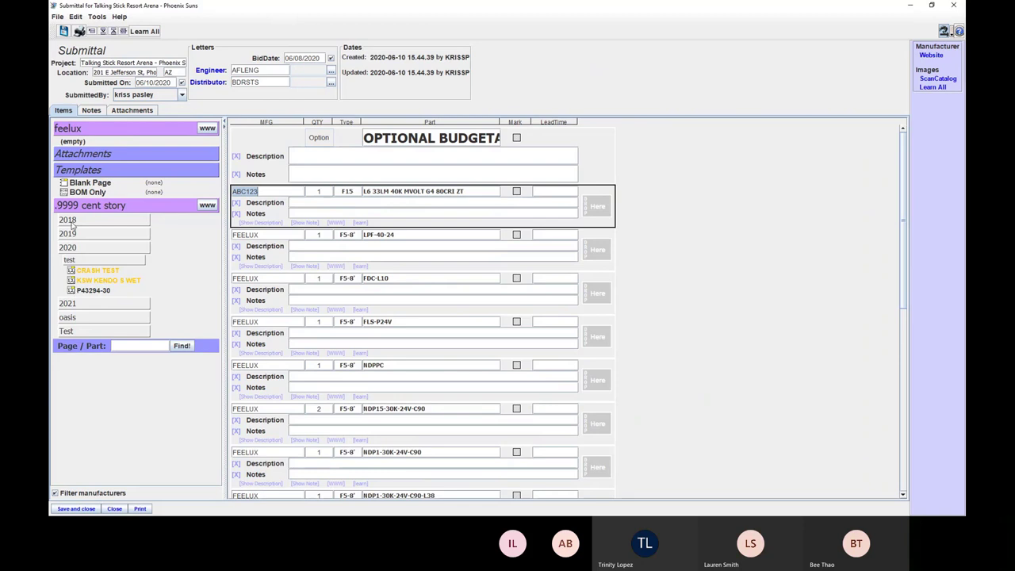
left_click(472, 193)
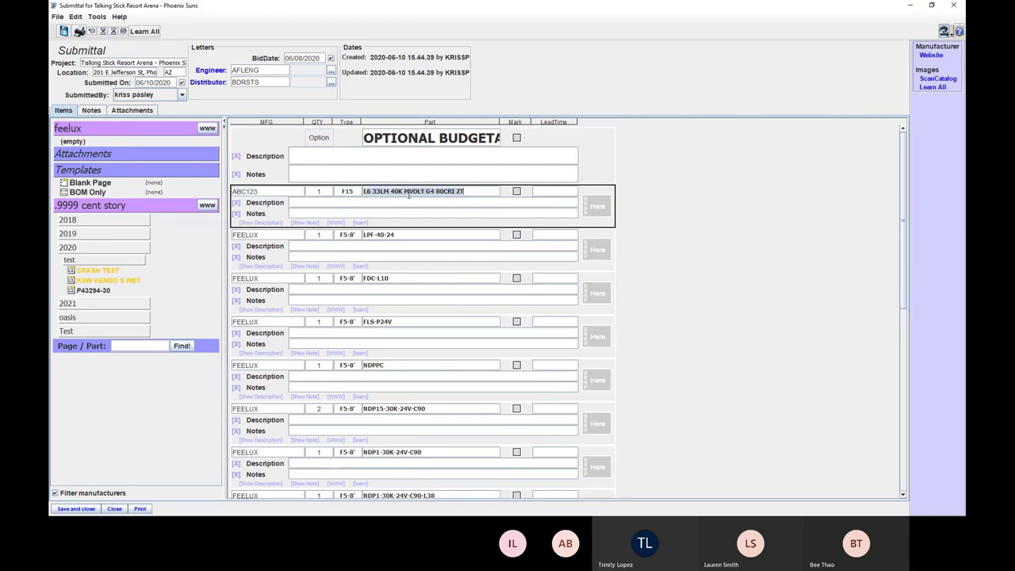
left_click(369, 193)
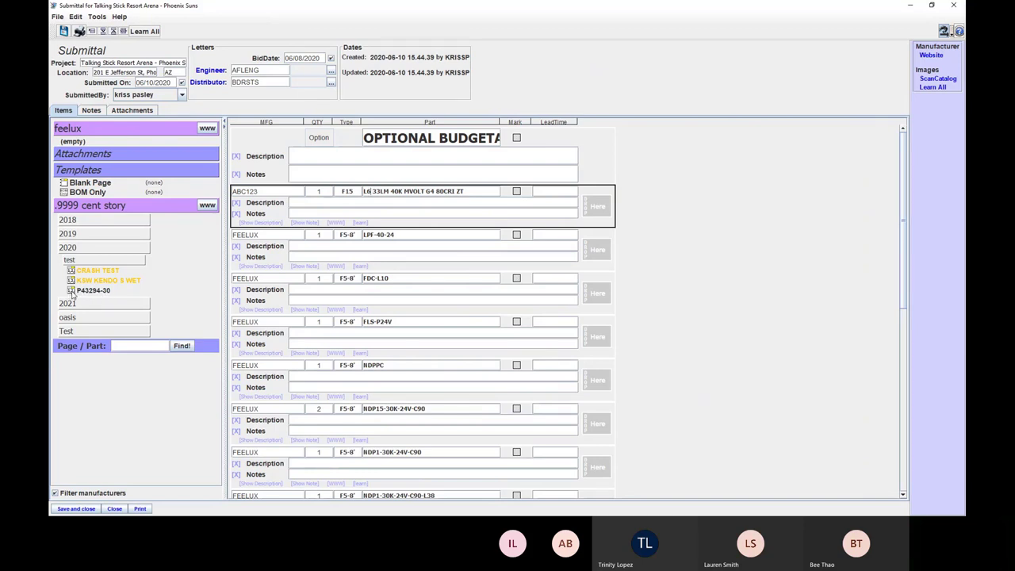
mouse_move(72, 295)
left_mouse_down()
mouse_move(430, 302)
mouse_move(597, 208)
left_mouse_up()
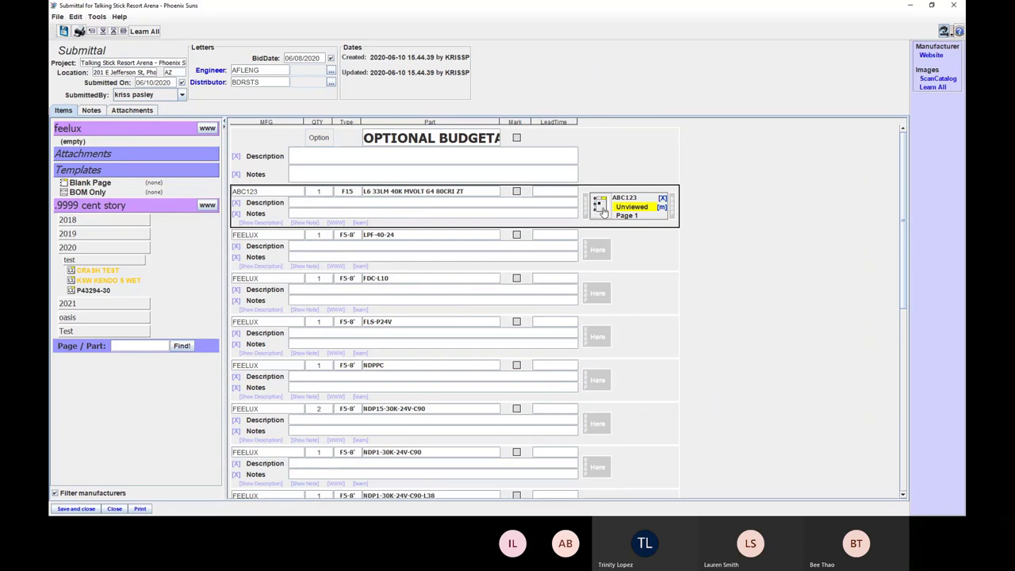
- Open the attached F15 cut sheet, enlarge and scroll the page editor to review it, then close it
double_click(602, 210)
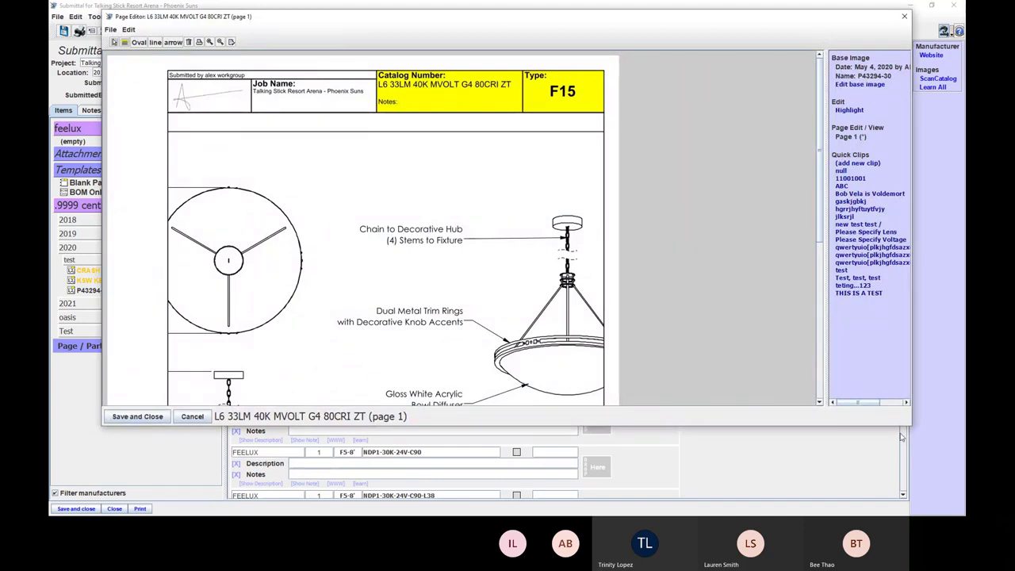
left_click_drag(904, 428, 910, 513)
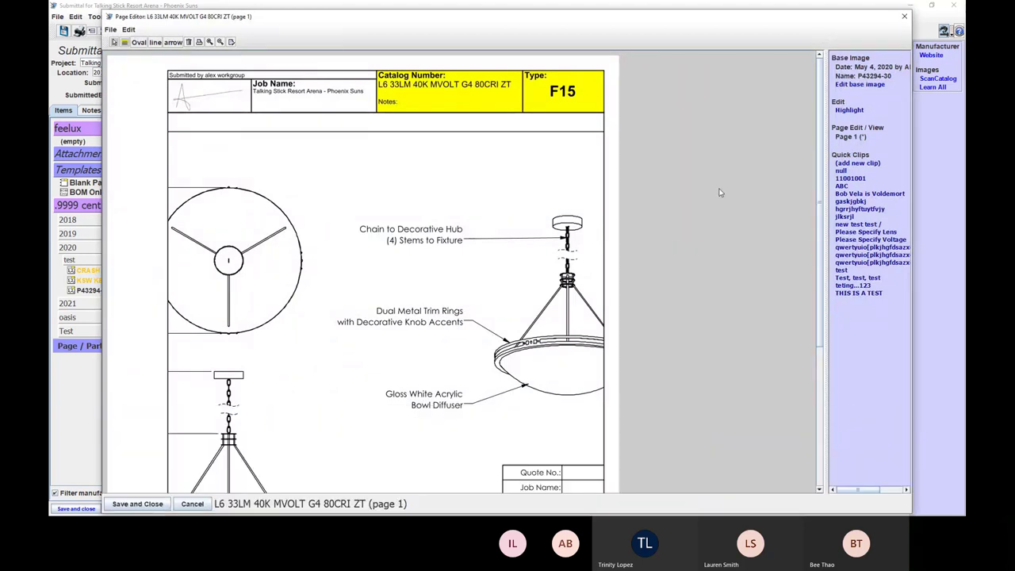
scroll(795, 211, "down", 5)
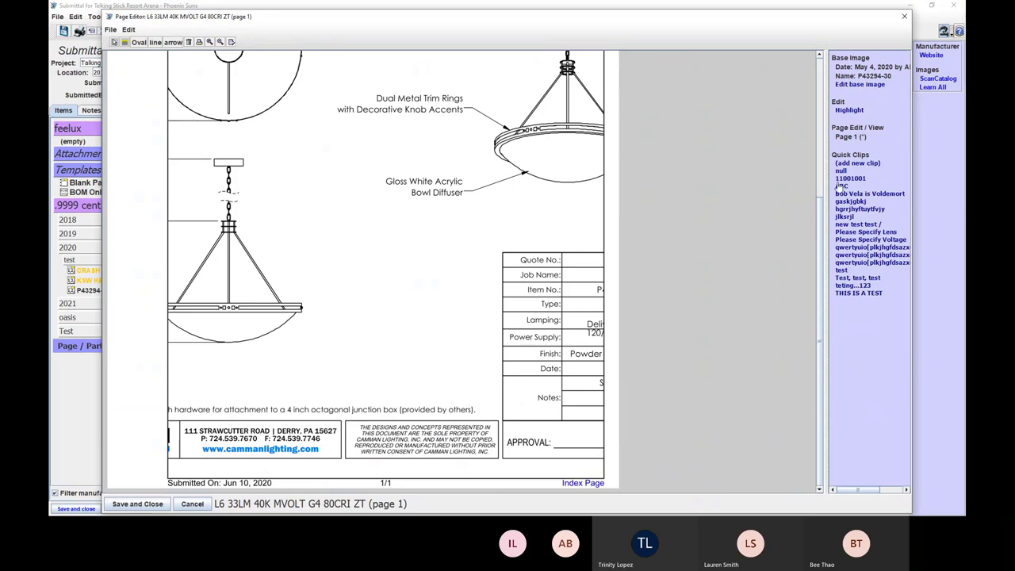
scroll(818, 175, "up", 4)
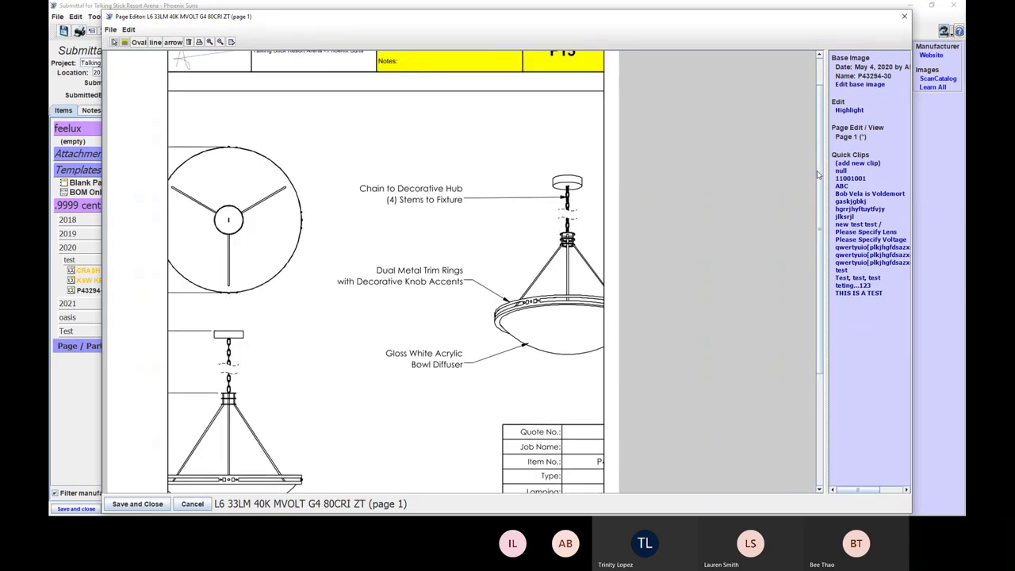
scroll(818, 174, "down", 4)
scroll(818, 174, "up", 4)
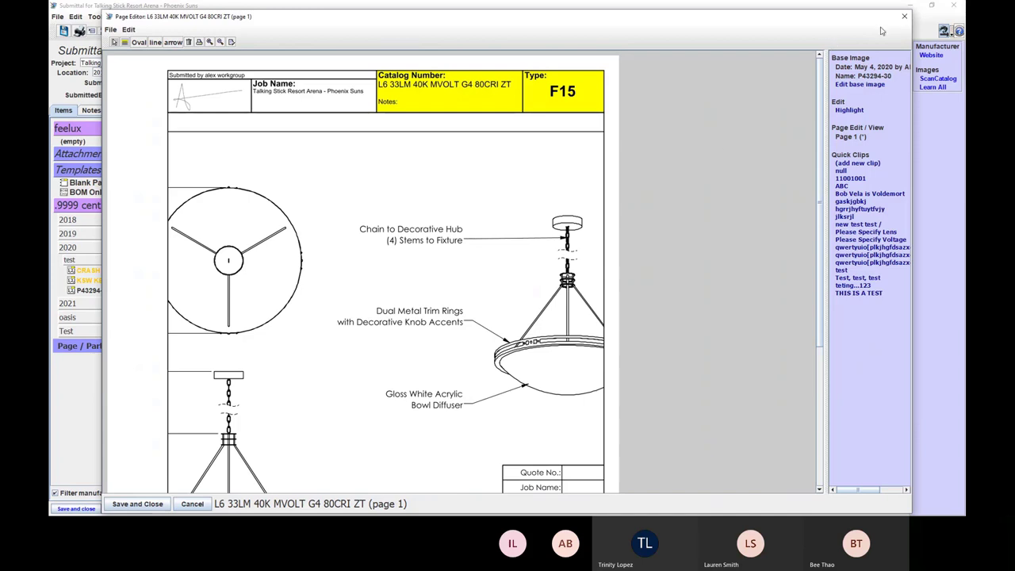
left_click(904, 16)
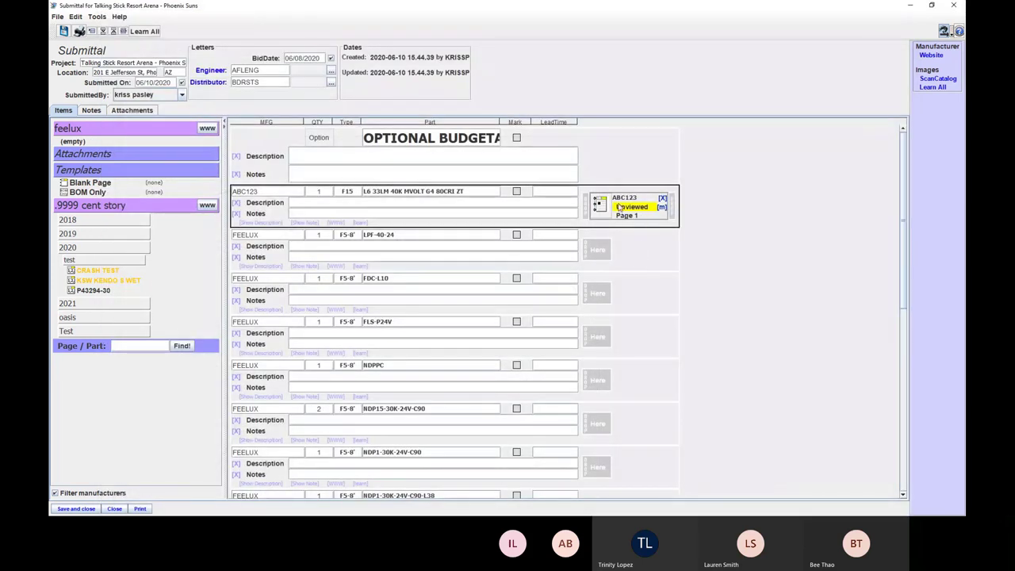
- Remove the attached ABC123 page and expand the 2018, 2019, Pole Light and 2020test folders
left_click(662, 198)
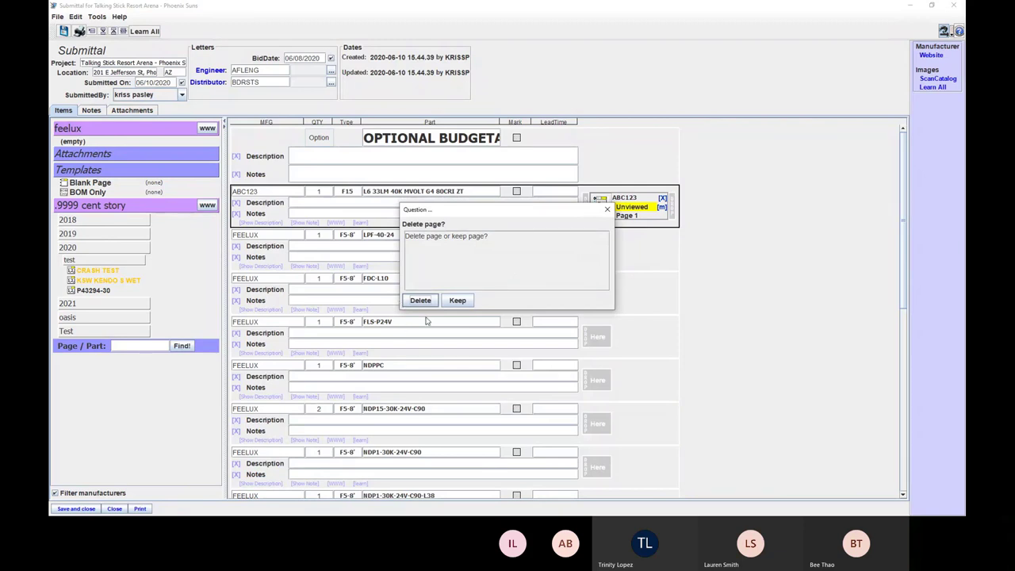
left_click(421, 301)
left_click(89, 235)
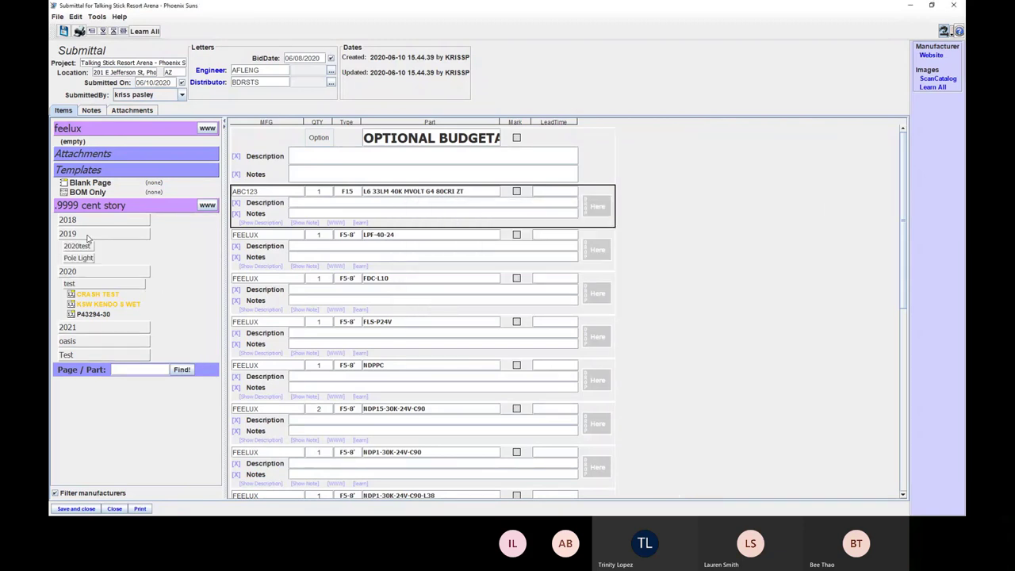
left_click(85, 258)
left_click(81, 247)
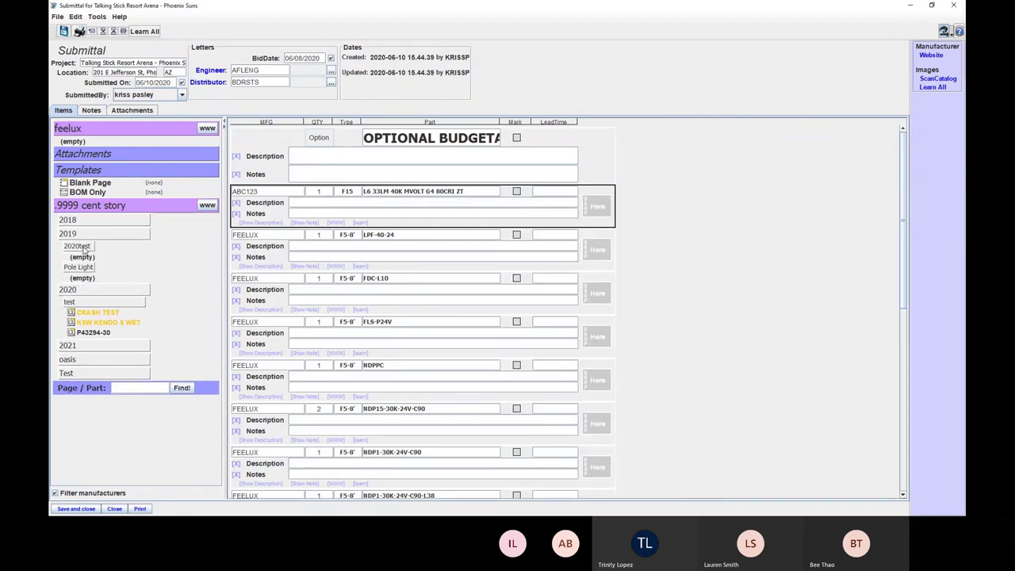
left_click(80, 221)
left_click(83, 234)
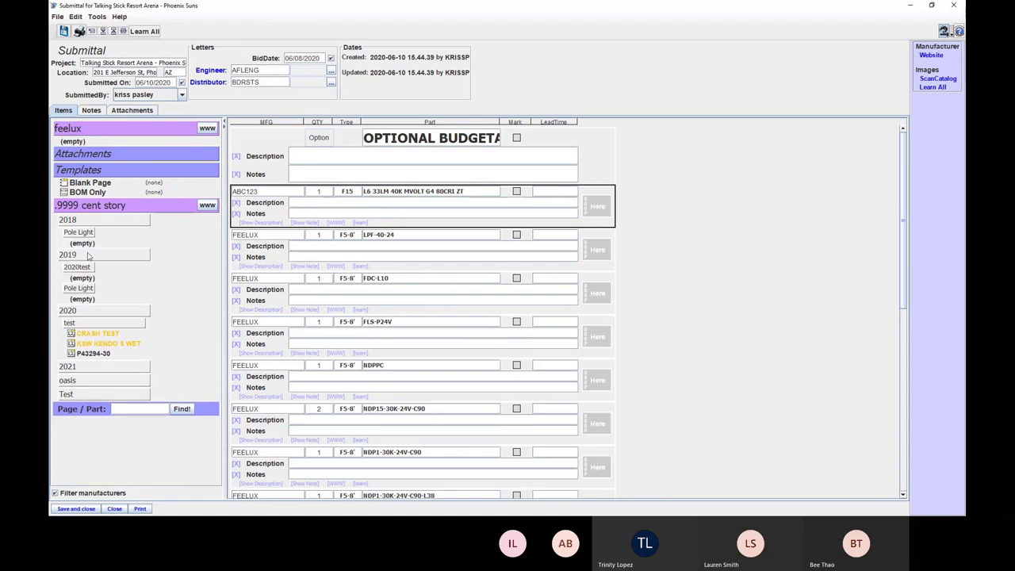
- Show the oasis folder's archived and cutsheets lists and attach a cut sheet to the ABC123 row
left_click(95, 384)
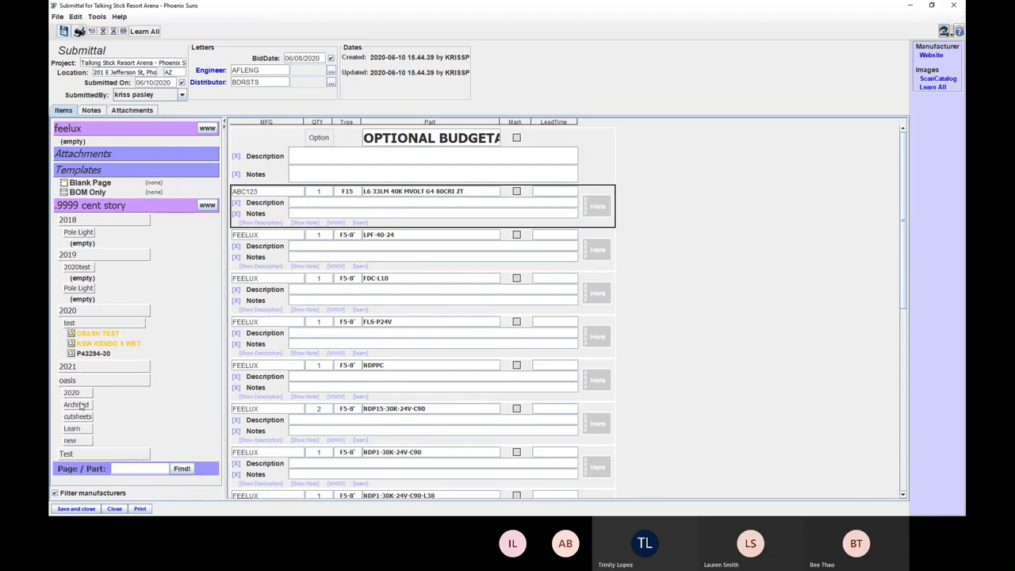
left_click(79, 394)
left_click(78, 414)
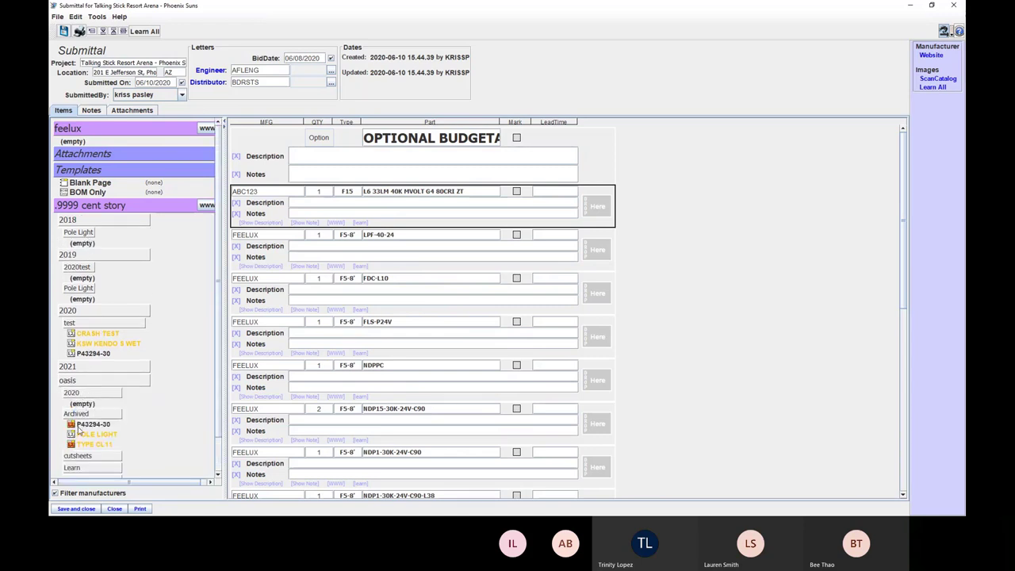
left_click(79, 456)
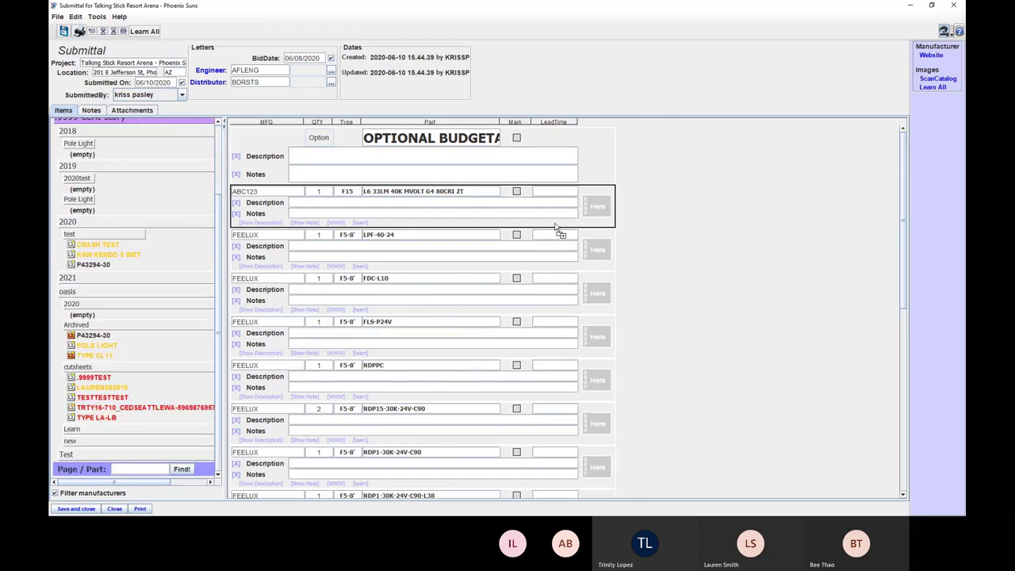
left_click(597, 207)
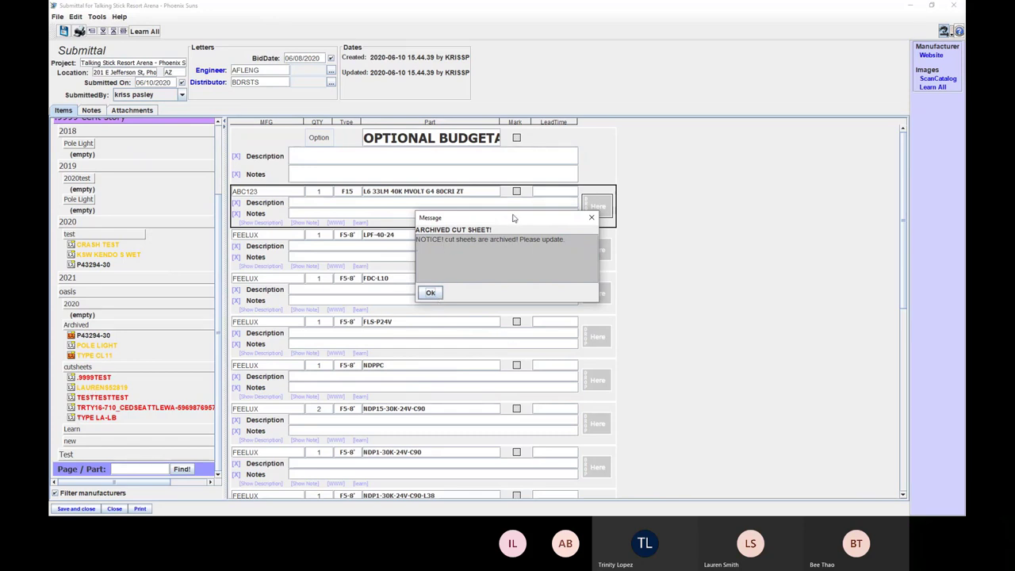
mouse_move(515, 217)
left_mouse_down()
mouse_move(559, 187)
mouse_move(527, 173)
left_mouse_up()
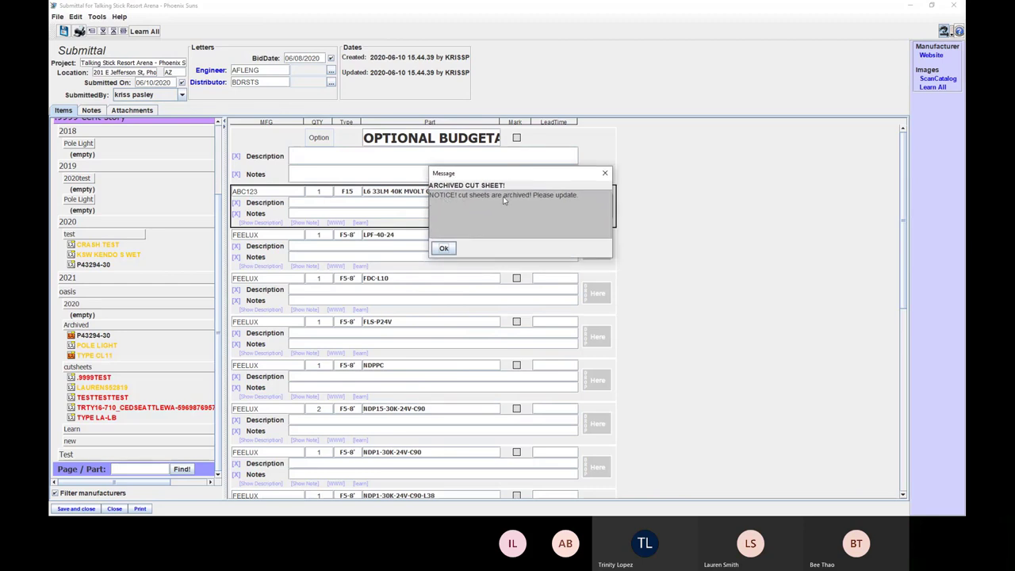
- Dismiss the archived notice and open page 1 of L6 33LM 40K MVOLT G4 80CRI ZT for editing
left_click(444, 248)
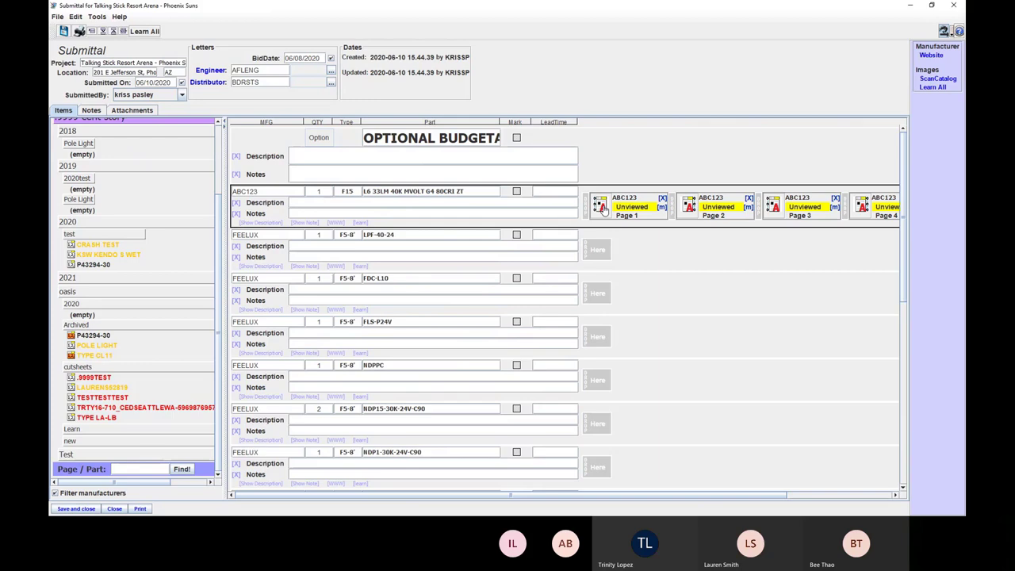
left_click(600, 207)
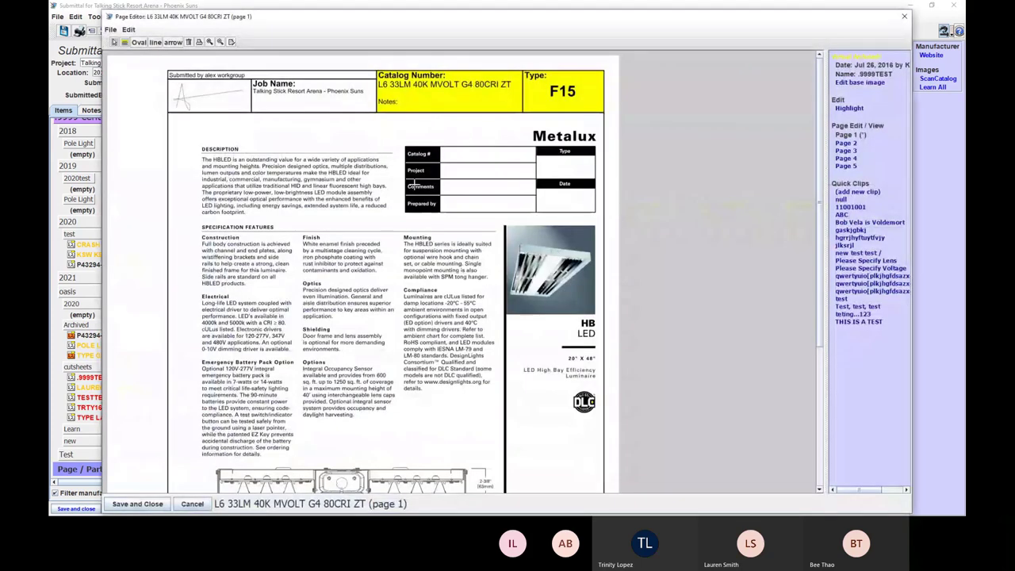
scroll(413, 185, "down", 5)
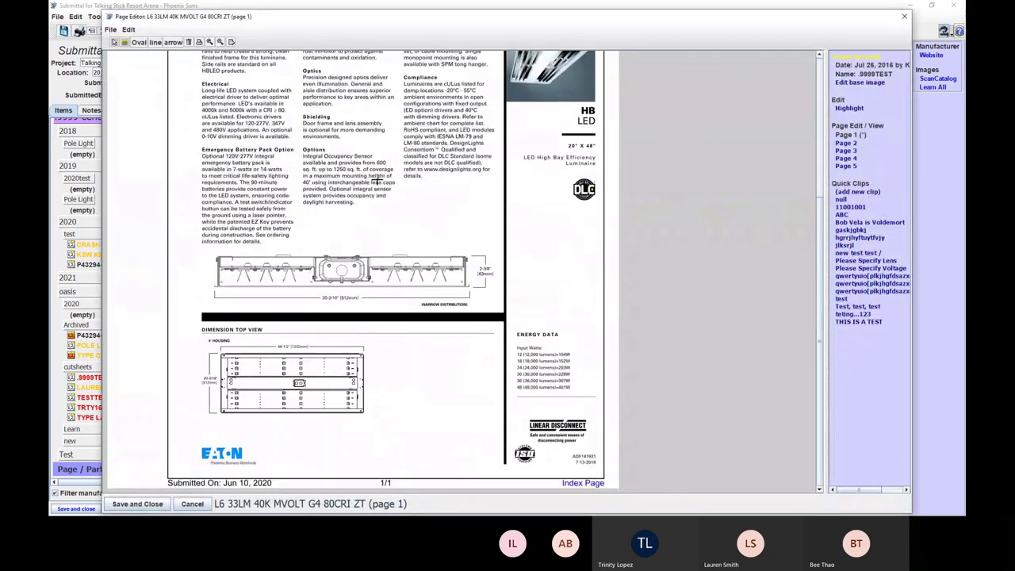
scroll(379, 206, "up", 4)
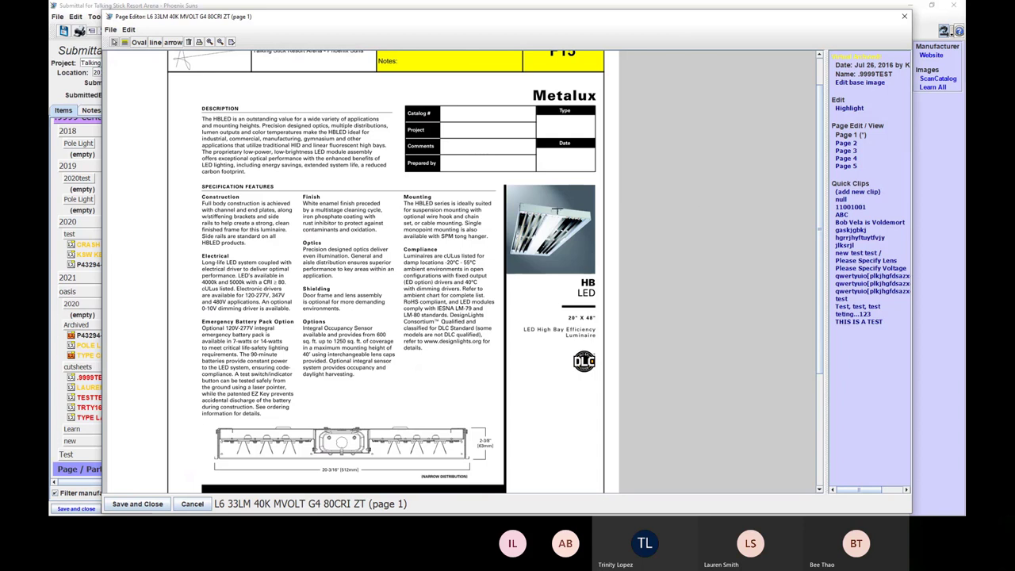
- Go to page 3 and highlight the HBLED-LD4-12-W-UNV-L850-ED1-U catalog row
left_click(854, 145)
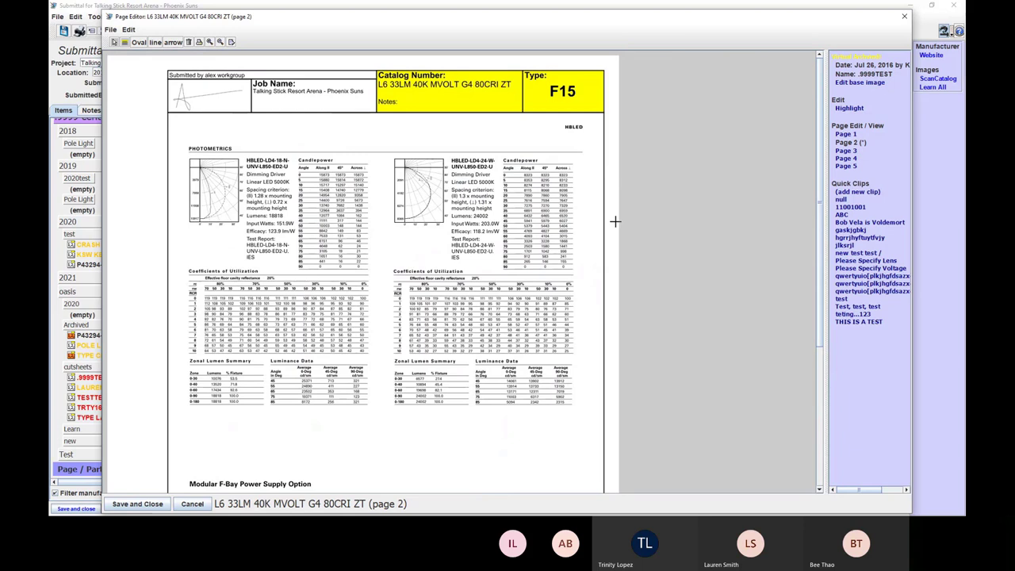
left_click(846, 151)
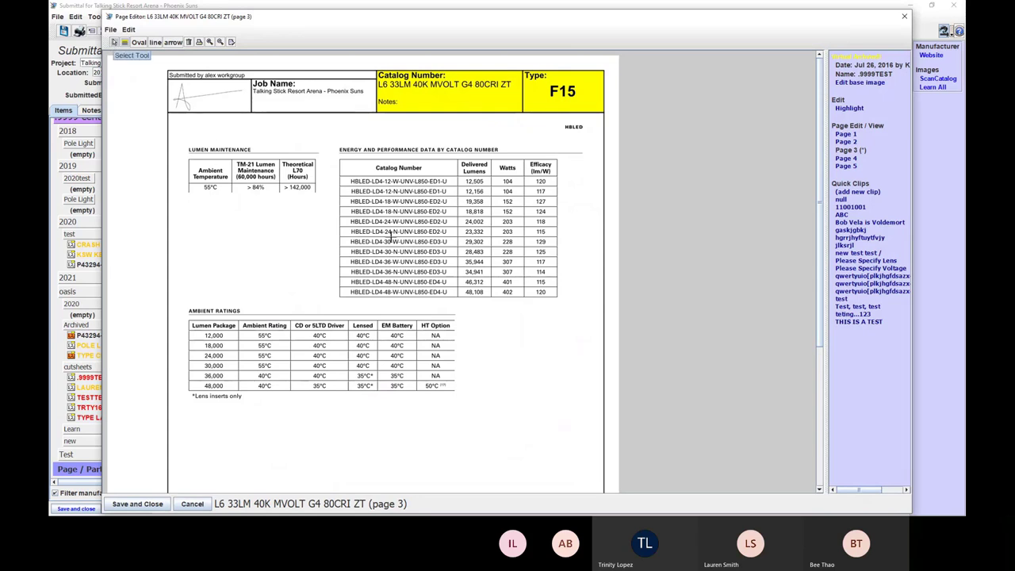
mouse_move(338, 178)
left_mouse_down()
mouse_move(572, 193)
mouse_move(560, 187)
left_mouse_up()
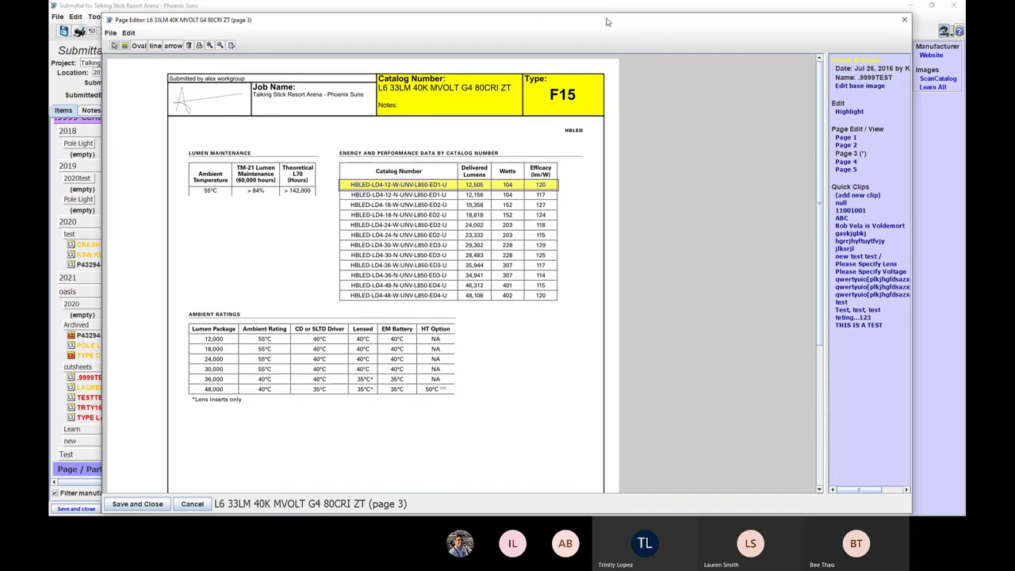
left_click_drag(606, 18, 773, 239)
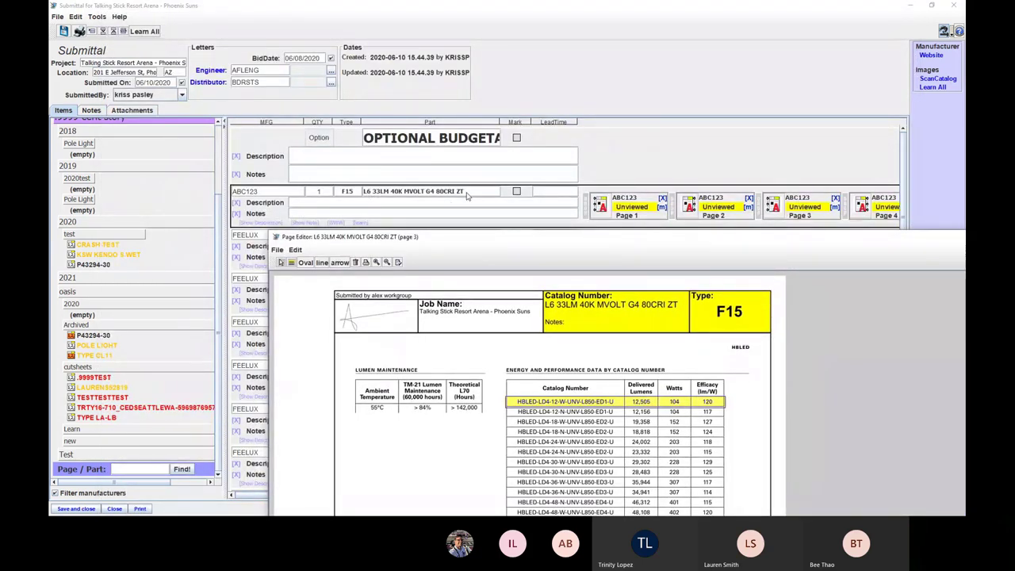
- Maximize the page editor and switch to page 4, saving the page 3 highlight
double_click(622, 240)
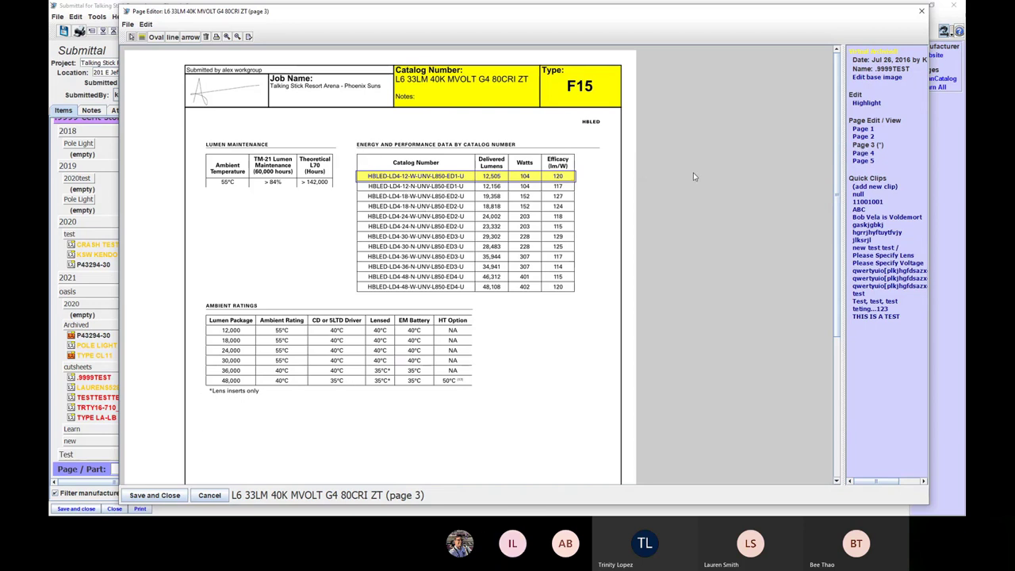
left_click(871, 156)
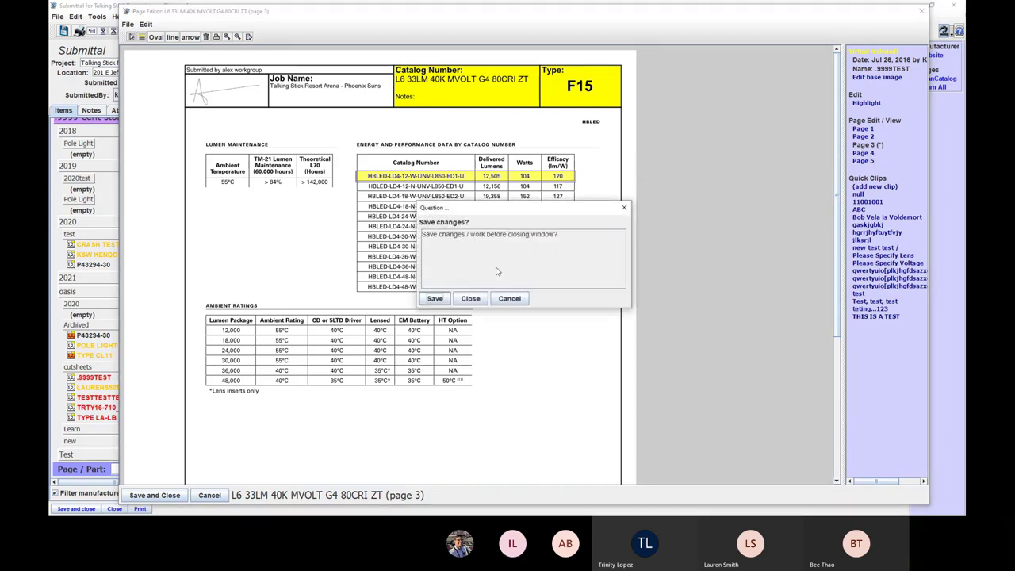
left_click(435, 299)
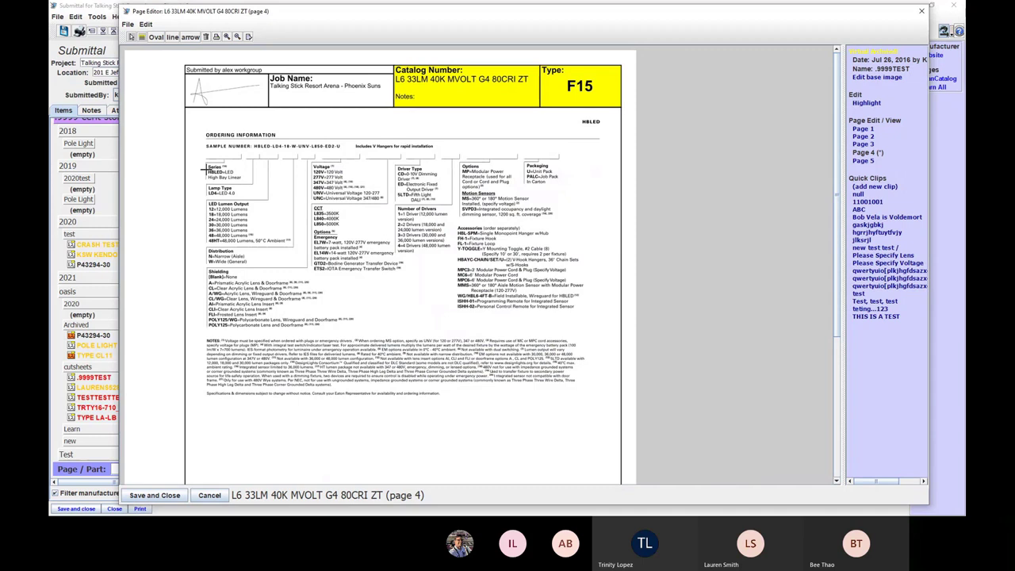
- Highlight the HBLED, LD4, 24, N and A ordering codes, then draw a new box above them
left_click_drag(208, 169, 235, 174)
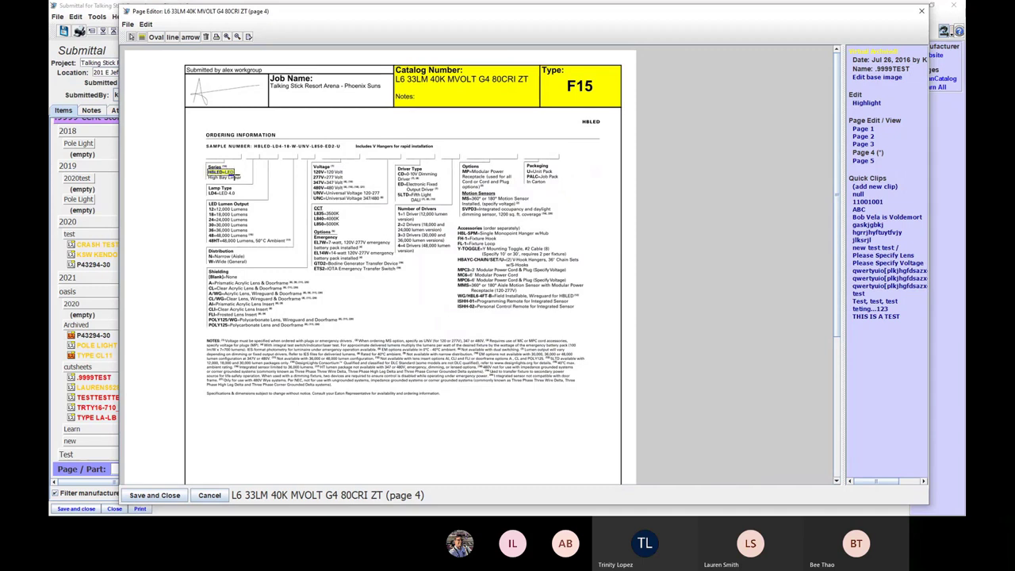
left_click(228, 38)
left_click(227, 37)
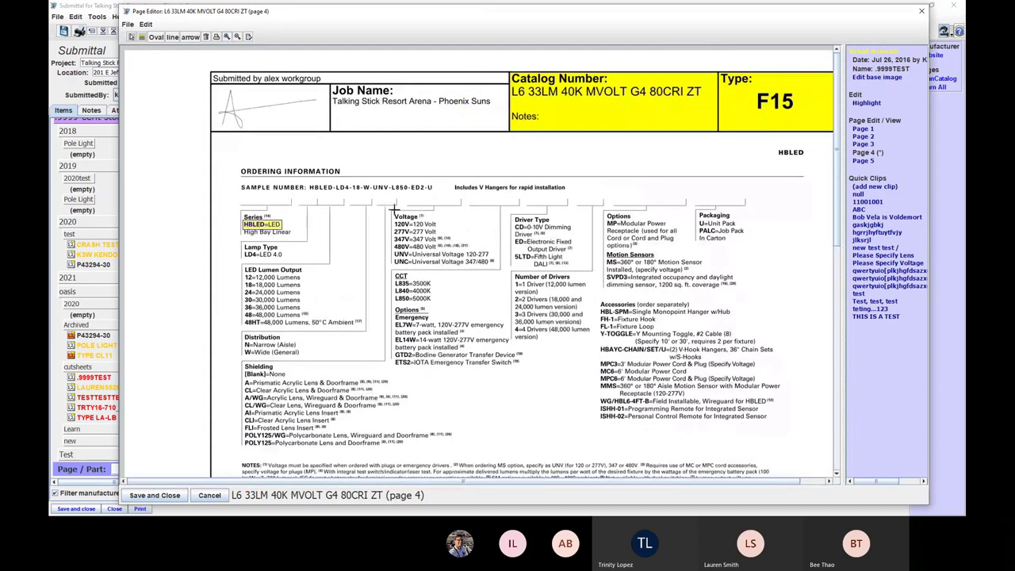
left_click(241, 249)
left_click_drag(241, 249, 284, 259)
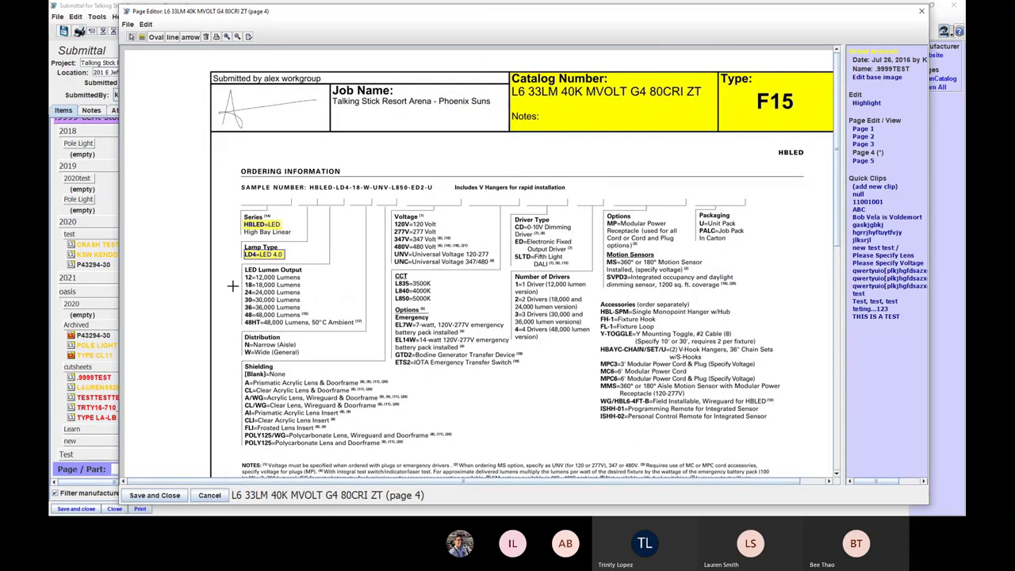
mouse_move(243, 289)
left_mouse_down()
mouse_move(312, 311)
mouse_move(303, 295)
left_mouse_up()
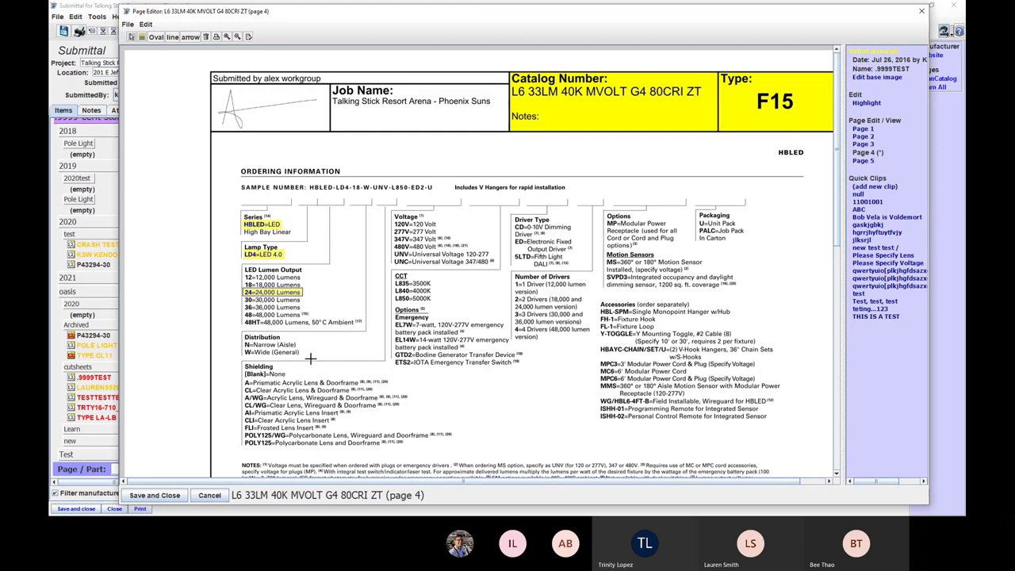
left_click_drag(243, 340, 300, 349)
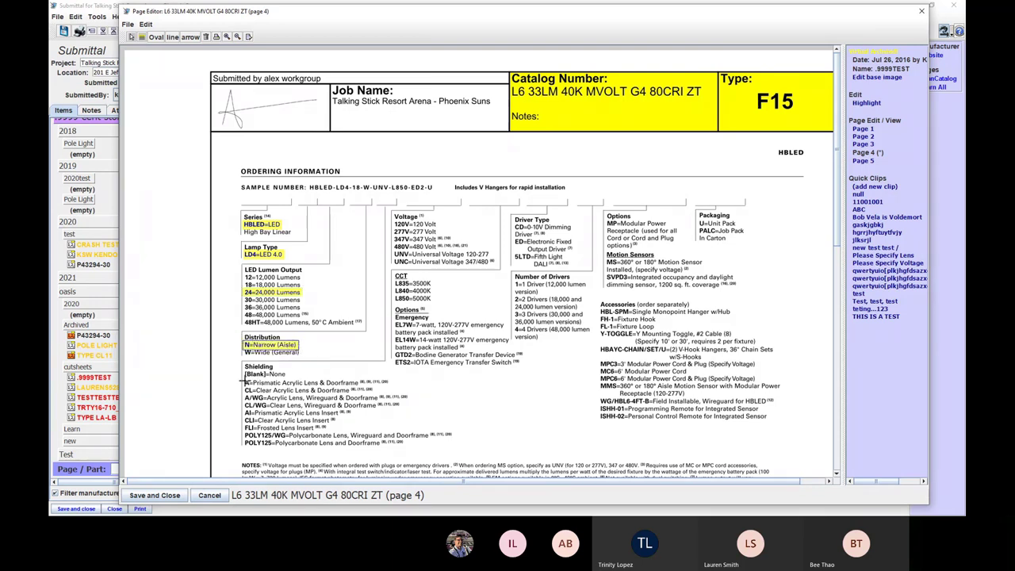
left_click_drag(244, 380, 392, 386)
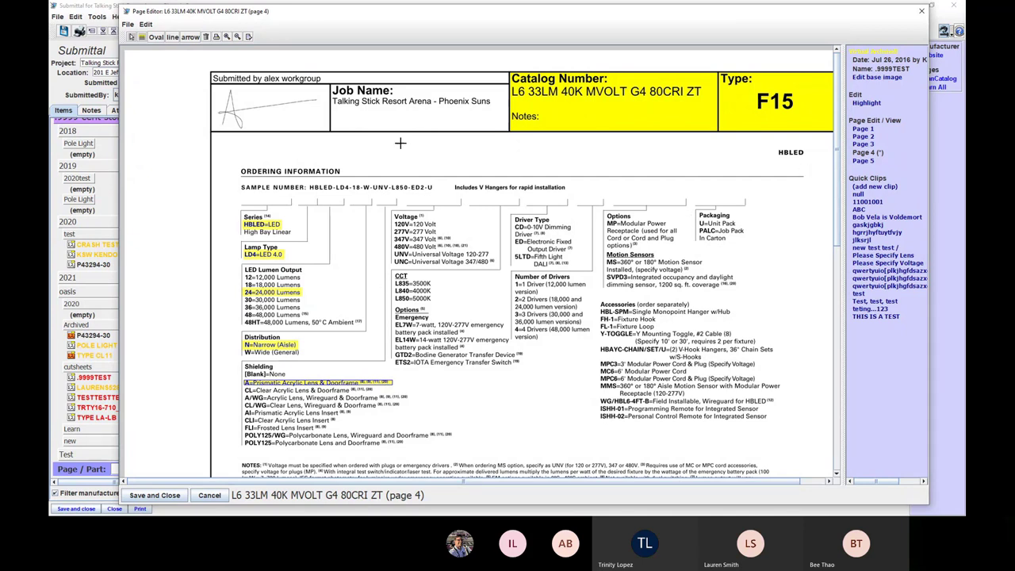
left_click_drag(395, 138, 661, 161)
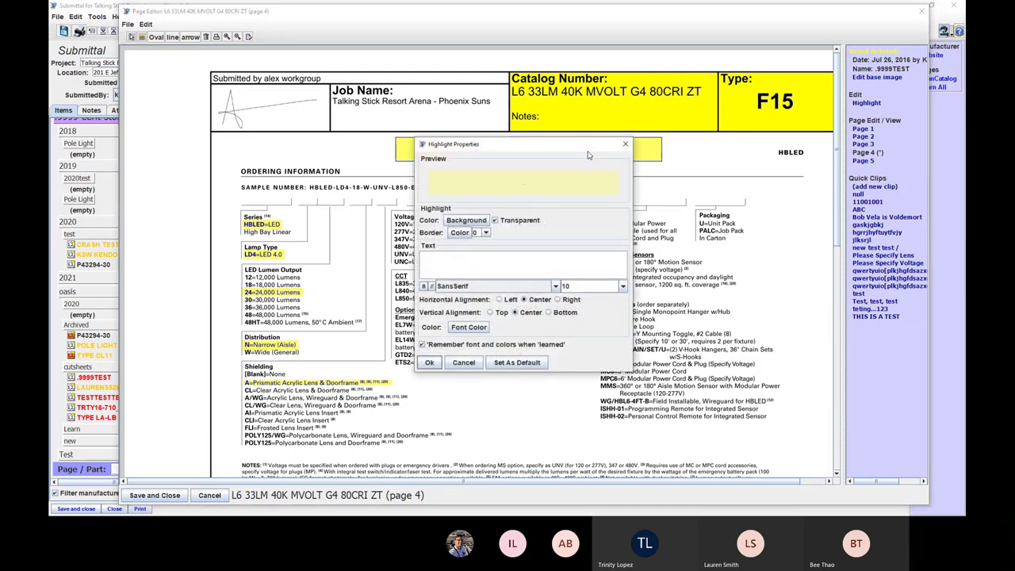
- Give the new highlight an orange background, green border and border width 3
left_click(474, 219)
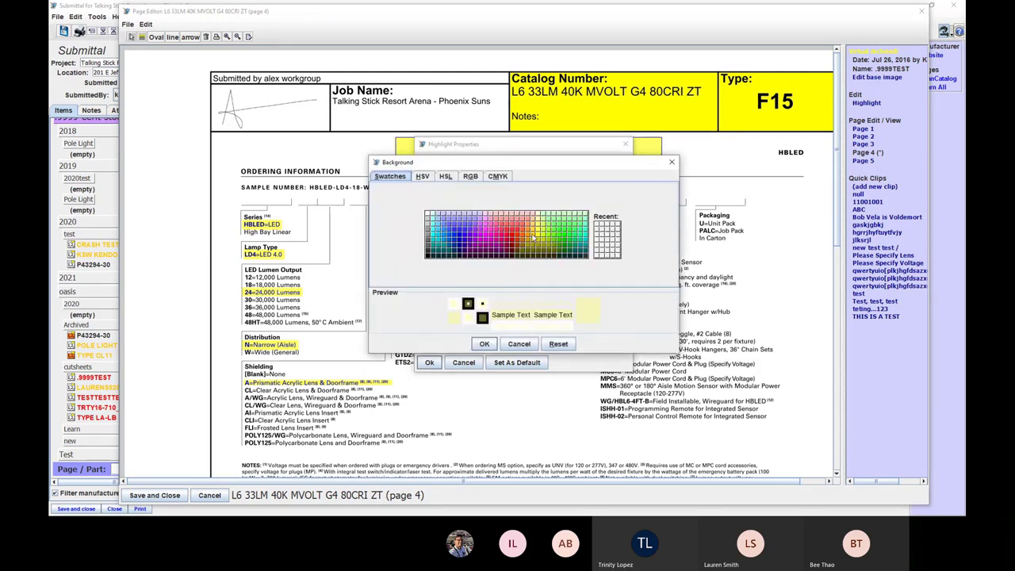
left_click(534, 237)
left_click(485, 344)
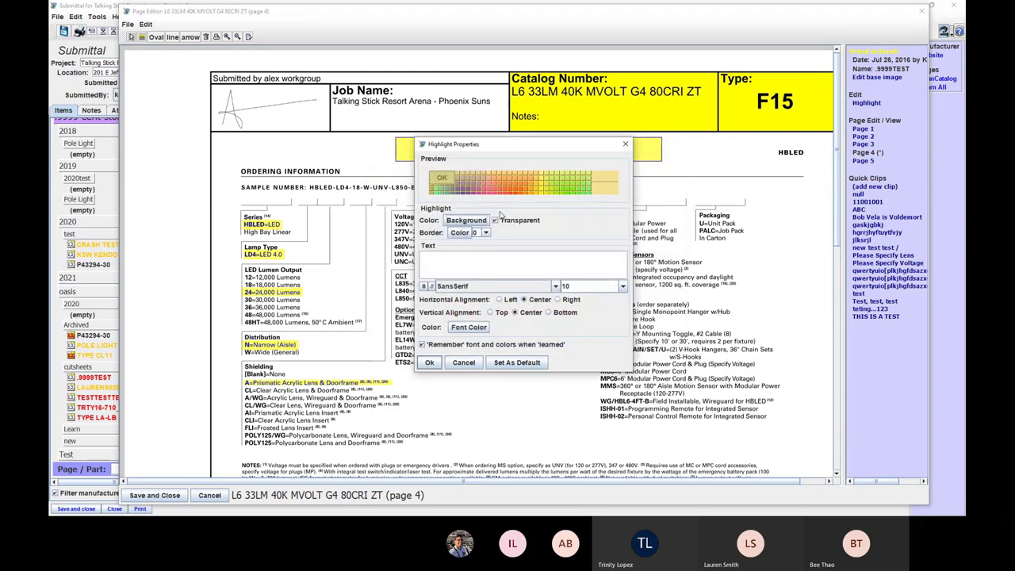
left_click(460, 232)
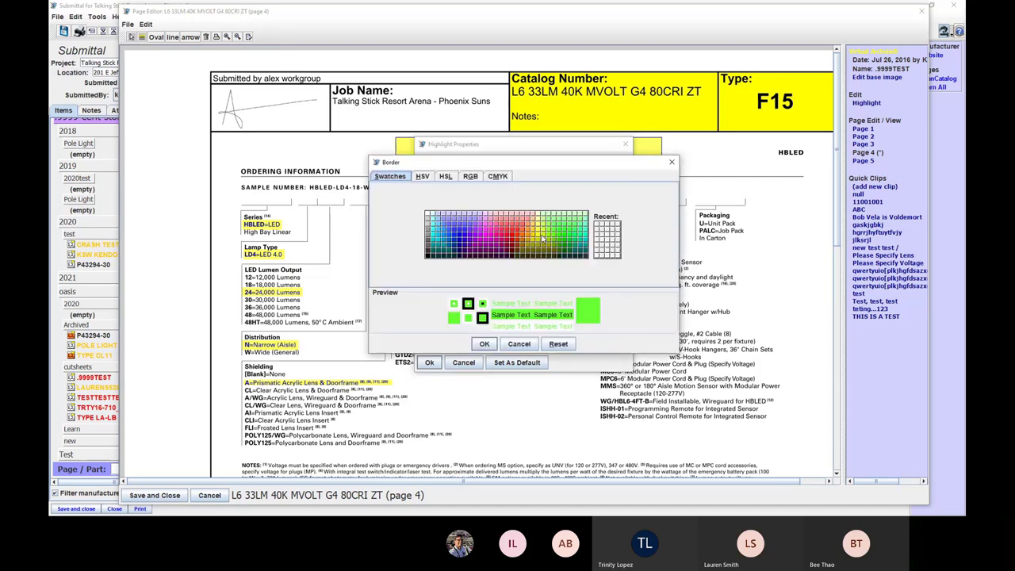
left_click(483, 343)
left_click(485, 232)
left_click(479, 274)
- Enter the note text 'Please specify voltage' in the highlight
left_click(489, 264)
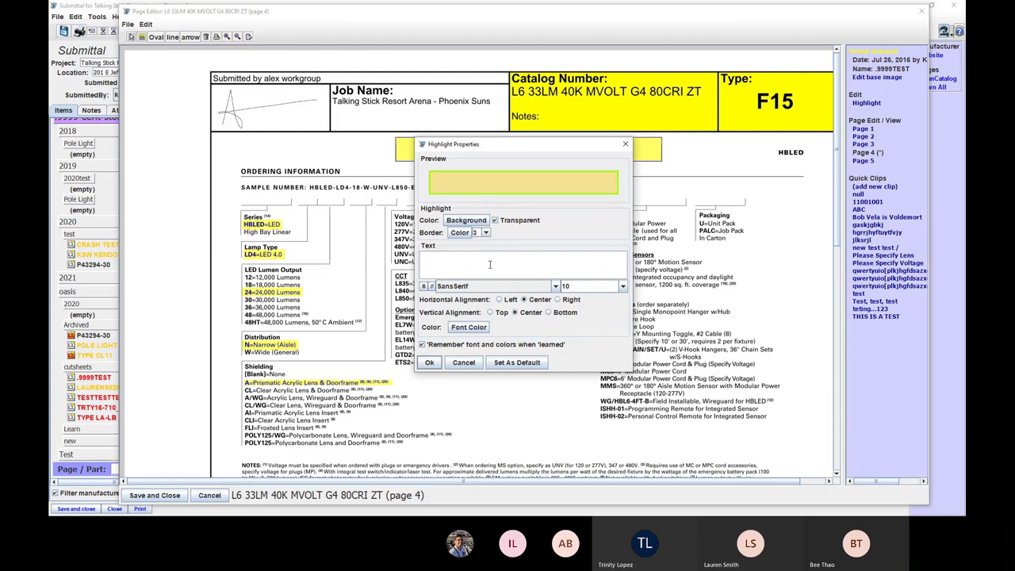
type("Please speci")
type("fy volty")
key("BackSpace")
type("age")
key("ctrl+a")
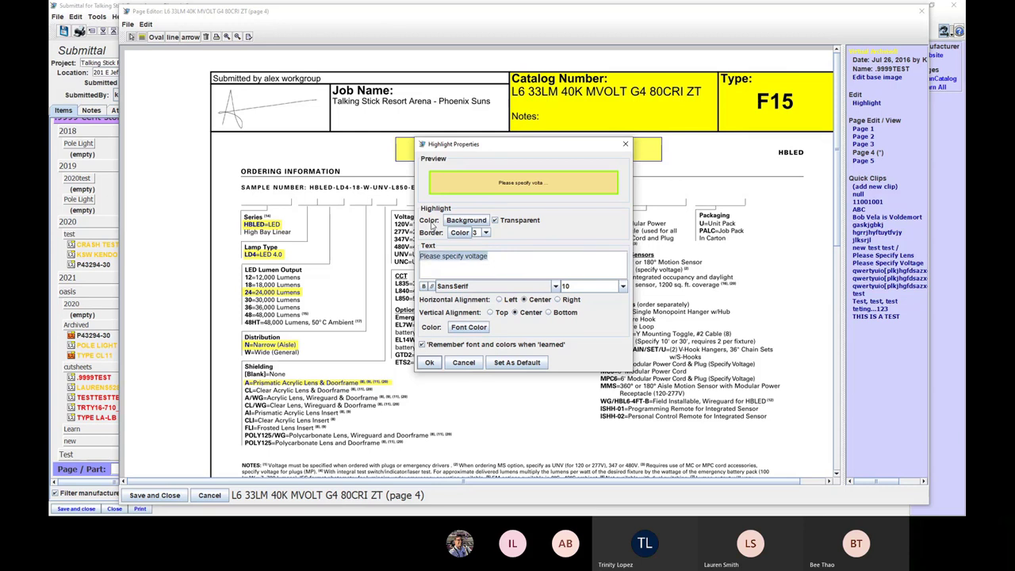
- Centre the note text, colour it blue, and apply the highlight settings
left_click_drag(471, 148, 473, 210)
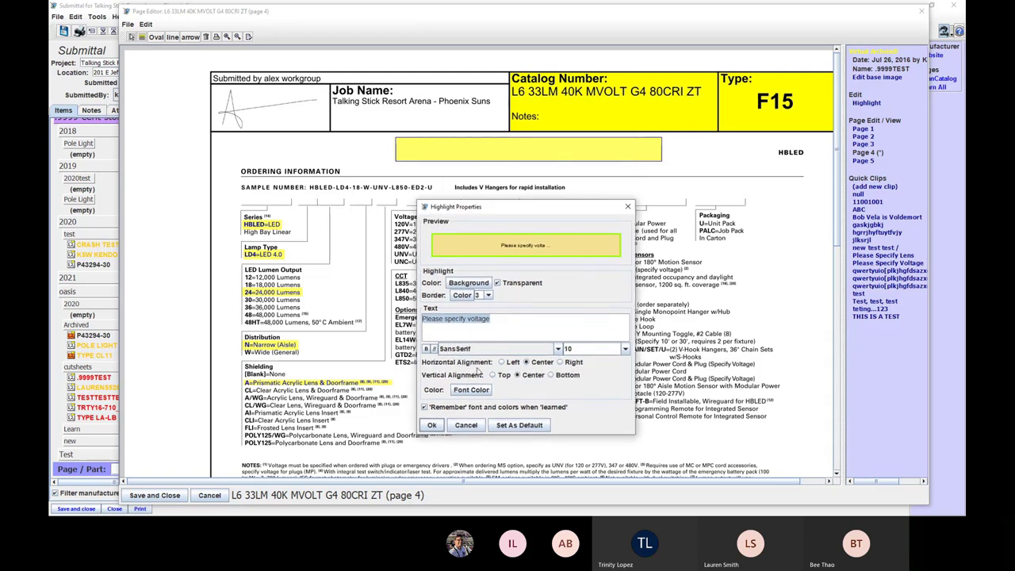
left_click(508, 362)
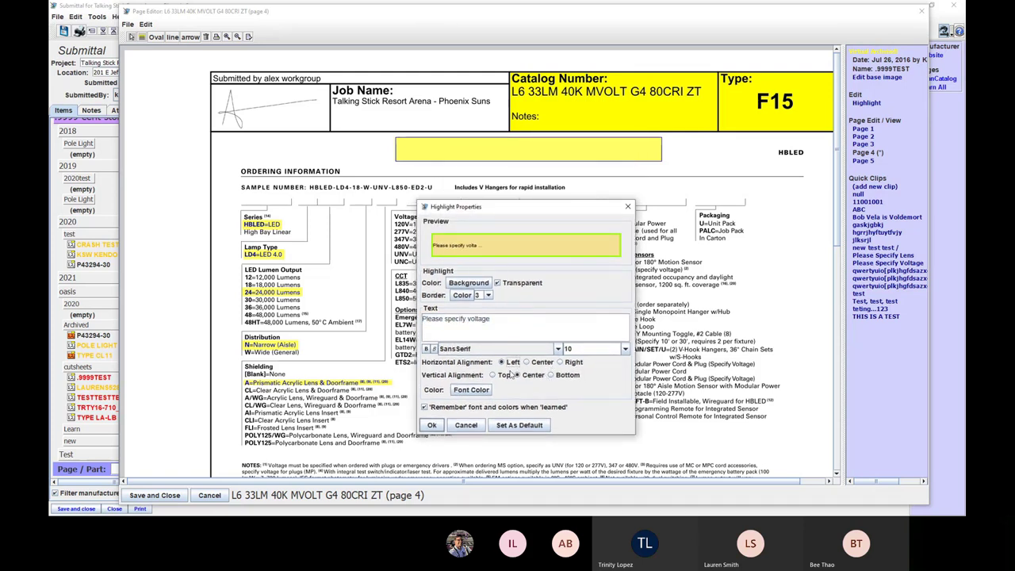
left_click(570, 365)
left_click(565, 378)
left_click(493, 375)
left_click(531, 375)
left_click(470, 389)
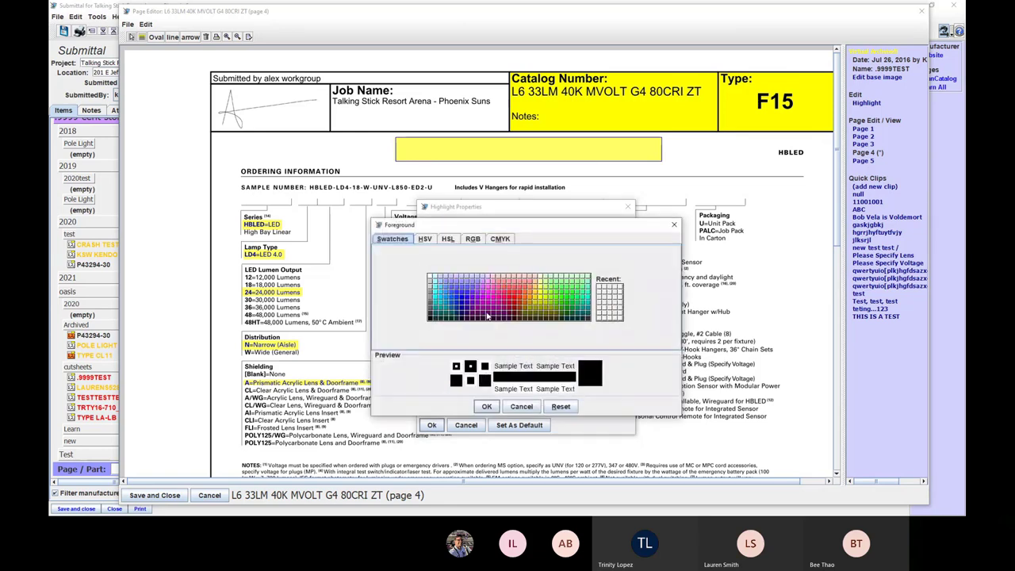
left_click(462, 293)
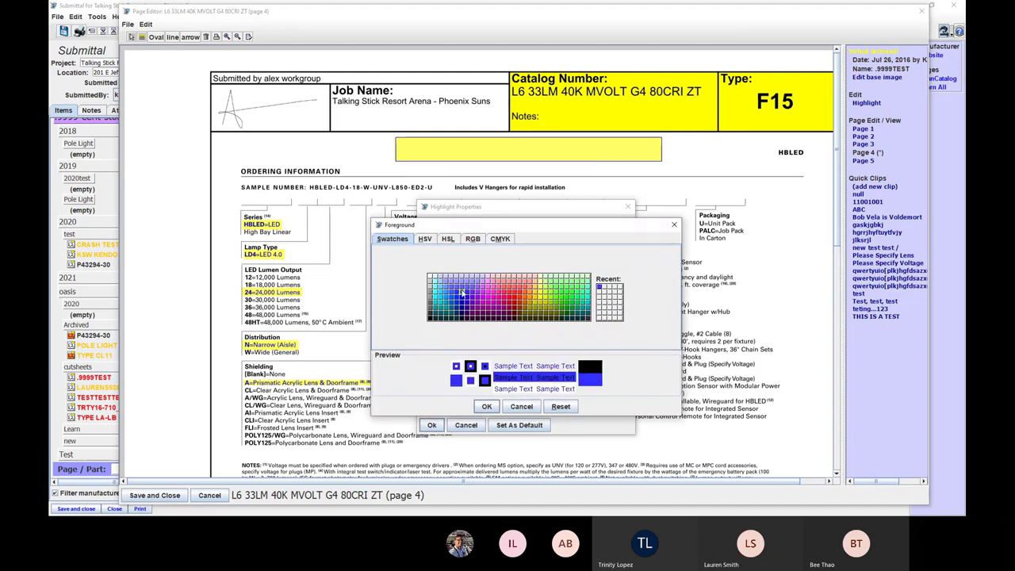
left_click(487, 406)
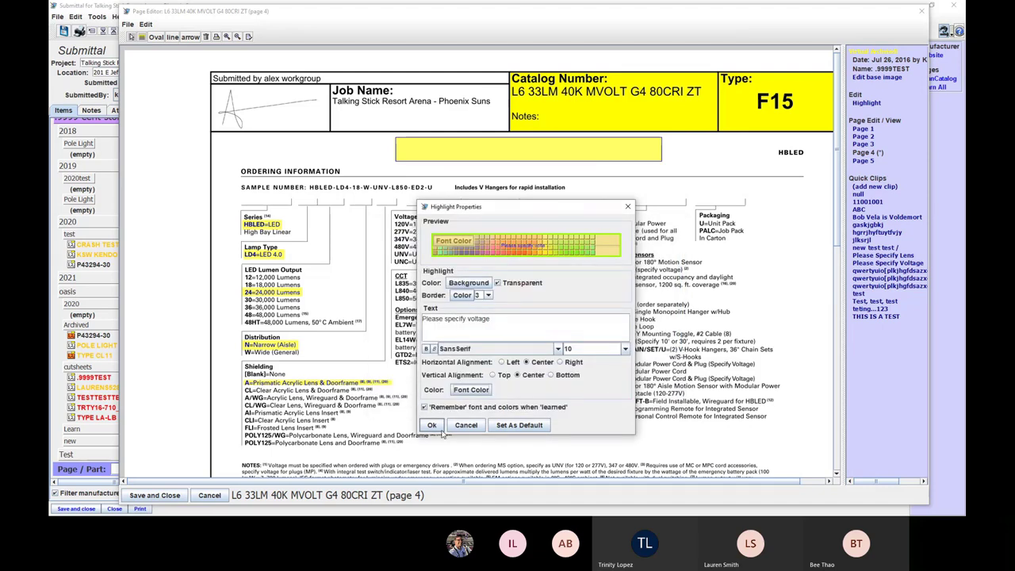
left_click(432, 425)
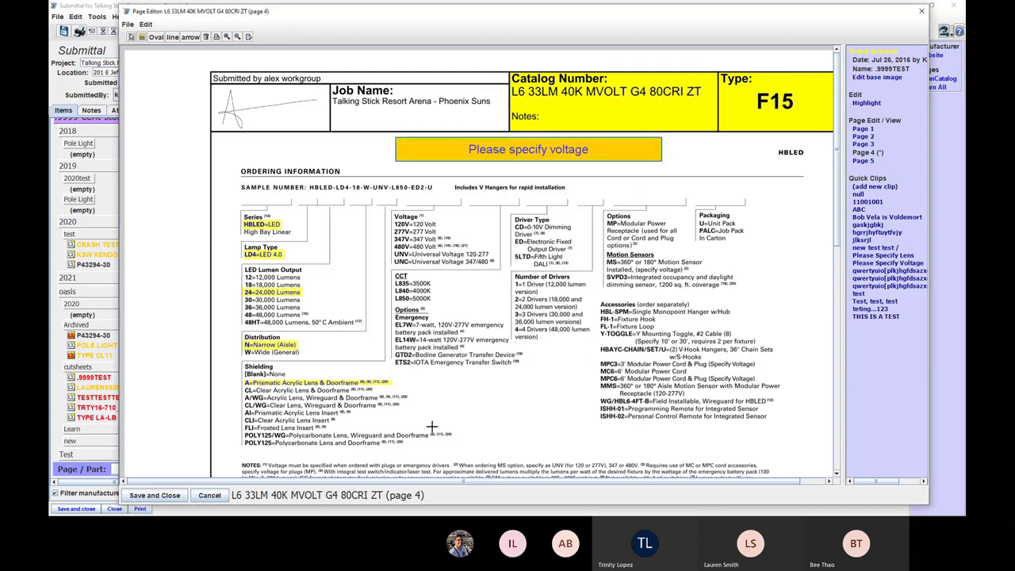
- Make the voltage note's background transparent and change its border colour and width
left_click(742, 154)
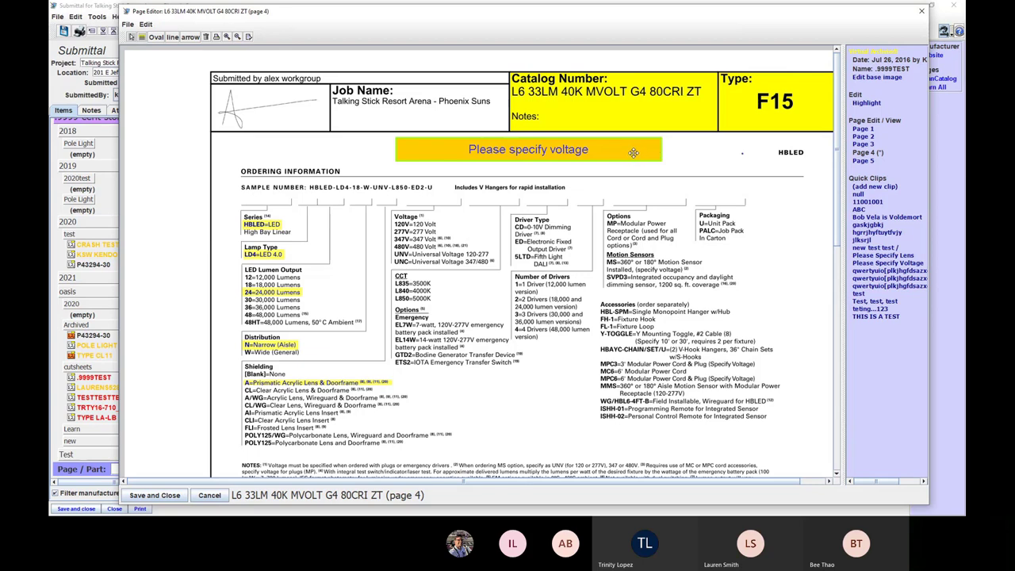
left_click(633, 152)
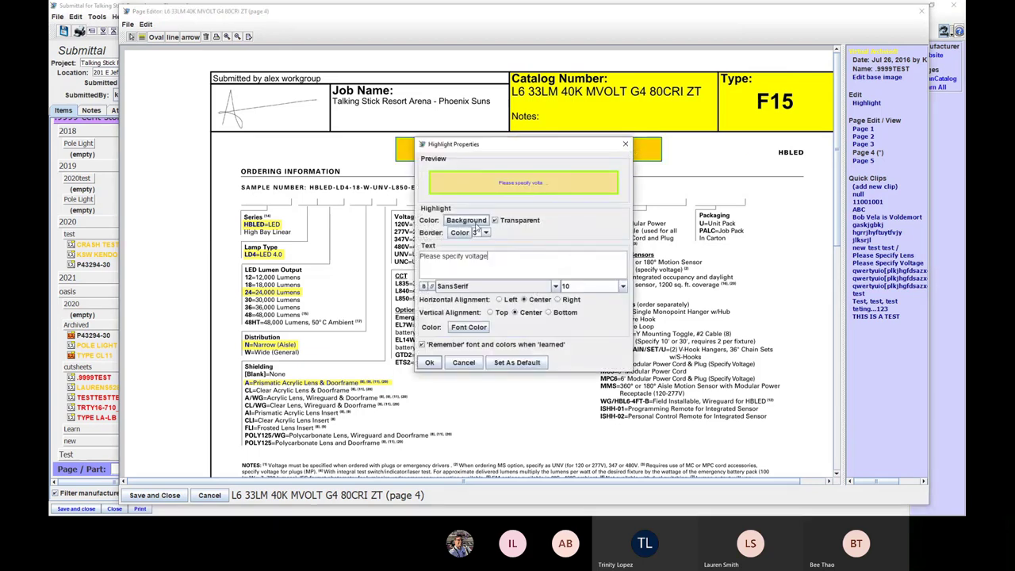
left_click(476, 225)
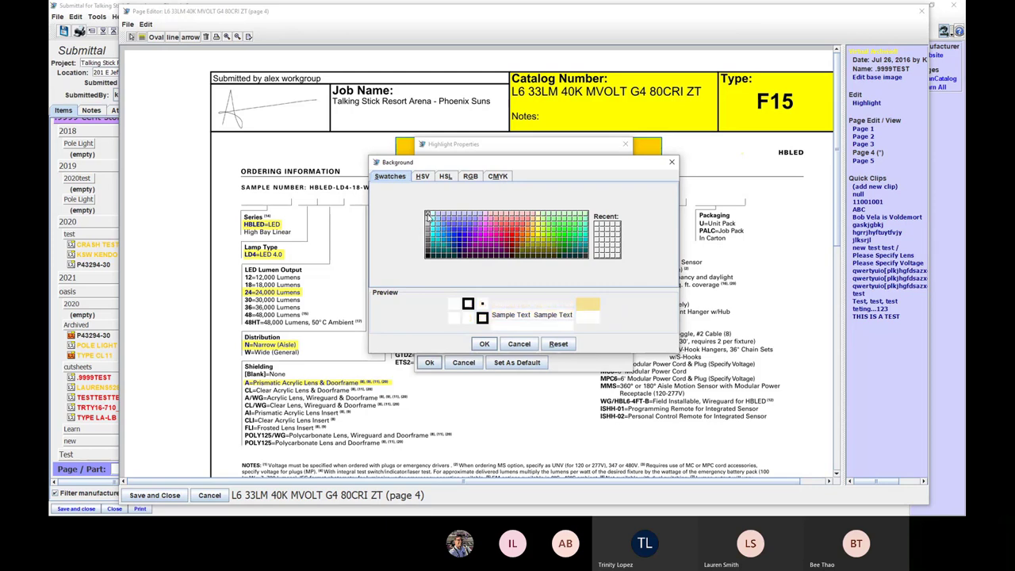
left_click(483, 344)
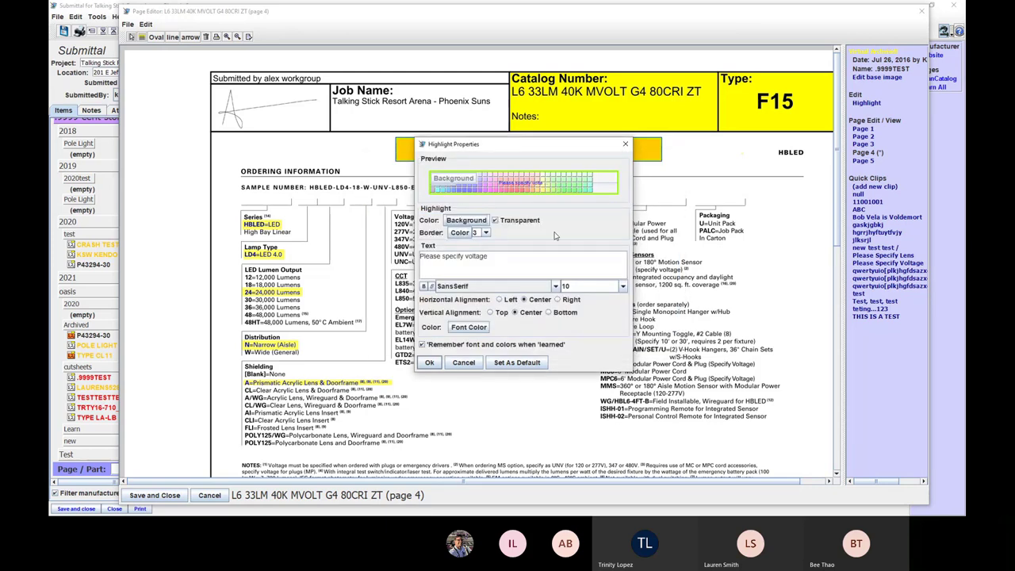
left_click(466, 234)
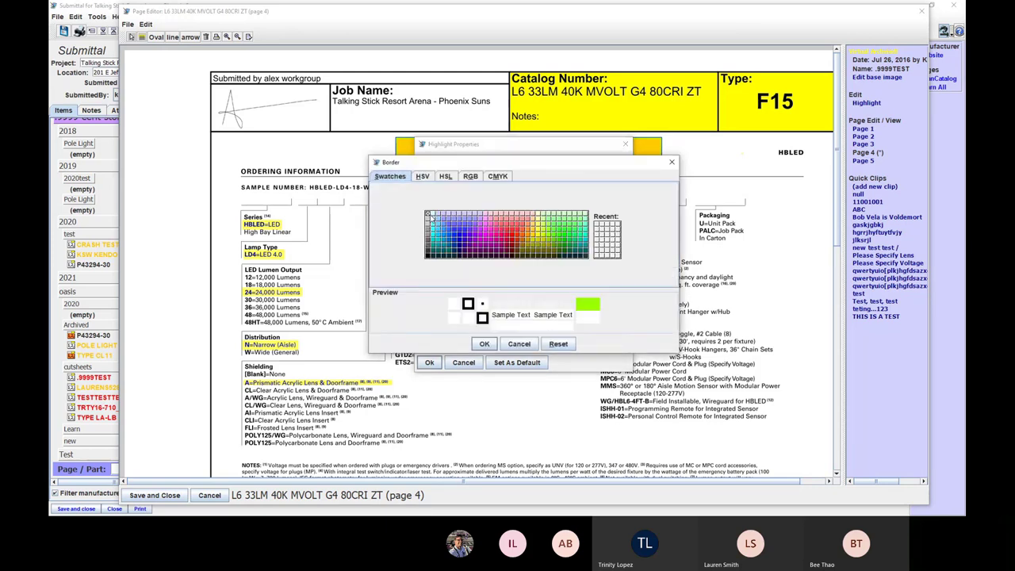
left_click(483, 344)
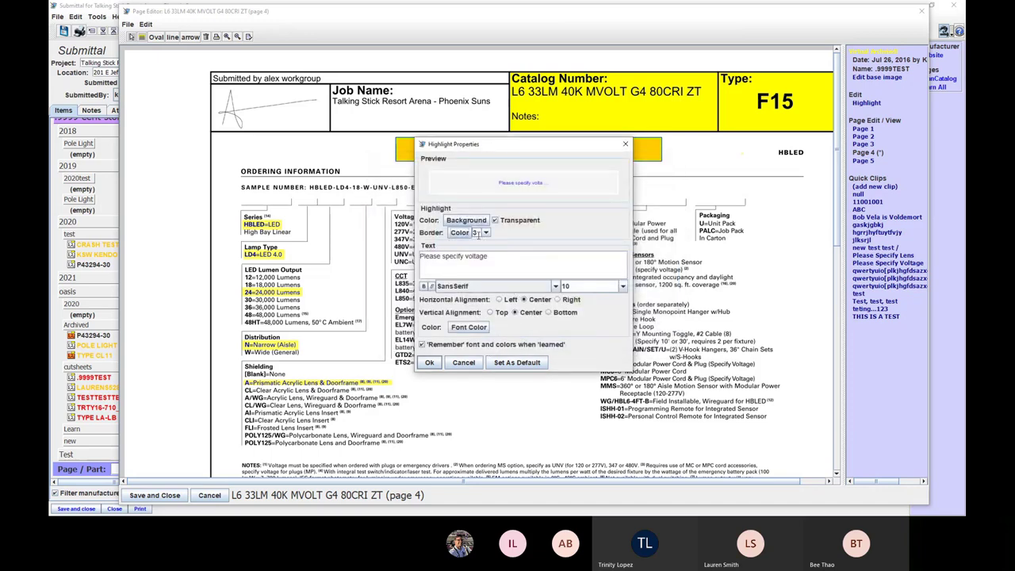
left_click(485, 232)
left_click(482, 250)
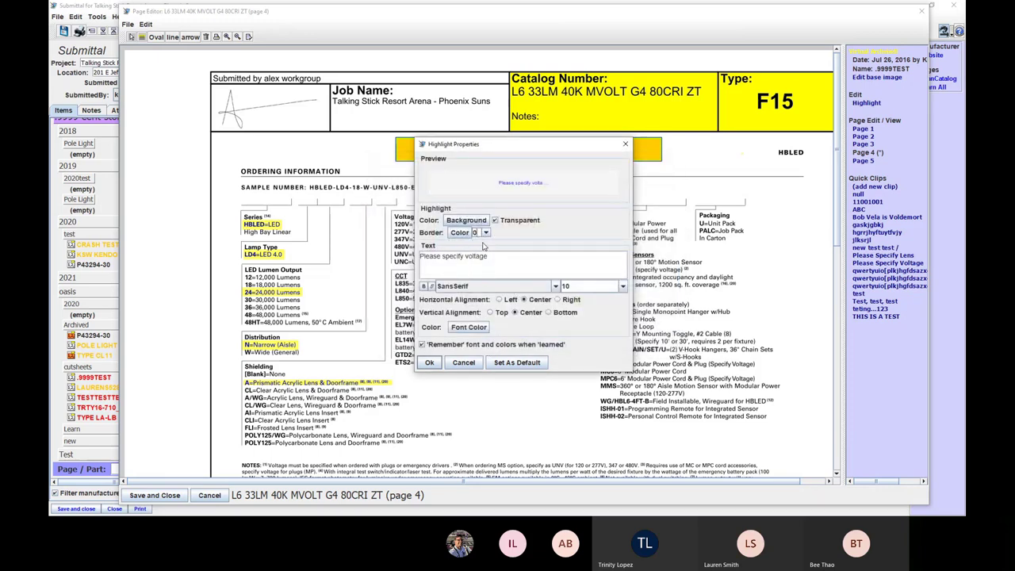
left_click(427, 363)
left_click(714, 169)
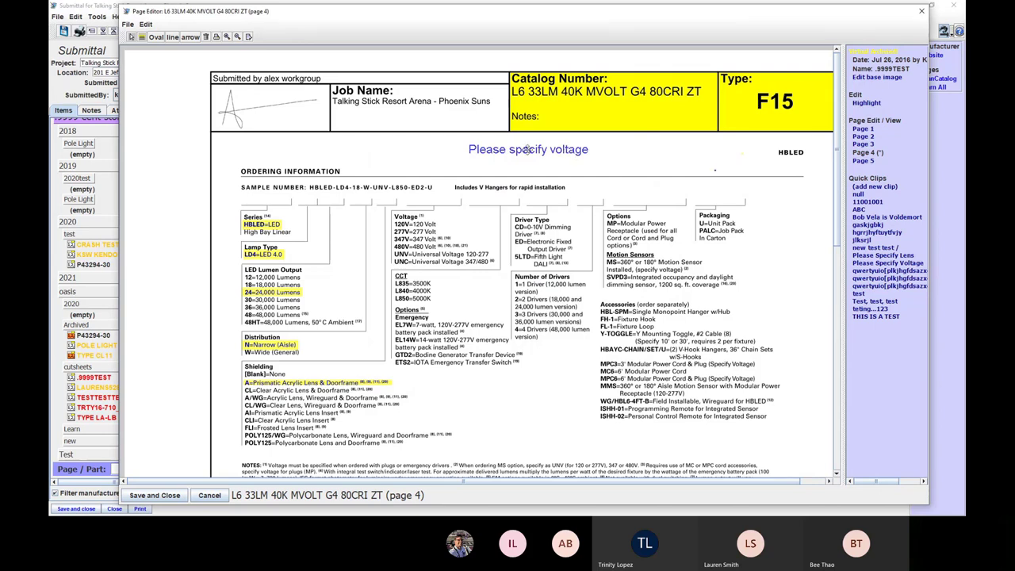
- Give the voltage note a blue background and pink-red border of width 1, saved as default
double_click(455, 145)
left_click(458, 220)
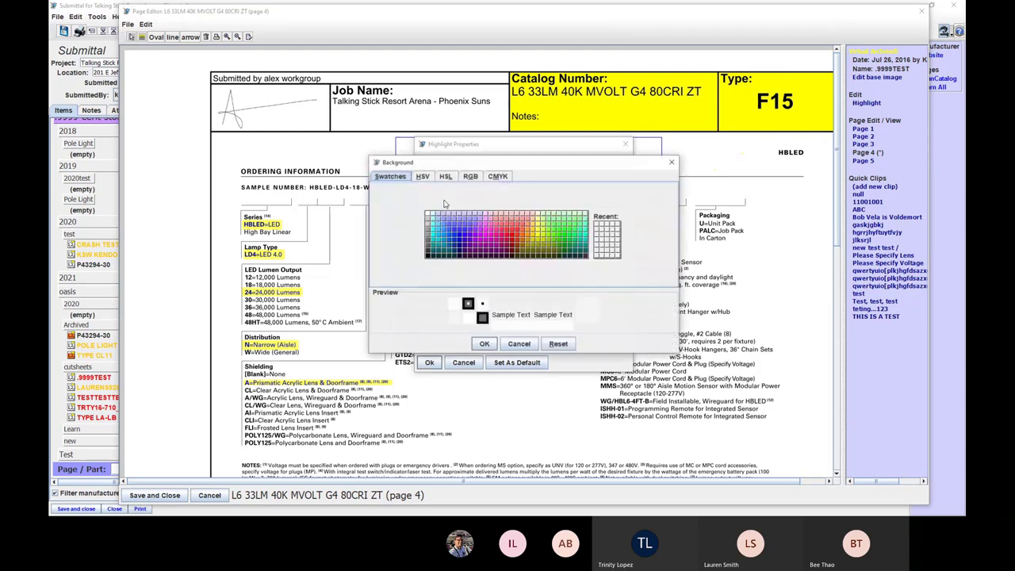
left_click(460, 236)
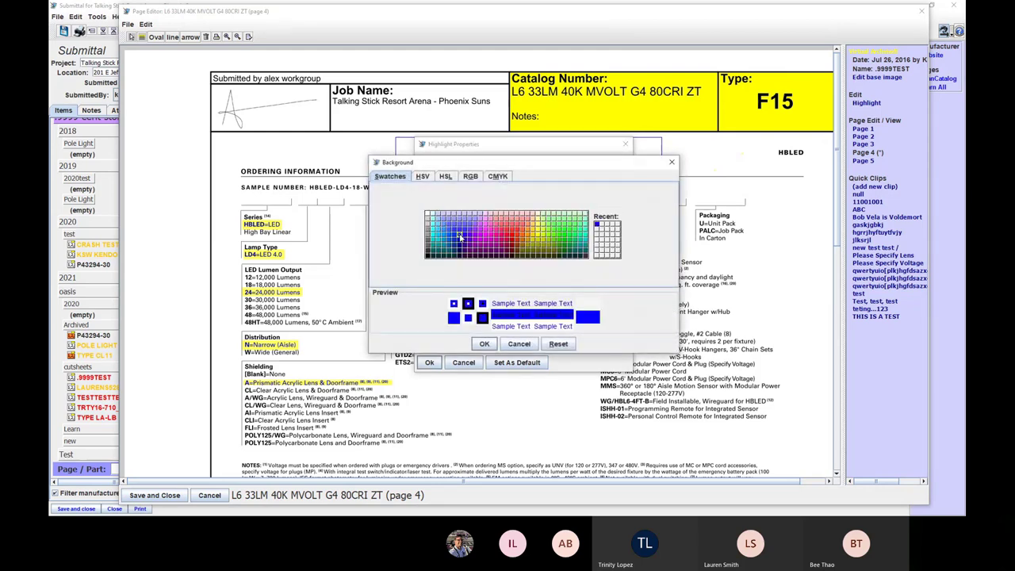
left_click(485, 343)
left_click(460, 232)
left_click(495, 238)
left_click(485, 343)
left_click(485, 232)
left_click(482, 252)
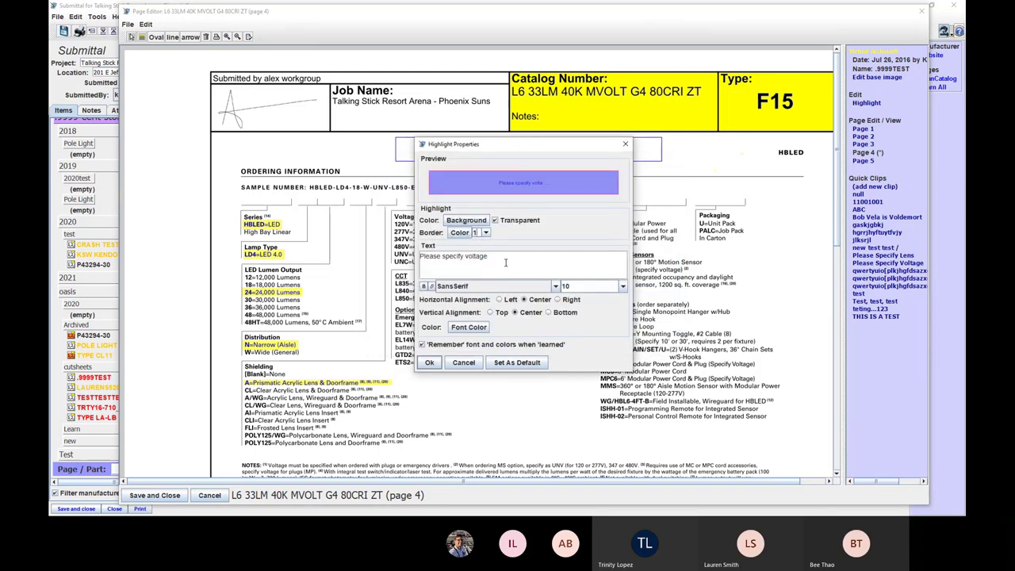
left_click(517, 363)
- Apply the blue style and draw test boxes over accessories, LED Lumen Output and Motion Sensors
left_click(429, 362)
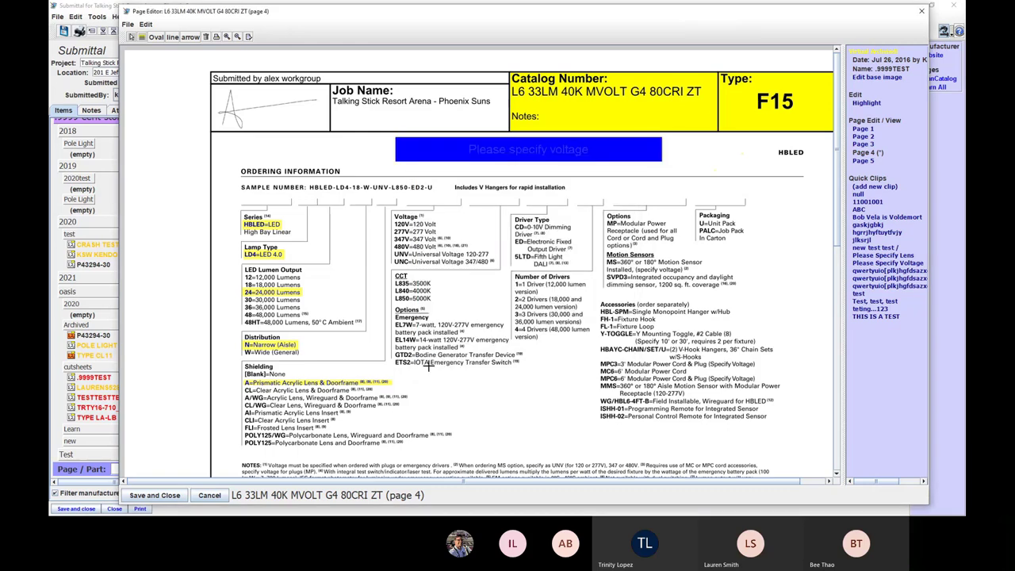
left_click_drag(469, 377, 608, 418)
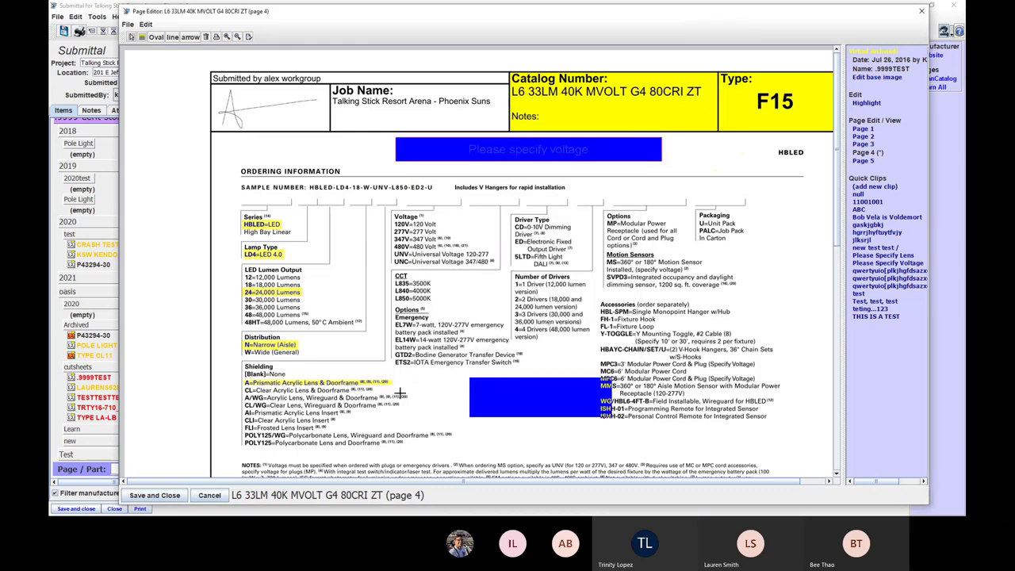
left_click_drag(232, 265, 381, 328)
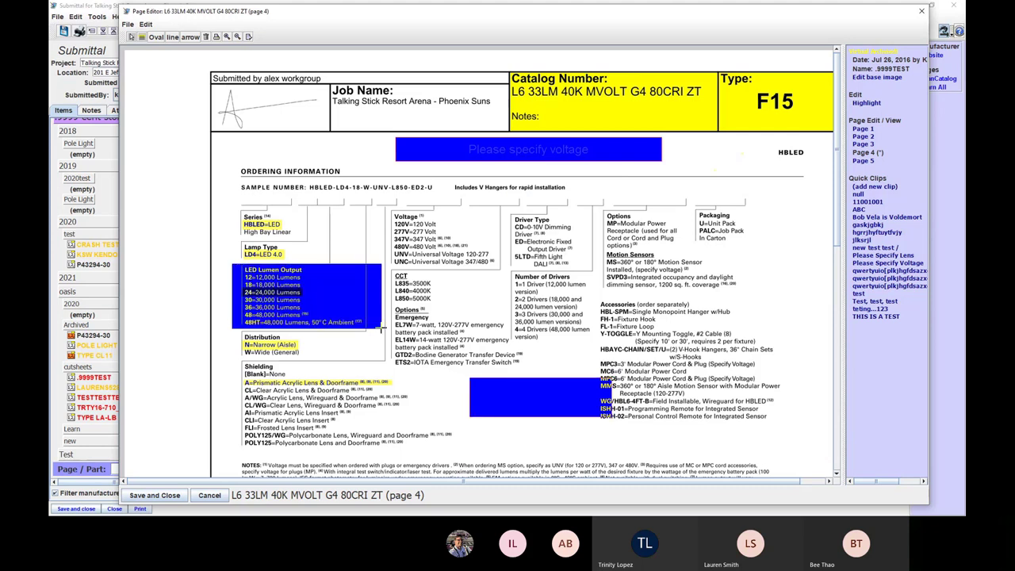
left_click_drag(804, 244, 622, 271)
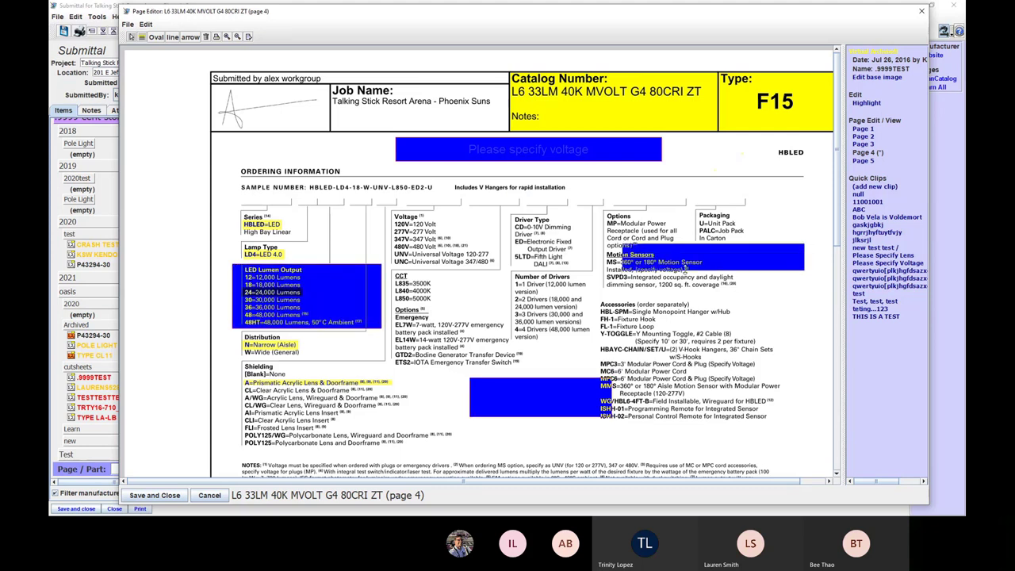
- Delete the blue test boxes and the blue voltage note, then select the LD4 highlight
key("ctrl+z")
left_click(658, 155)
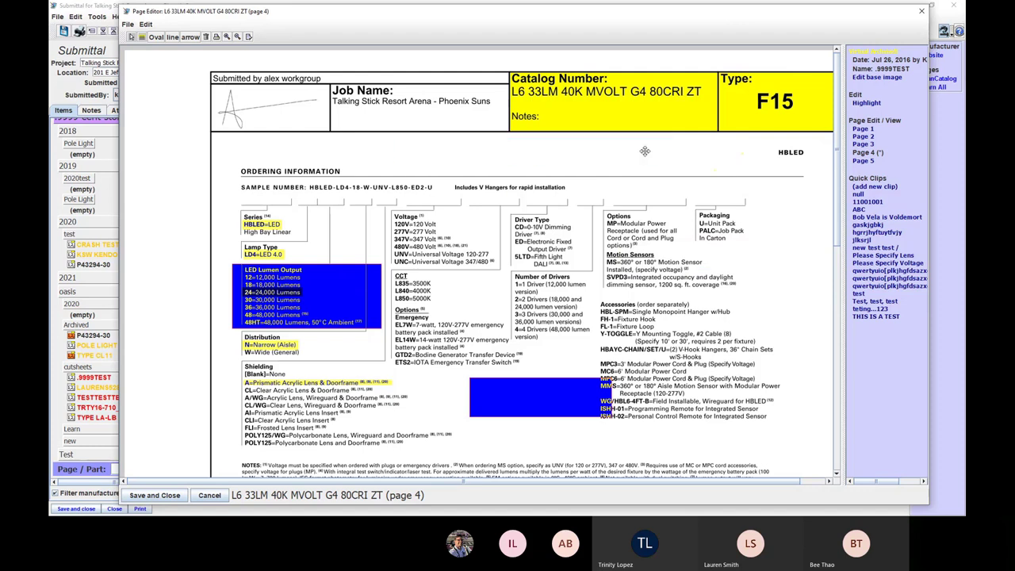
left_click(576, 386)
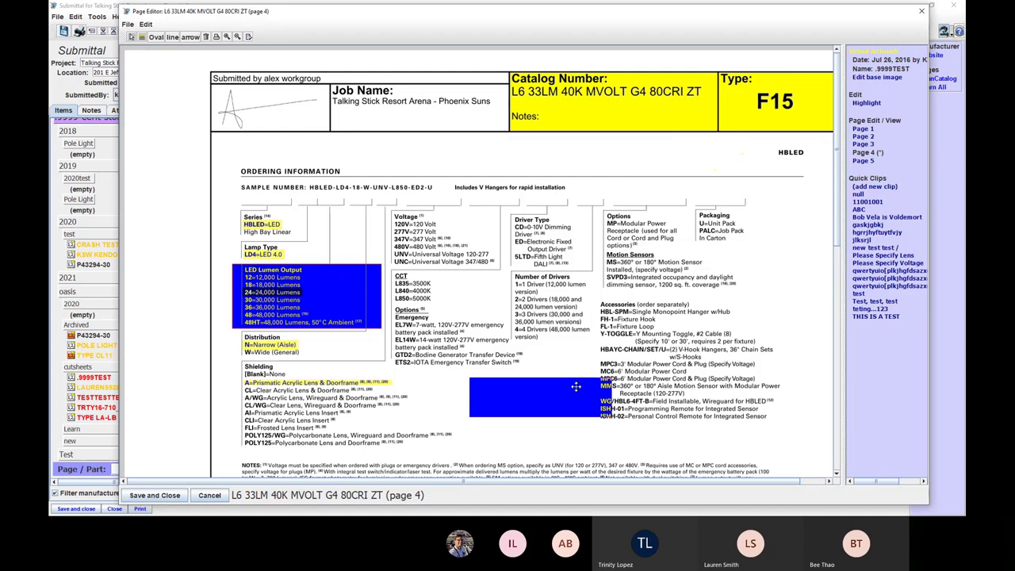
left_click(360, 316)
left_click(360, 316)
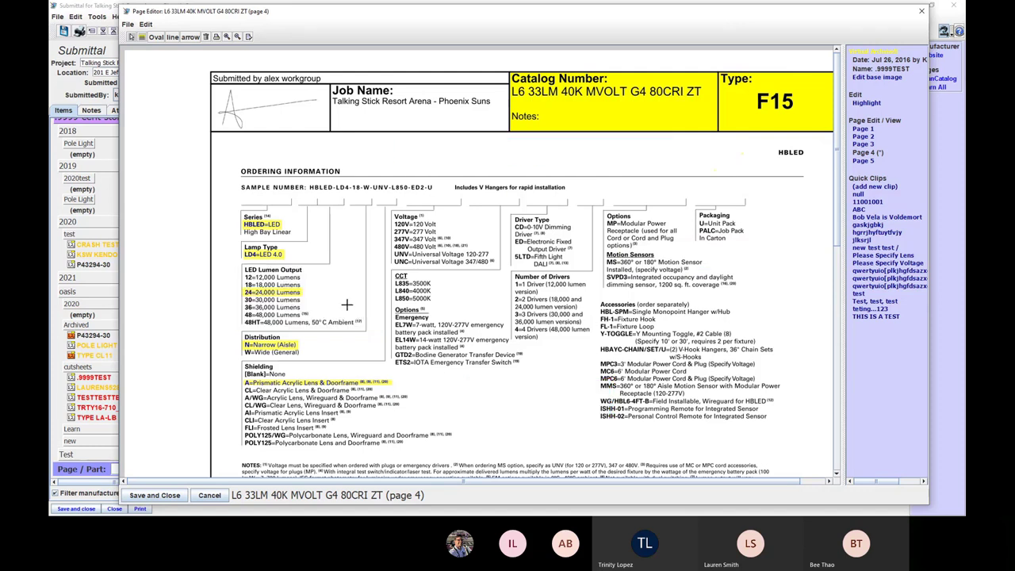
left_click(268, 254)
- Move the LD4 highlight onto the 277V=277 Volt option and widen it across the line
mouse_move(267, 254)
left_mouse_down()
mouse_move(388, 241)
mouse_move(418, 225)
left_mouse_up()
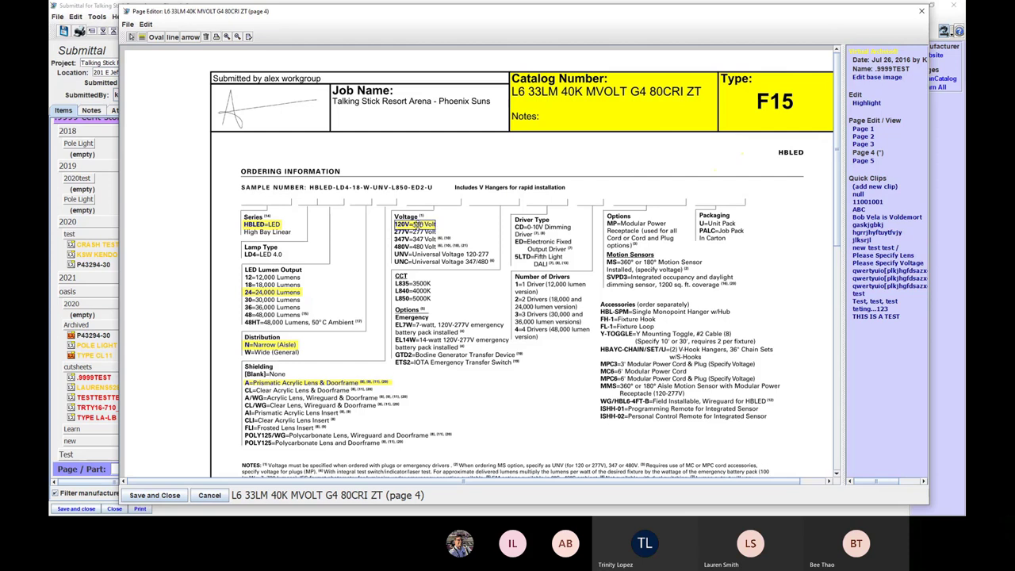
key("Down")
key("Down")
key("Down")
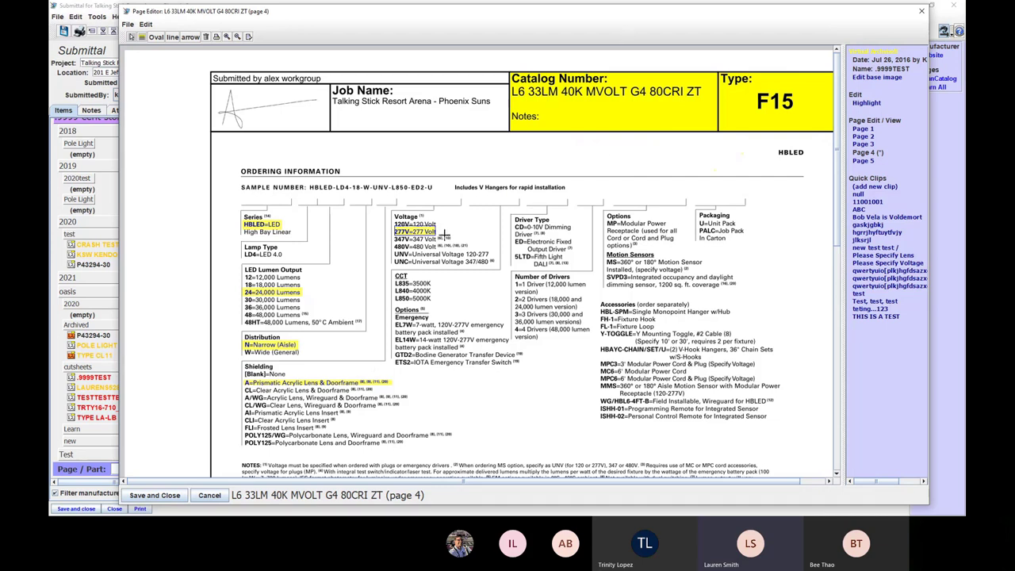
left_click_drag(440, 230, 439, 230)
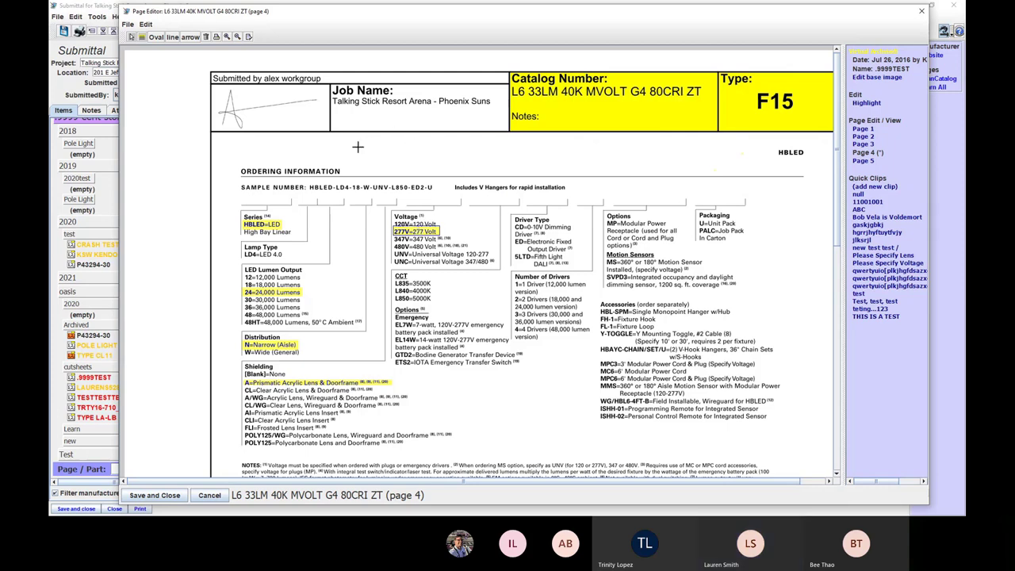
- Draw a highlight box above ORDERING INFORMATION and give it a yellow background
left_click_drag(357, 147, 474, 168)
double_click(437, 162)
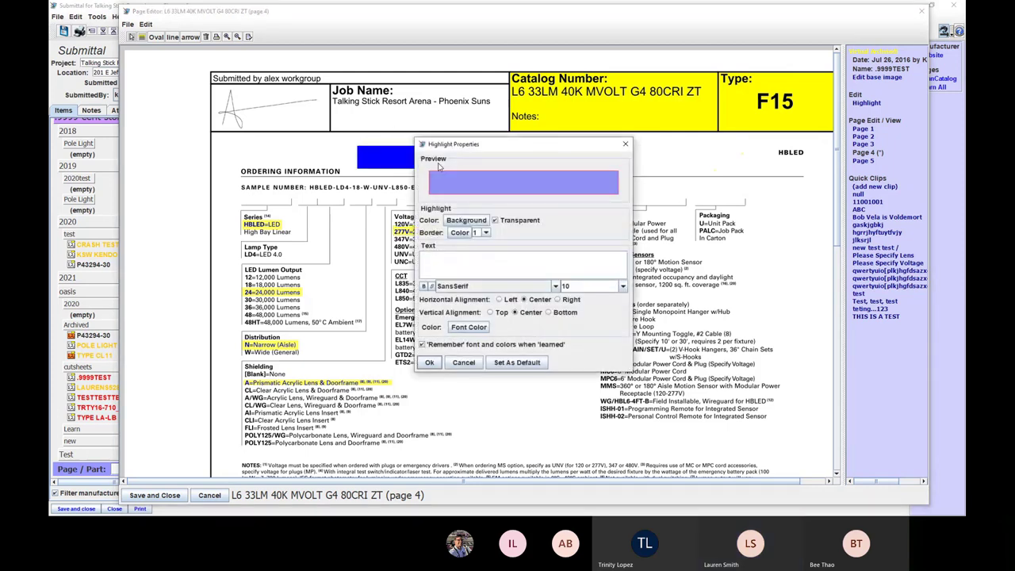
left_click(458, 220)
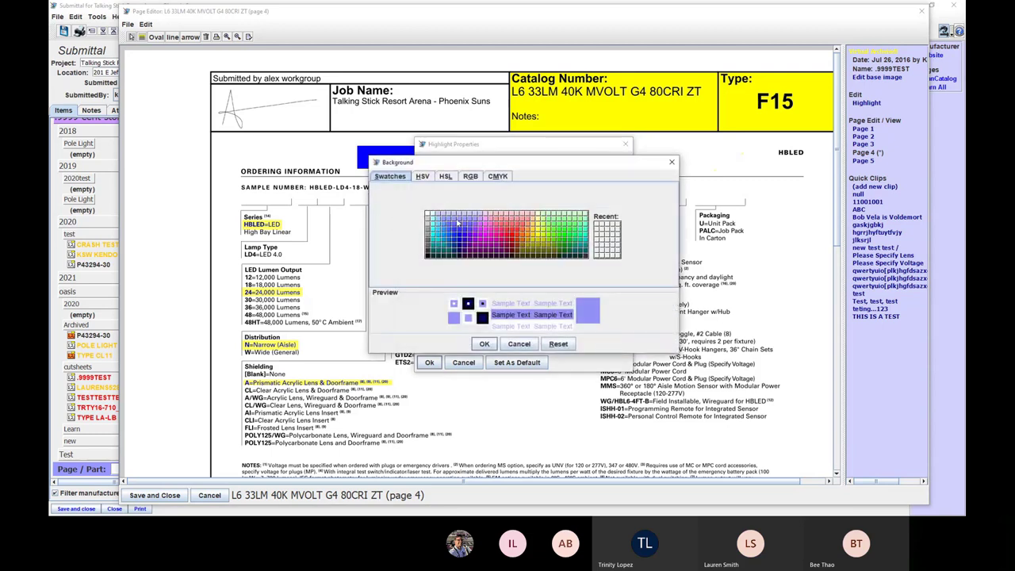
left_click(537, 229)
left_click(483, 345)
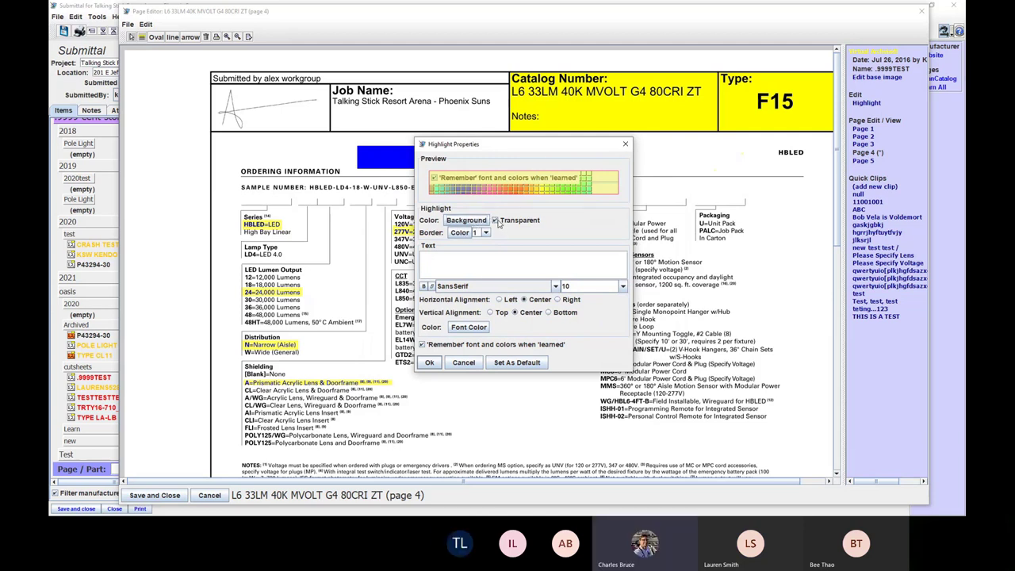
- Remove the highlight border with width 0, set these yellow settings as default, and apply them
left_click(454, 234)
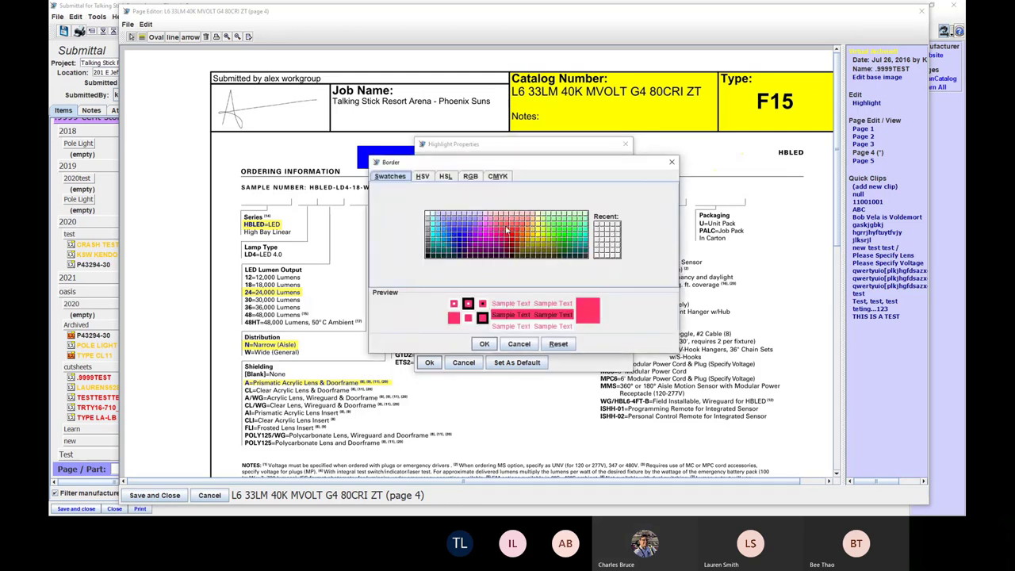
left_click(428, 256)
left_click(484, 344)
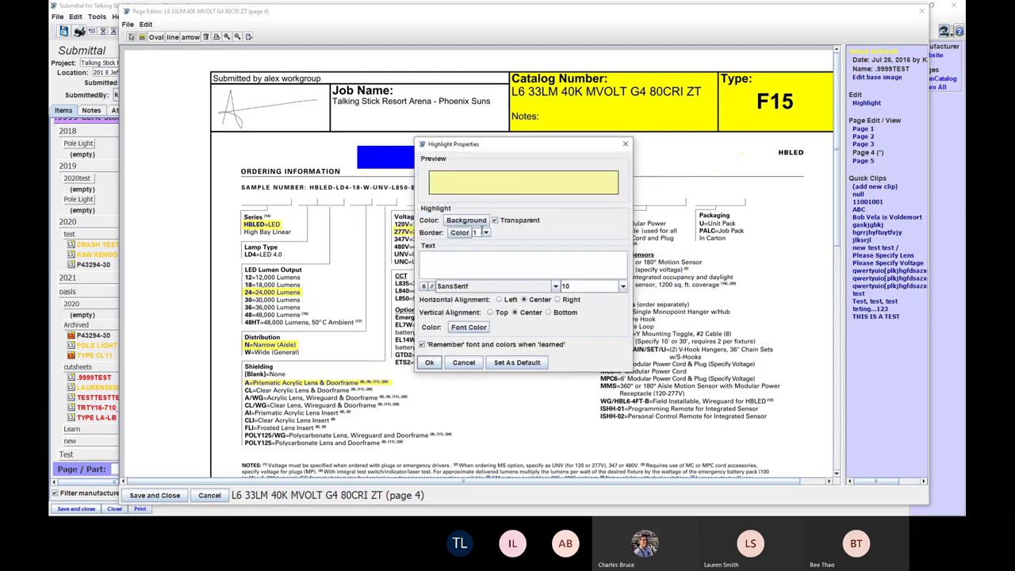
left_click(485, 232)
left_click(483, 249)
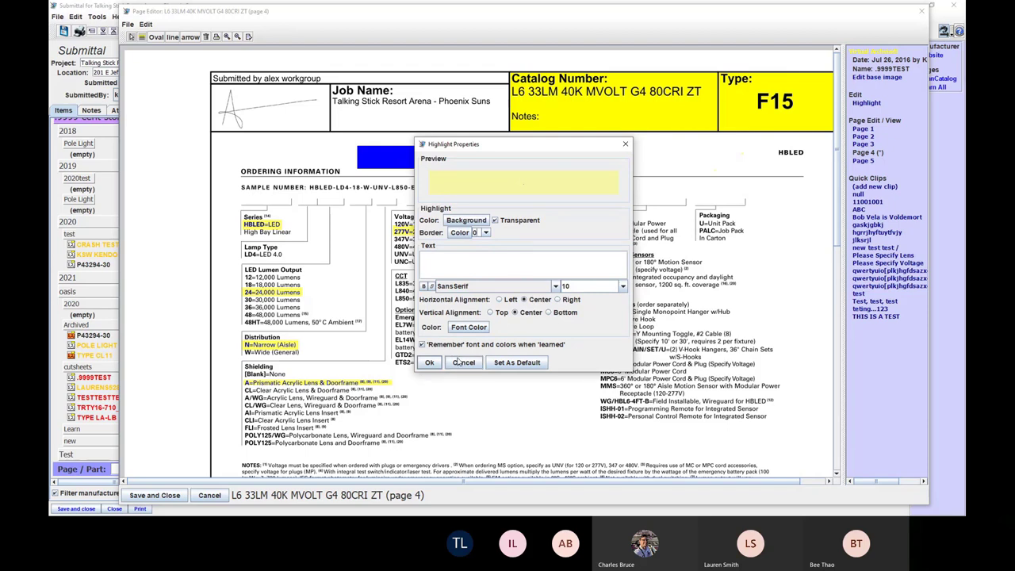
left_click(512, 365)
left_click(429, 362)
left_click(553, 393)
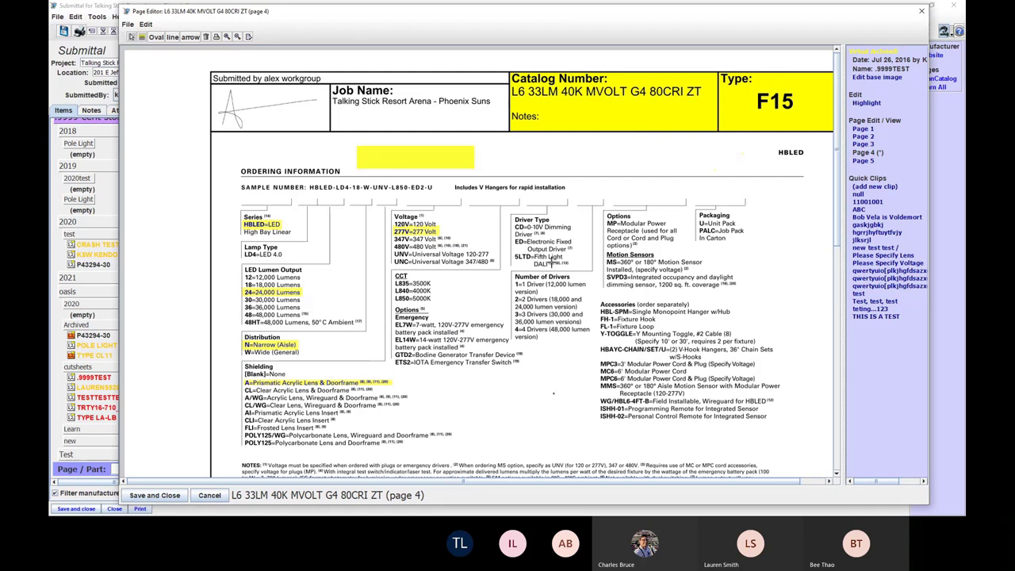
- Highlight CD=0-10V Dimming under Driver Type and save the page back to the item list
left_click_drag(512, 222, 572, 231)
left_click(169, 496)
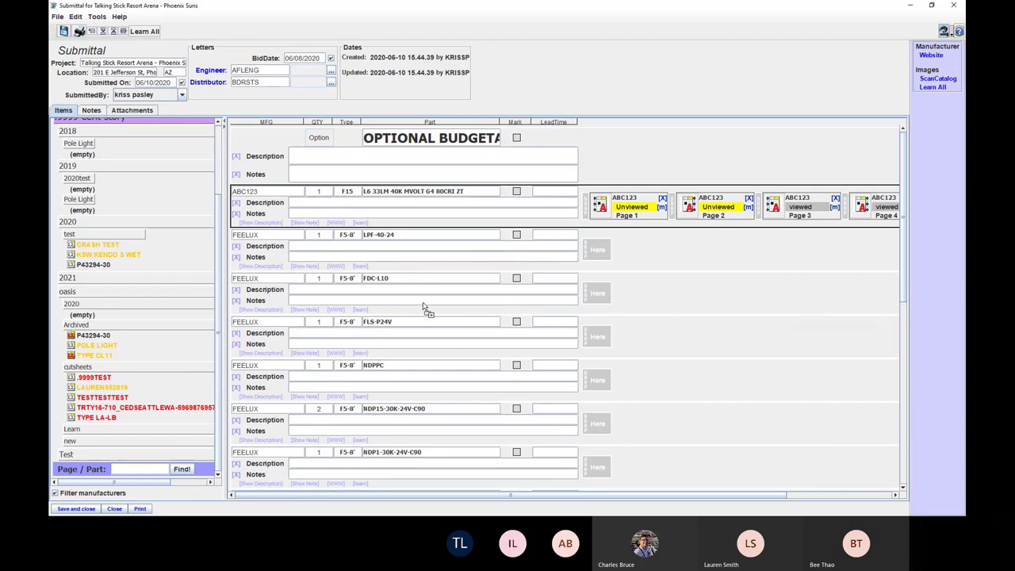
- Add the archived POLE LIGHT cut sheet to ABC123's pages, accepting the old cut sheet warning
scroll(198, 341, "up", 2)
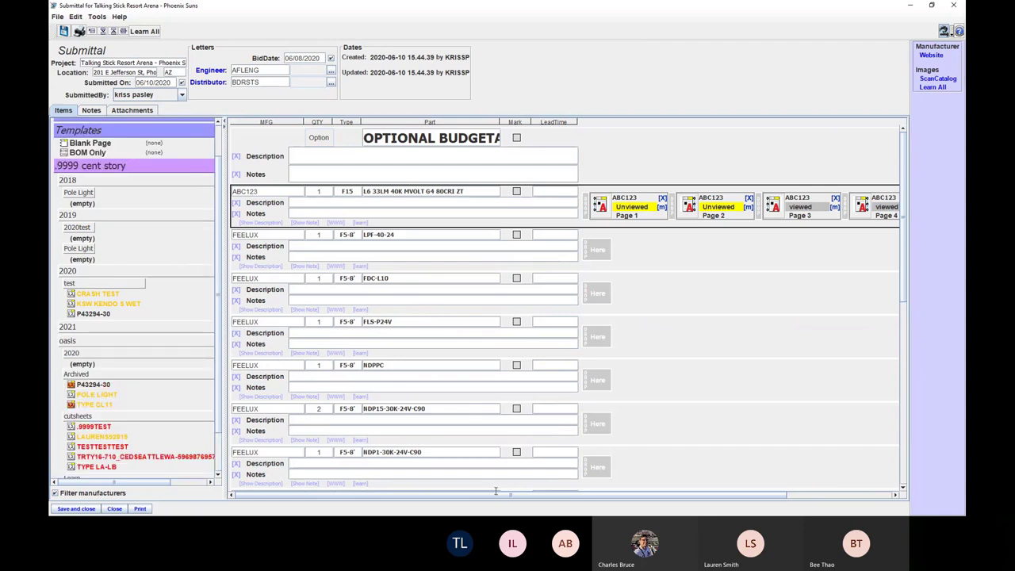
left_click_drag(497, 495, 754, 499)
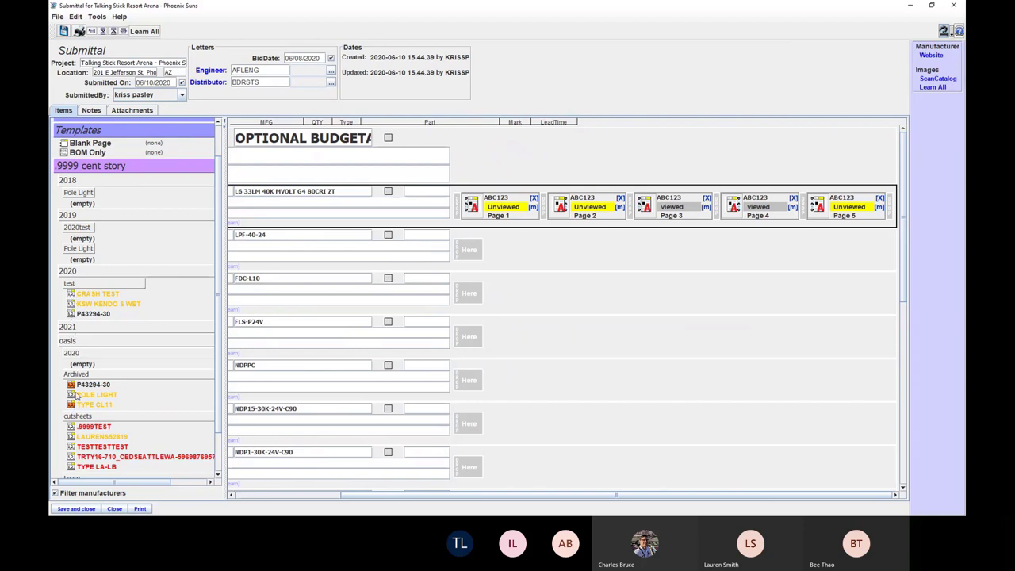
mouse_move(73, 393)
left_mouse_down()
mouse_move(535, 345)
mouse_move(867, 251)
mouse_move(891, 208)
mouse_move(587, 211)
mouse_move(891, 205)
left_mouse_up()
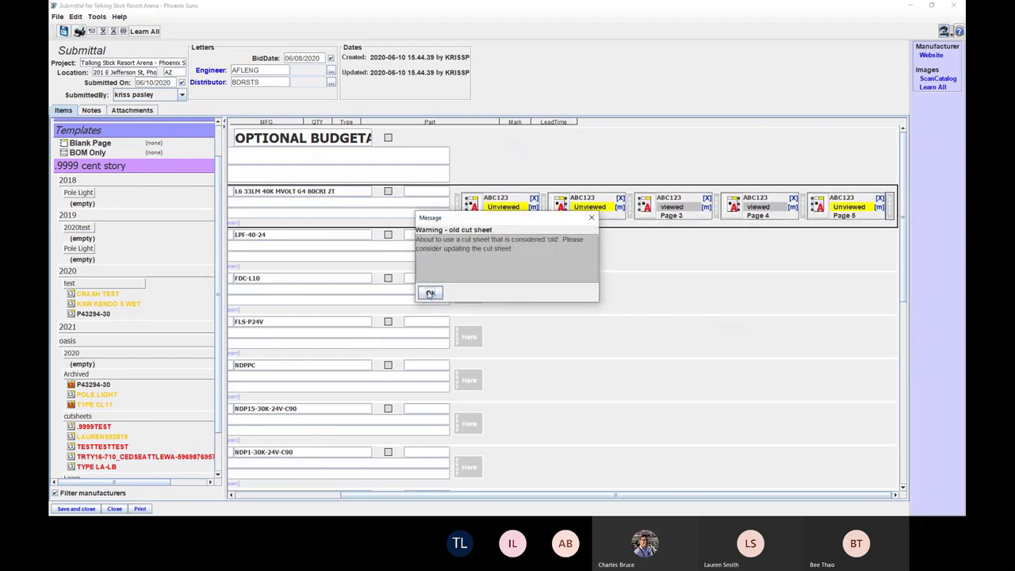
left_click(429, 292)
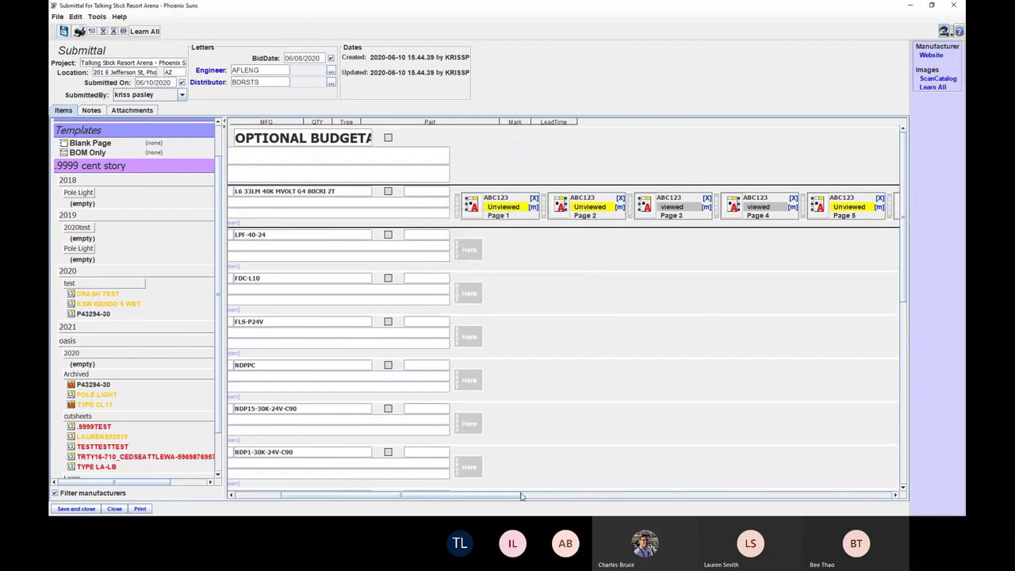
mouse_move(517, 498)
left_mouse_down()
mouse_move(888, 498)
mouse_move(485, 488)
left_mouse_up()
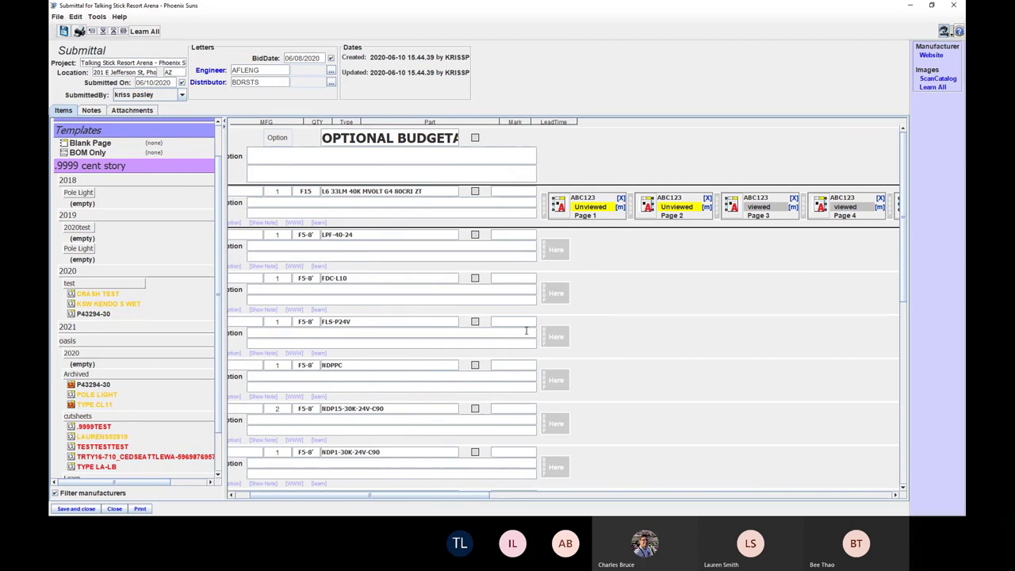
- Learn the highlighted pages for part ABC123 L6 33LM 40K MVOLT G4 80CRI ZT
left_click_drag(476, 498, 403, 497)
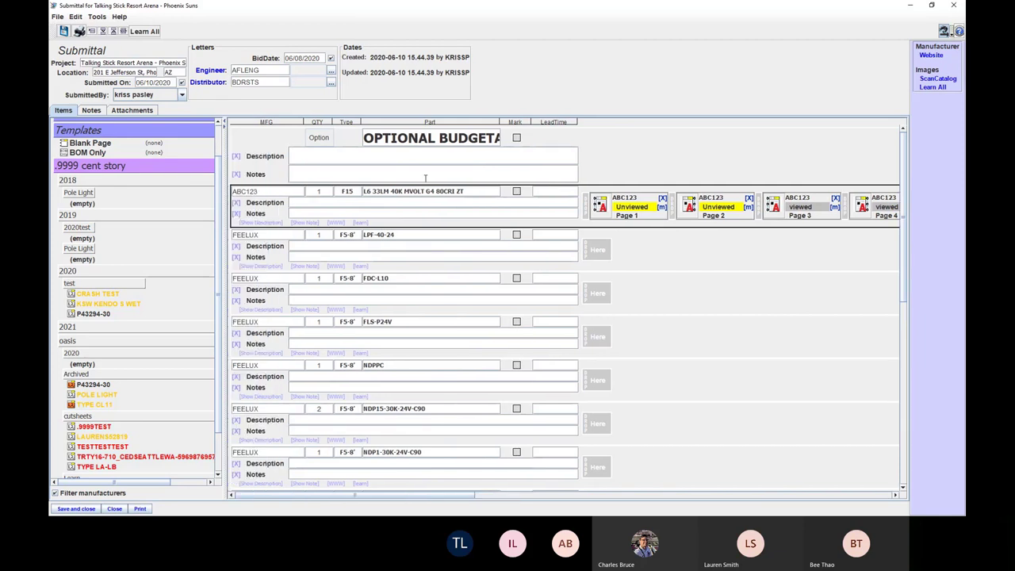
left_click(476, 192)
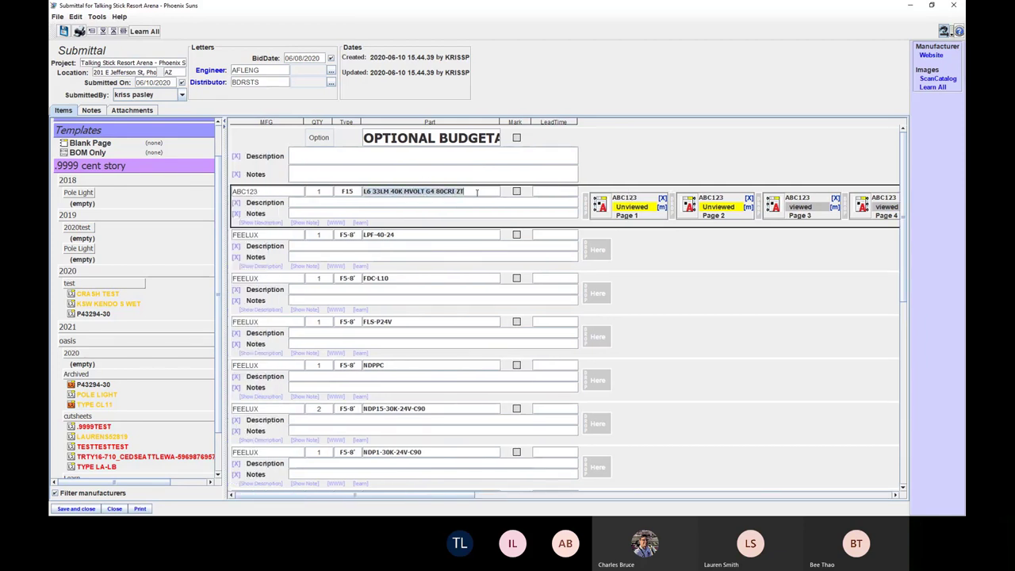
left_click(360, 224)
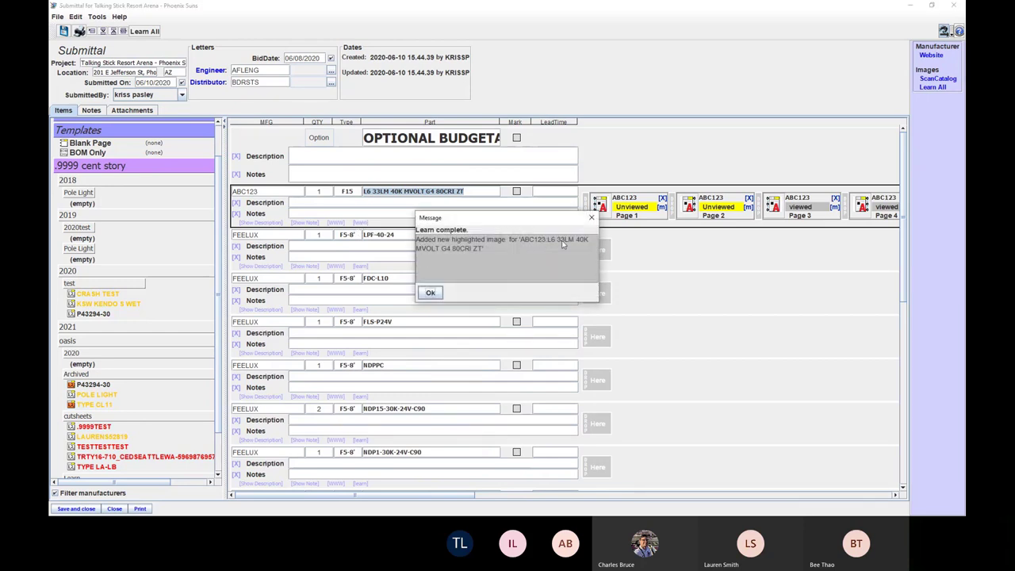
left_click(430, 293)
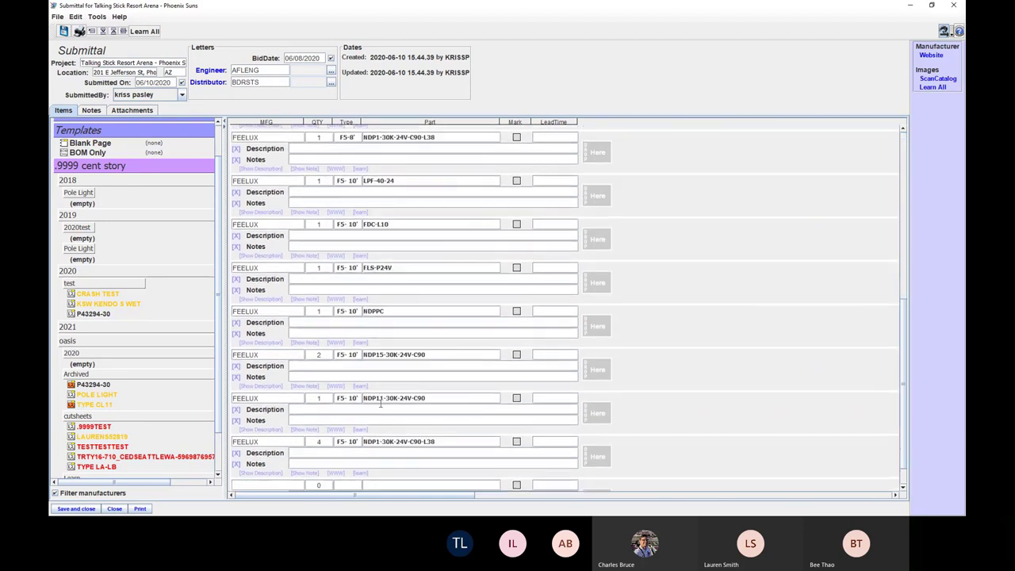
- Start a new item in the empty row with manufacturer ABC123 so its part number fills in
scroll(380, 404, "up", 1)
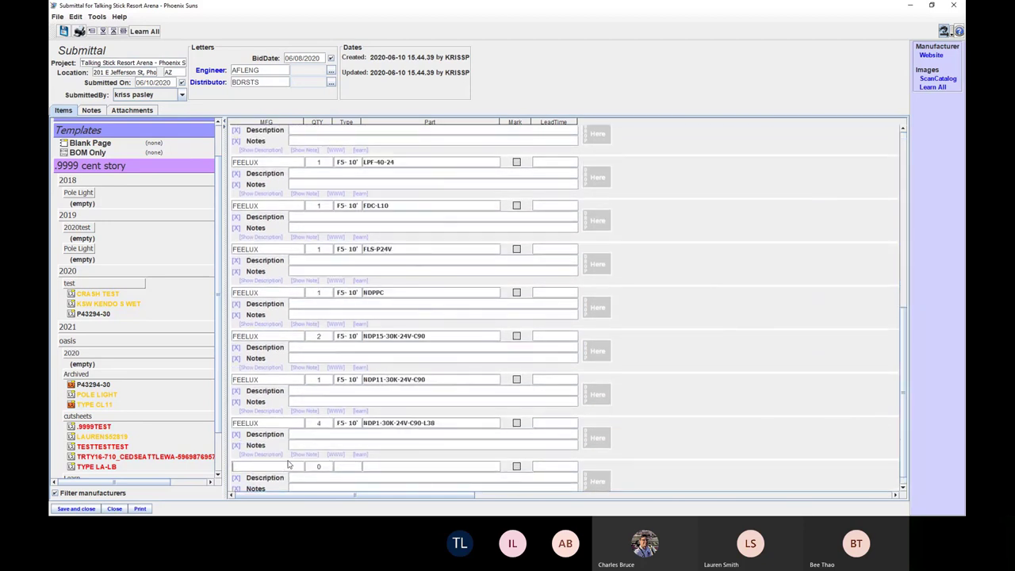
left_click(289, 465)
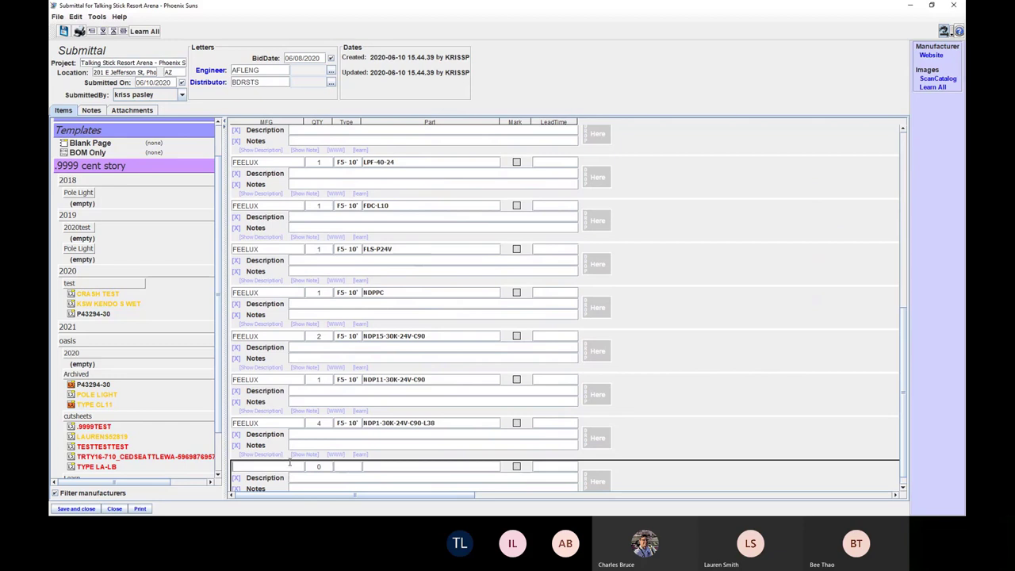
type("99")
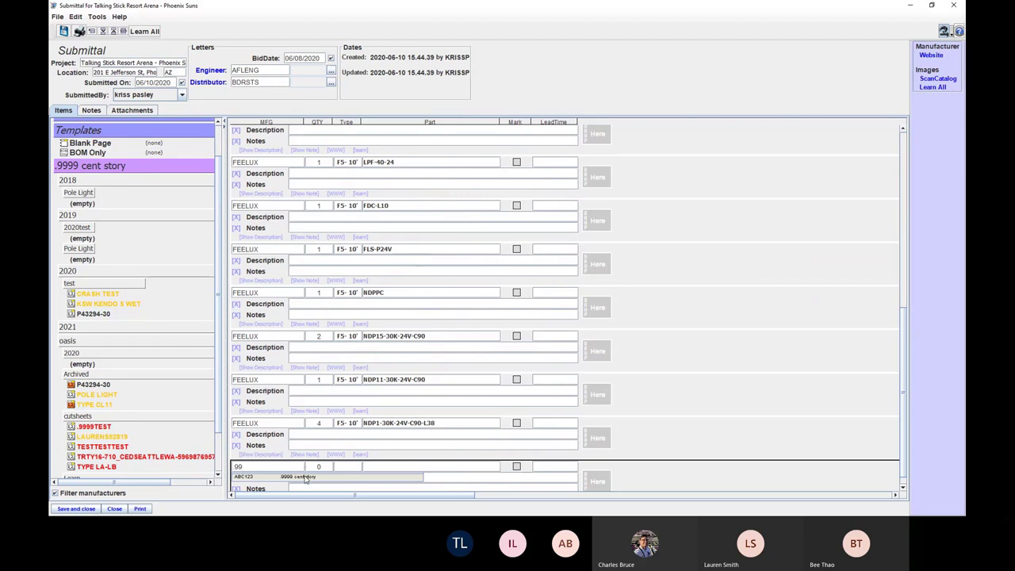
left_click(305, 477)
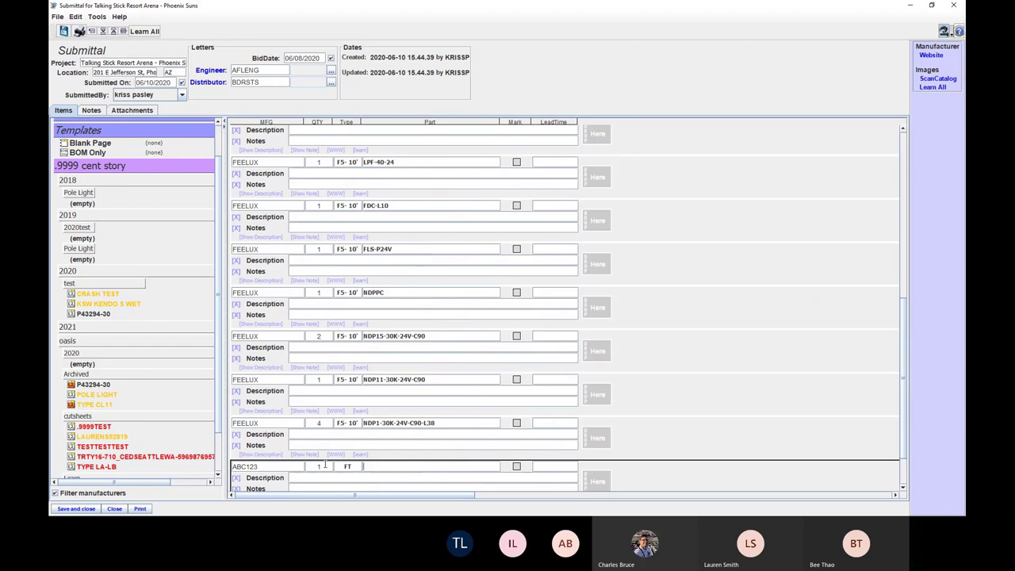
type("L6 33LM 40K MVOLT G4 80CRI ZT")
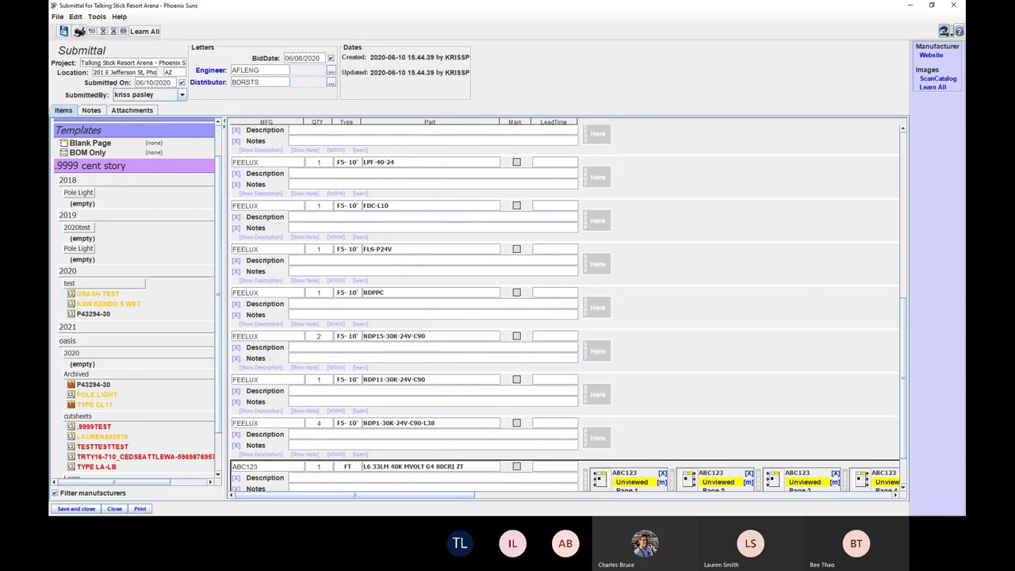
- Change MVOLT to UVOLT so the part reads L6 33LM 40K UVOLT G4 80CRI ZT
scroll(821, 389, "down", 3)
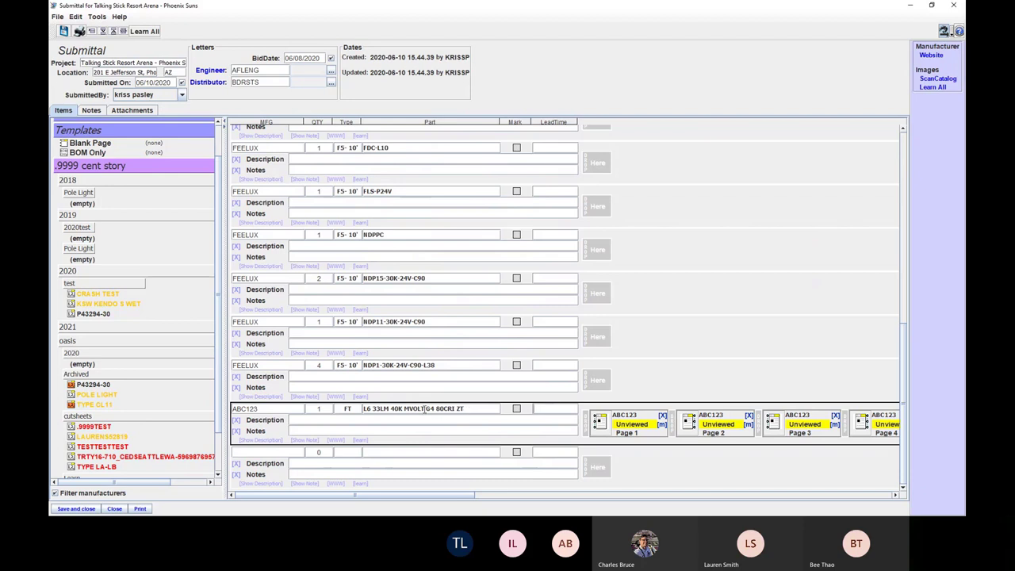
double_click(424, 408)
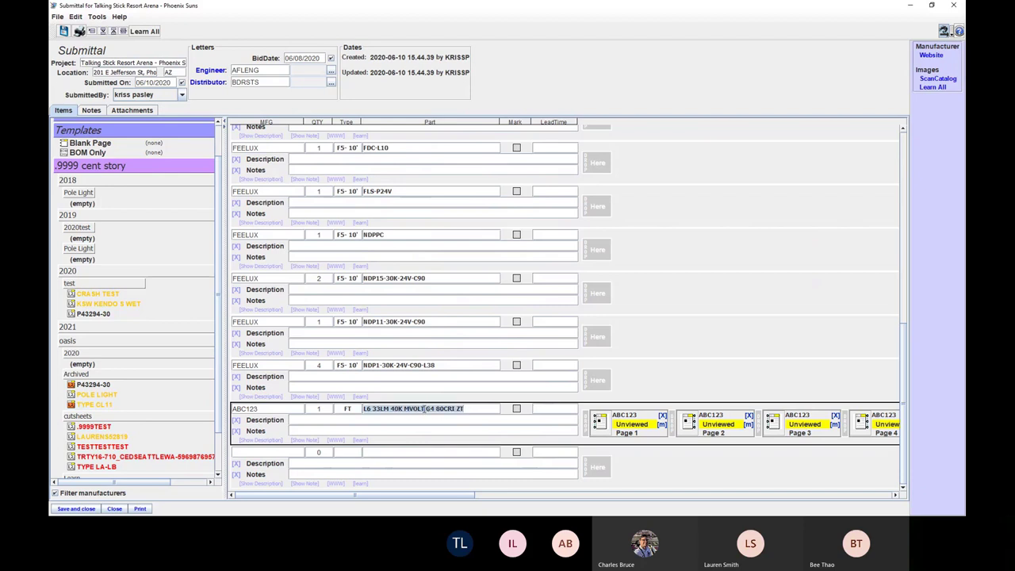
left_click(424, 408)
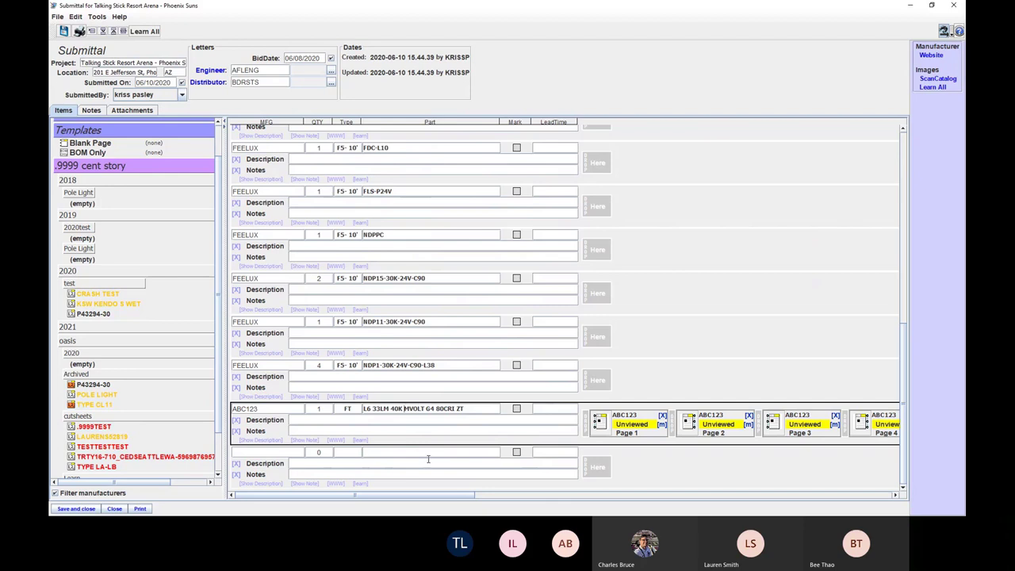
key("Delete")
type("U")
- Open the new item's cut sheet at page 10 and highlight the AL1550LPCGY model row
double_click(687, 423)
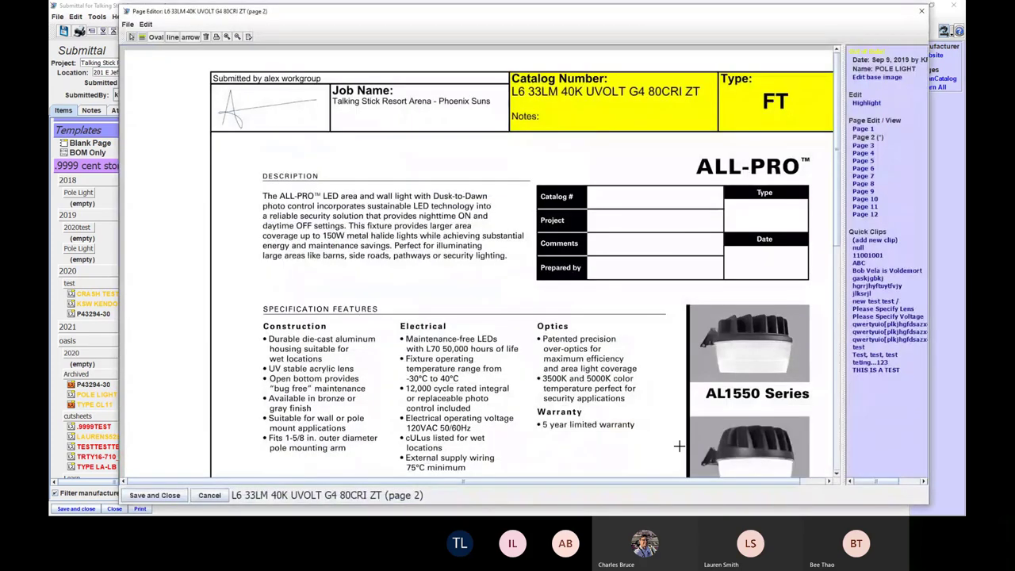
left_click(864, 151)
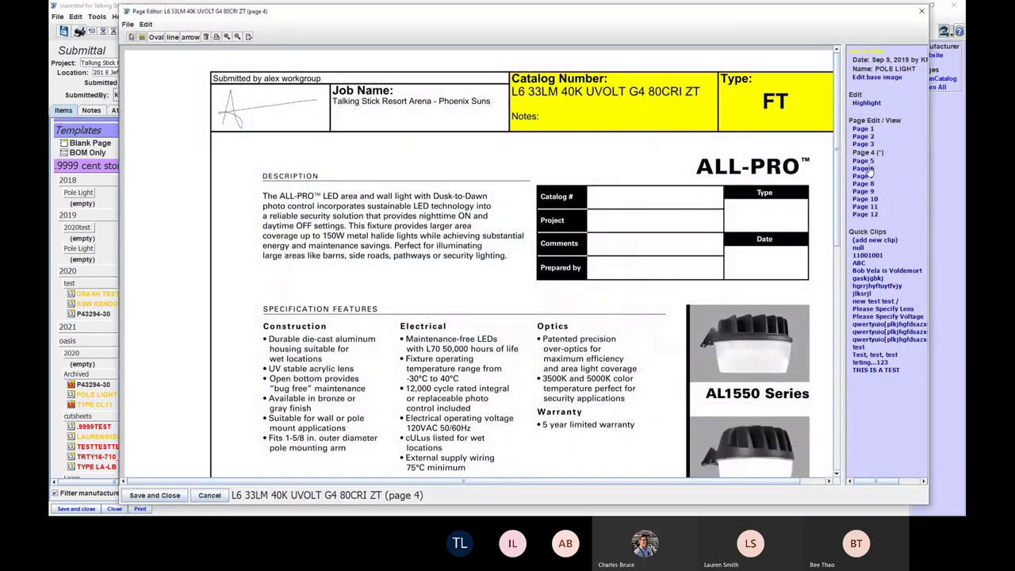
left_click(860, 169)
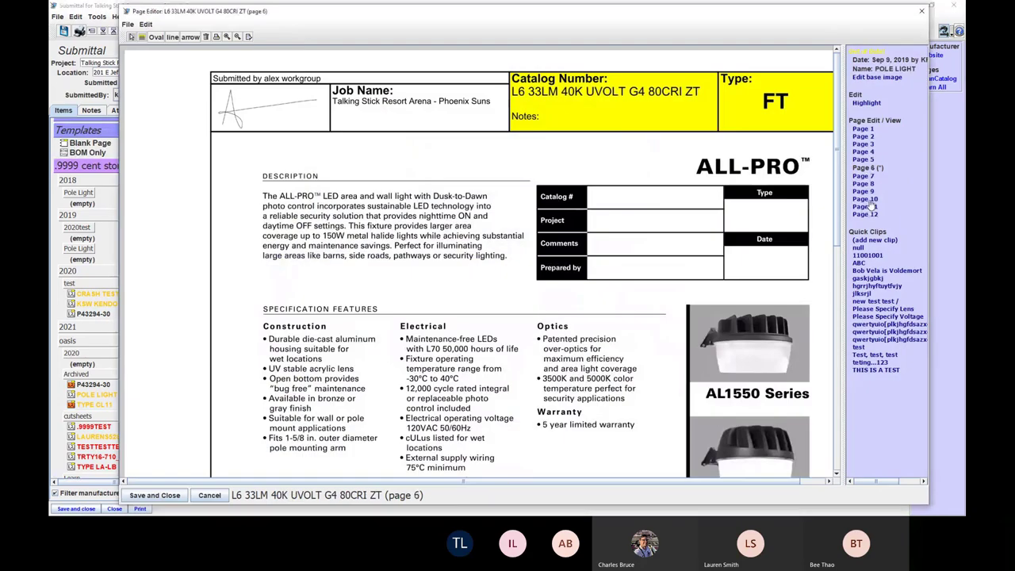
left_click(866, 199)
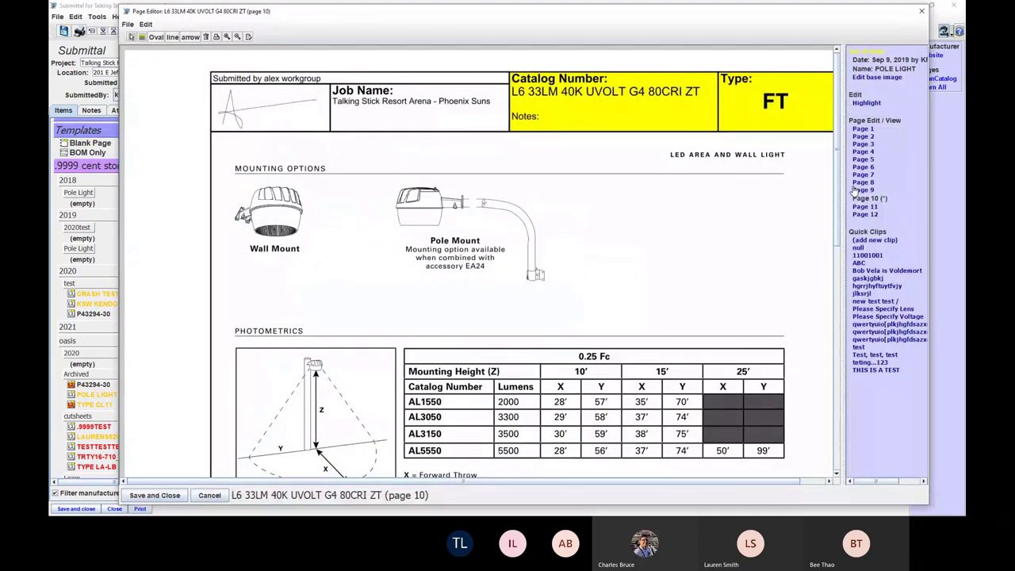
scroll(706, 283, "down", 5)
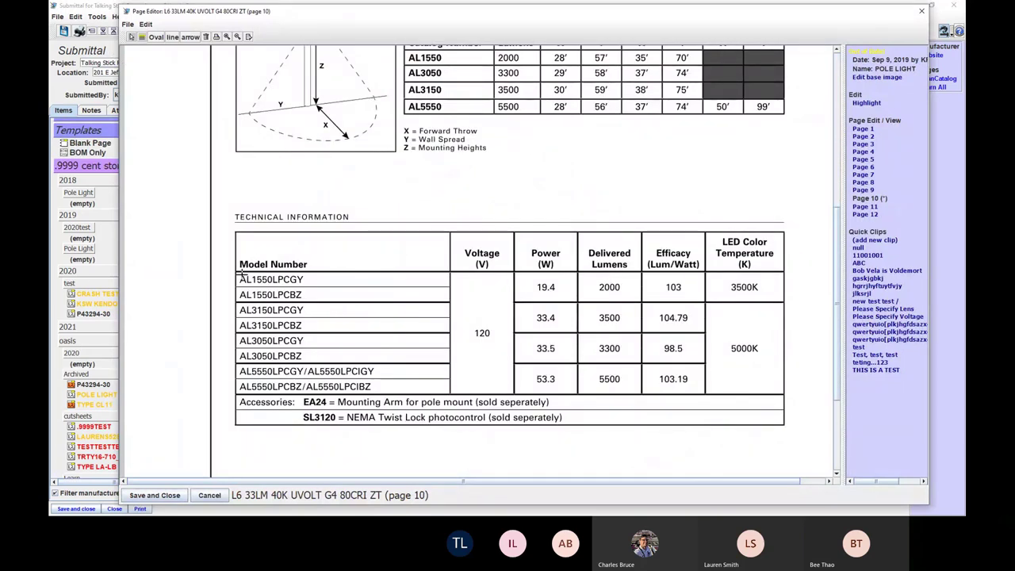
mouse_move(237, 271)
left_mouse_down()
mouse_move(283, 288)
mouse_move(450, 288)
left_mouse_up()
- Save the highlighted page and learn it for the ABC123 item
left_click(155, 495)
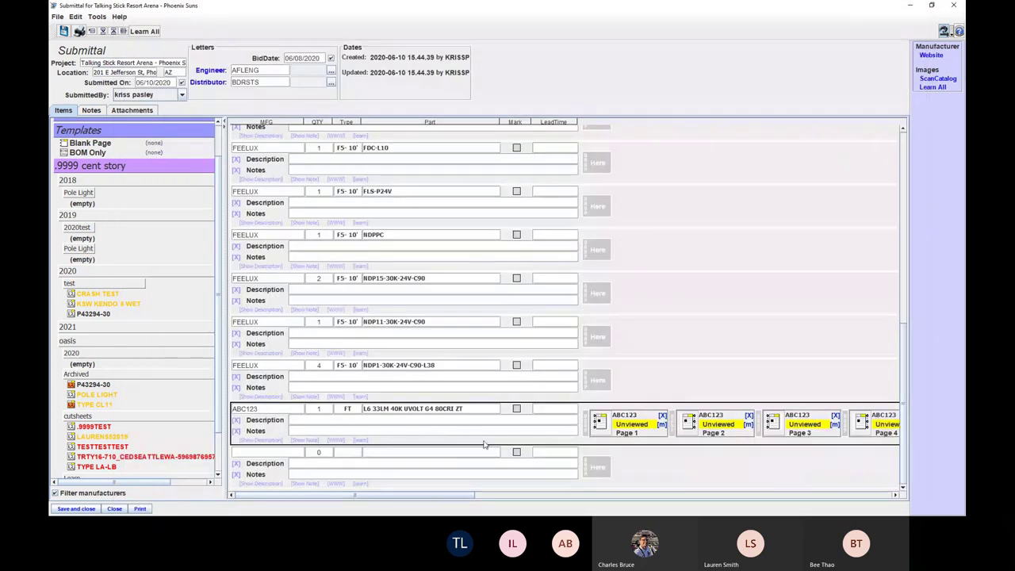
left_click(362, 441)
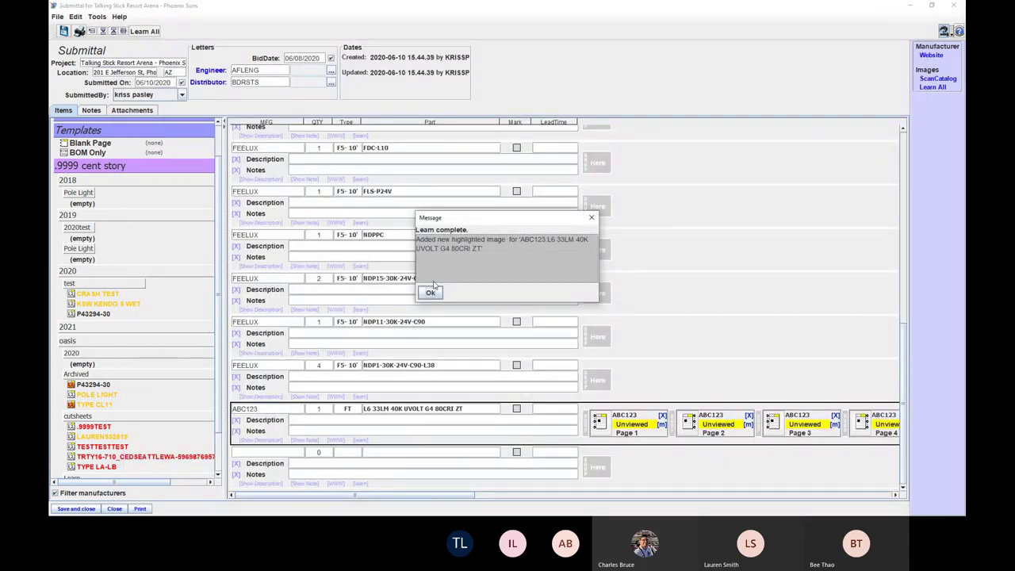
left_click(432, 294)
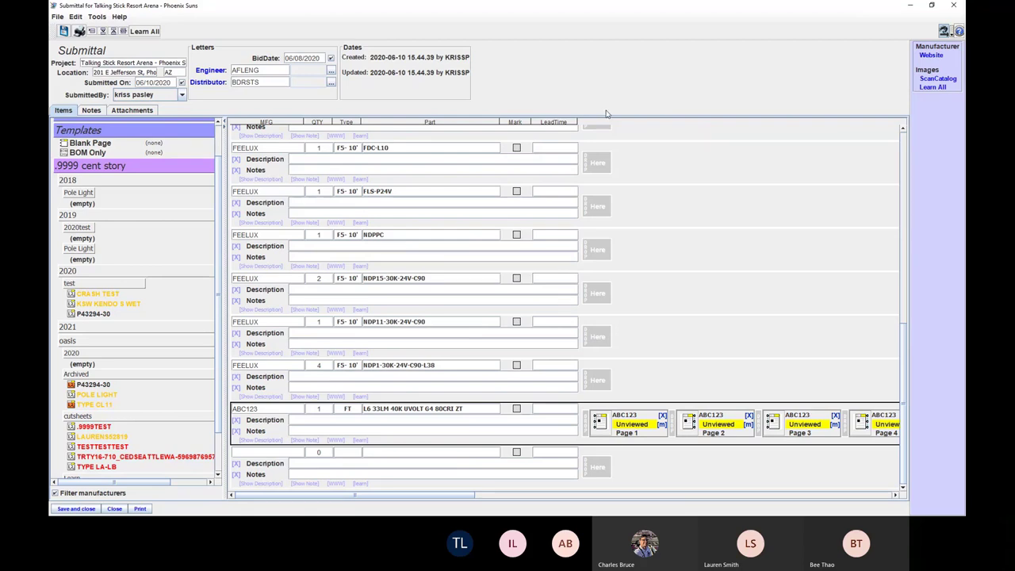
left_click_drag(905, 343, 908, 156)
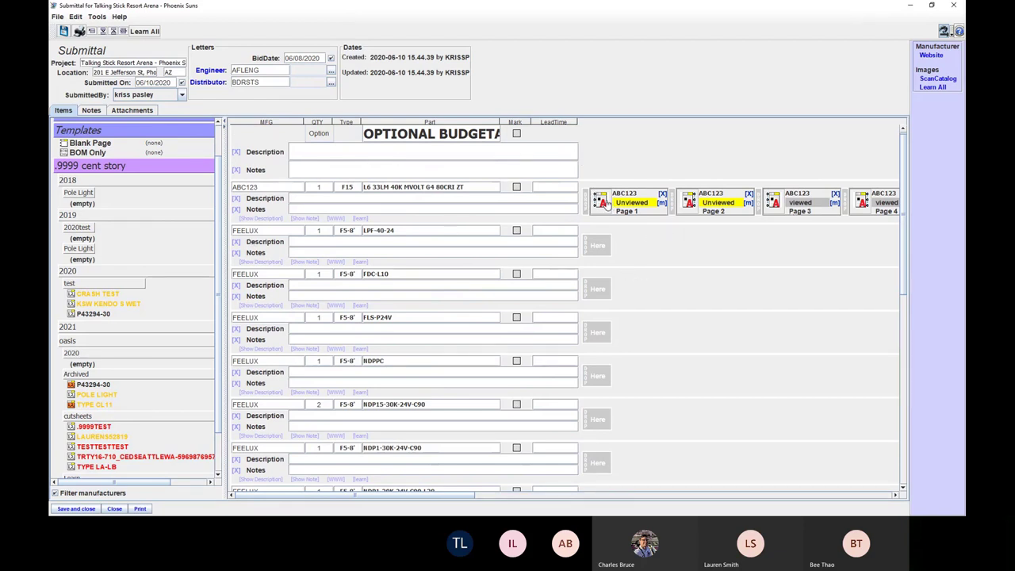
- Copy the ABC123 page 1 cut sheet onto the LPF-40-24, FDC-L10 and NDPPC rows
left_click_drag(598, 202, 606, 255)
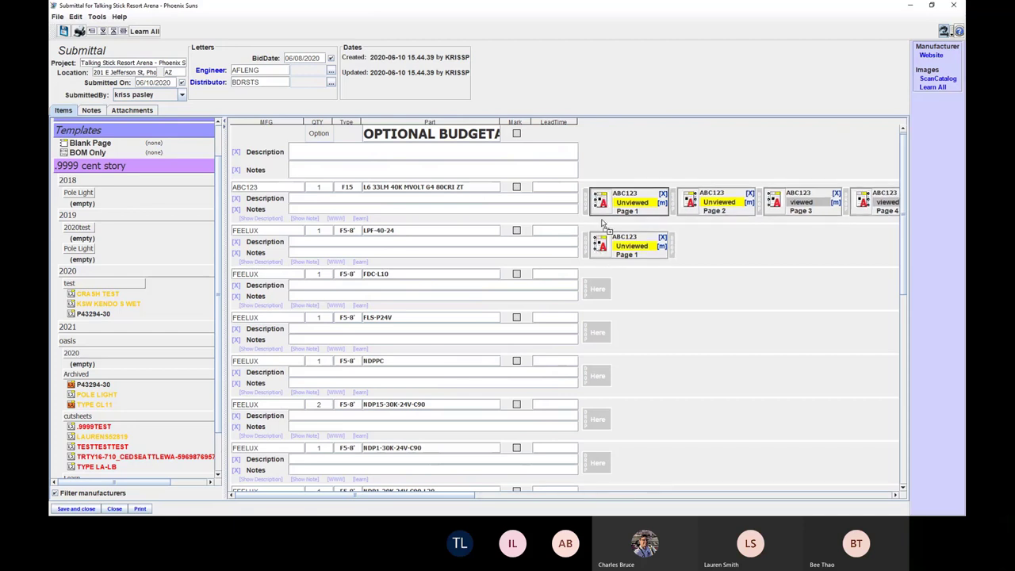
left_click_drag(602, 247, 601, 331)
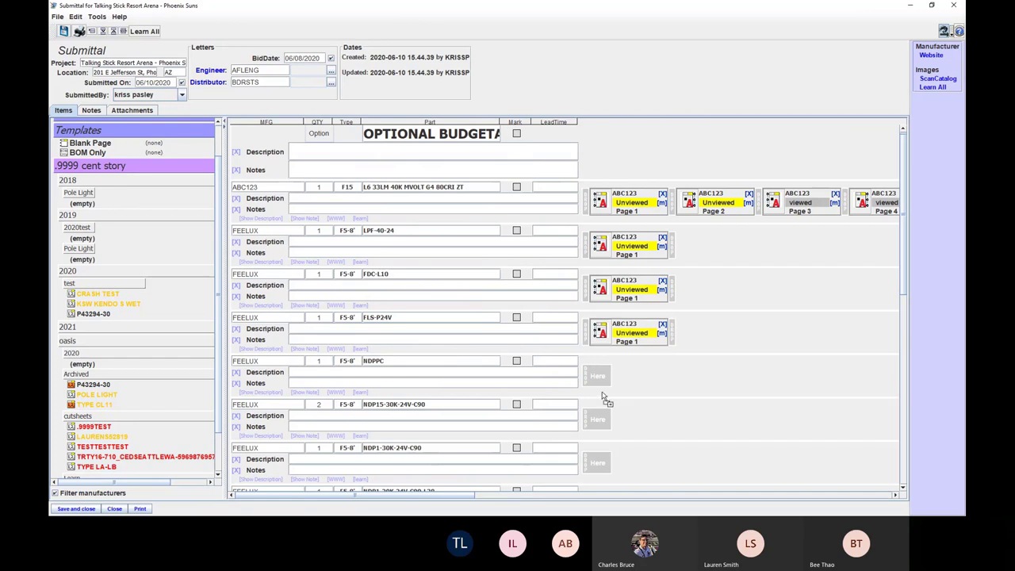
left_click_drag(603, 396, 602, 384)
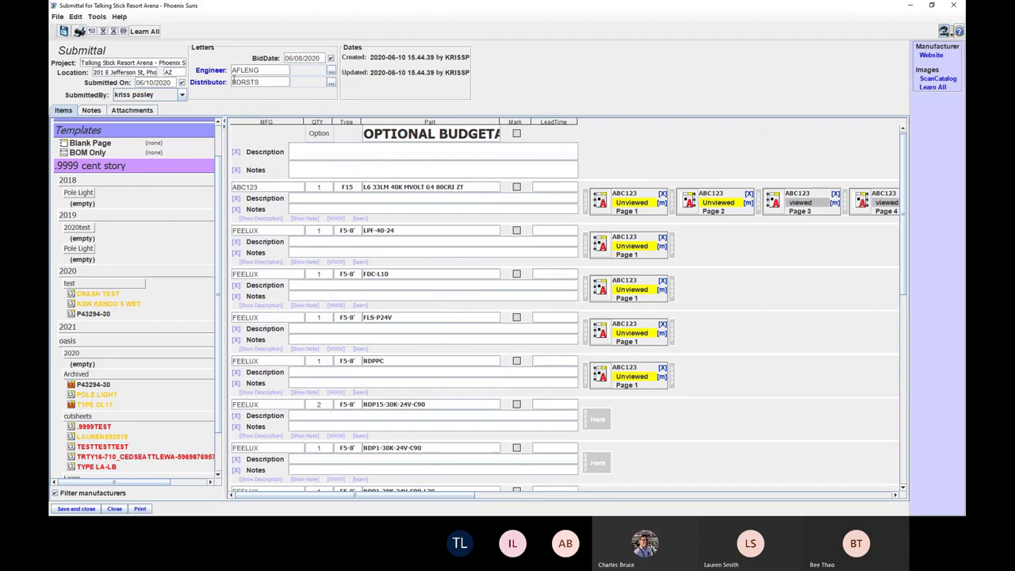
- Switch the first letter's contact role to Architect, browsing Contractor, Electrical Contractor and Landscape Arch contacts without choosing
left_click(222, 73)
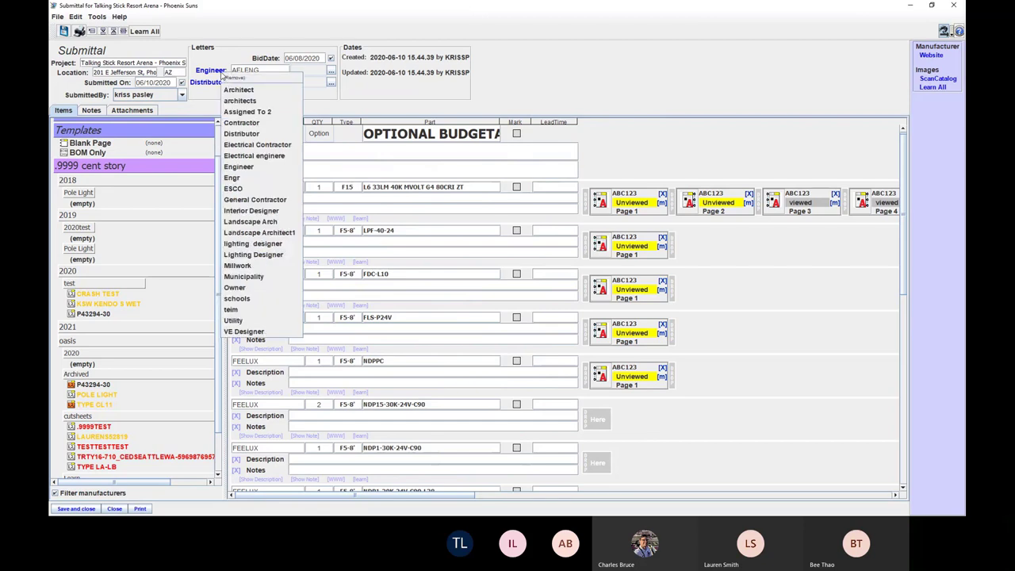
left_click(237, 90)
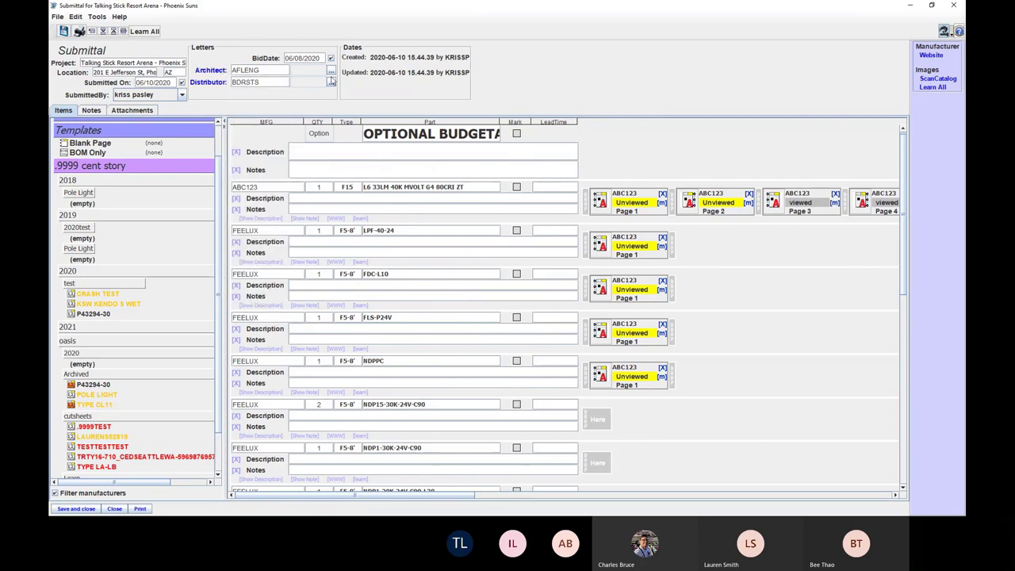
left_click(331, 70)
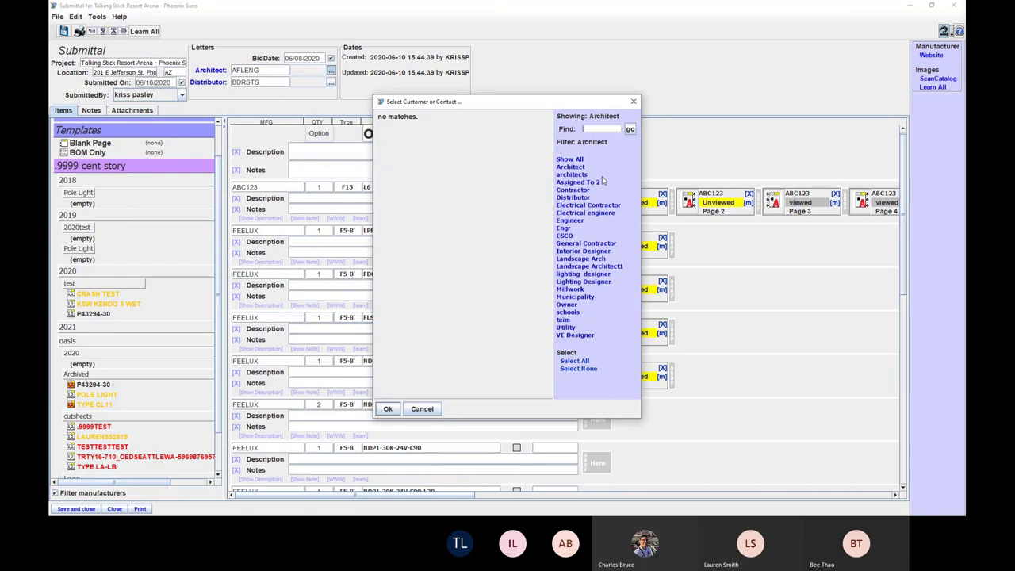
left_click(584, 192)
left_click(568, 206)
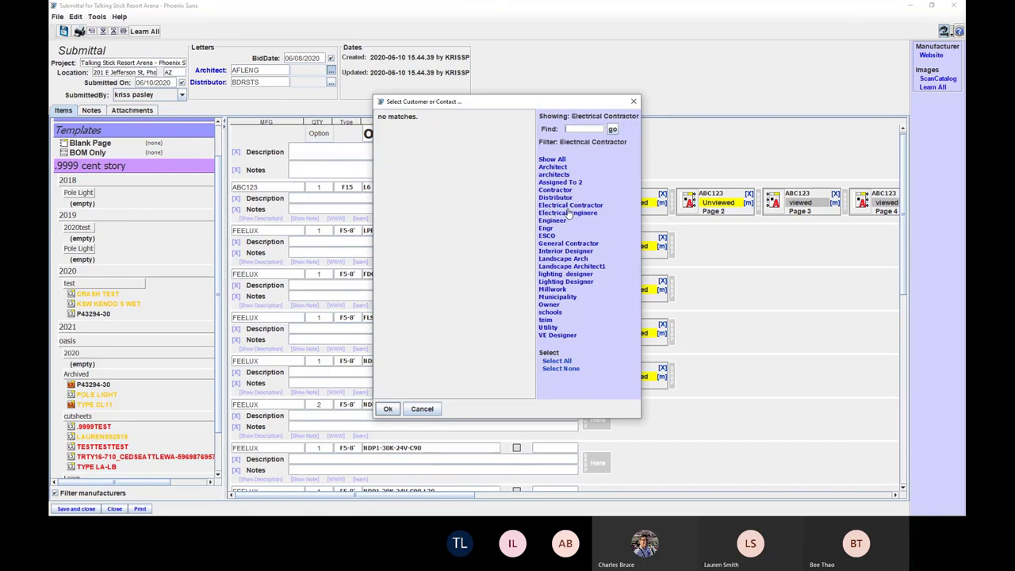
left_click(566, 260)
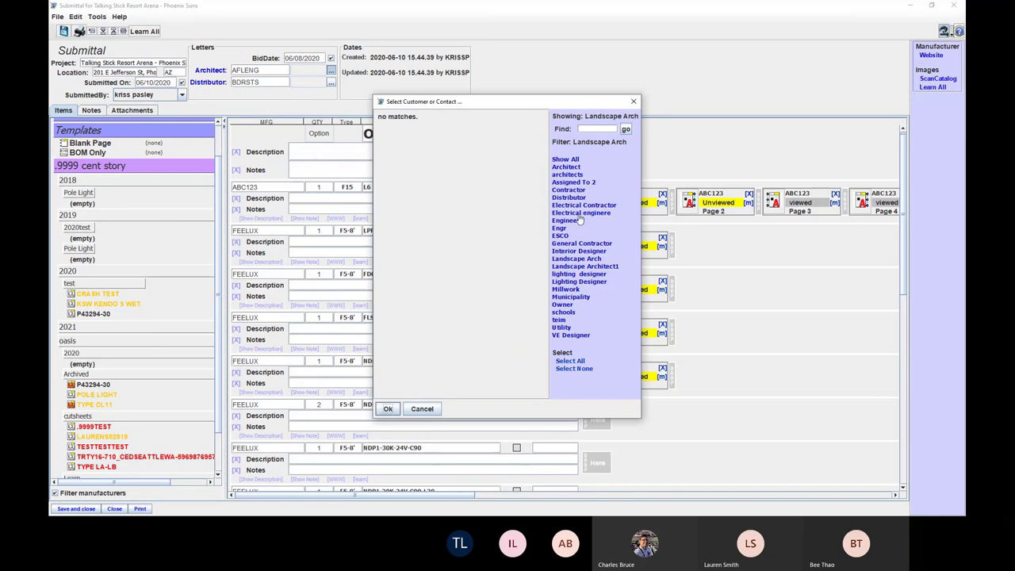
left_click(633, 102)
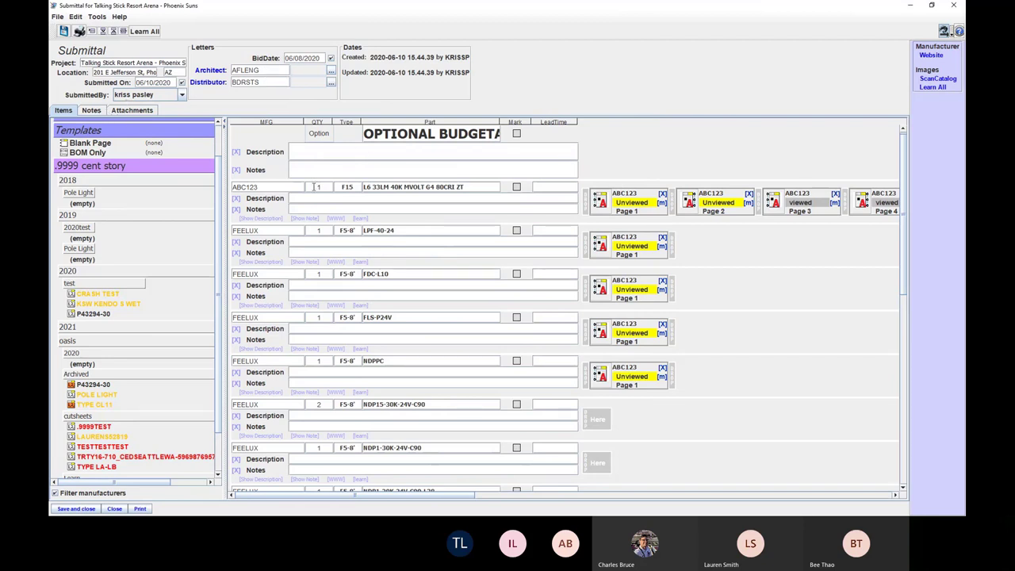
- Look over the OPTIONAL BUDGET and ABC123 rows, then select the LPF-40-24 fixture row
left_click(300, 152)
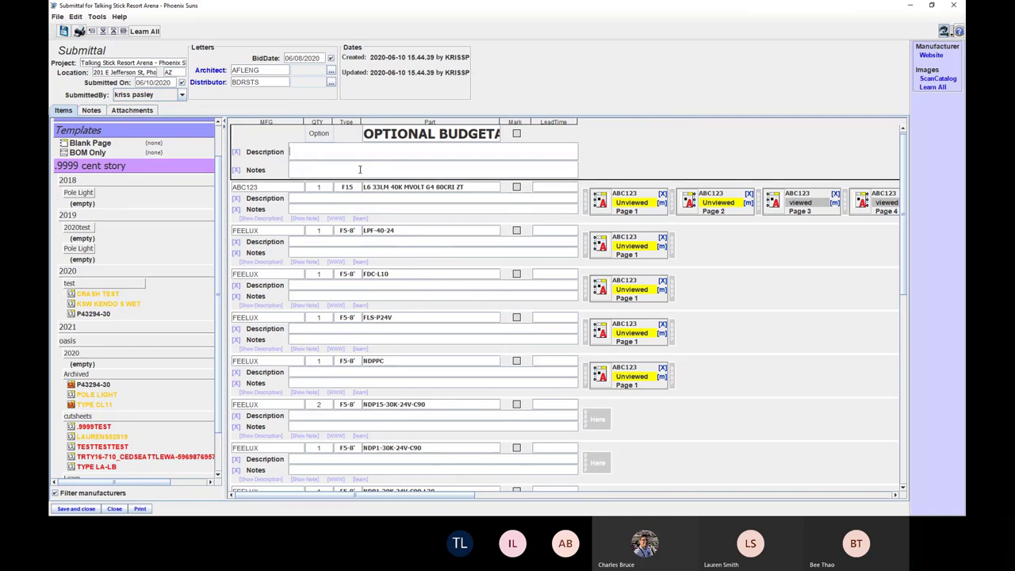
left_click(309, 201)
left_click(400, 136)
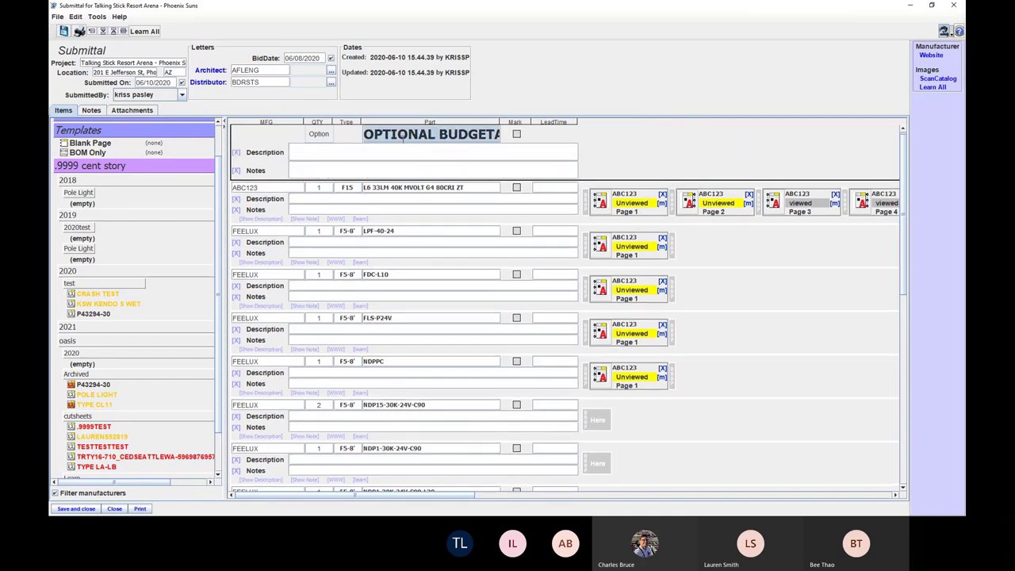
left_click(358, 246)
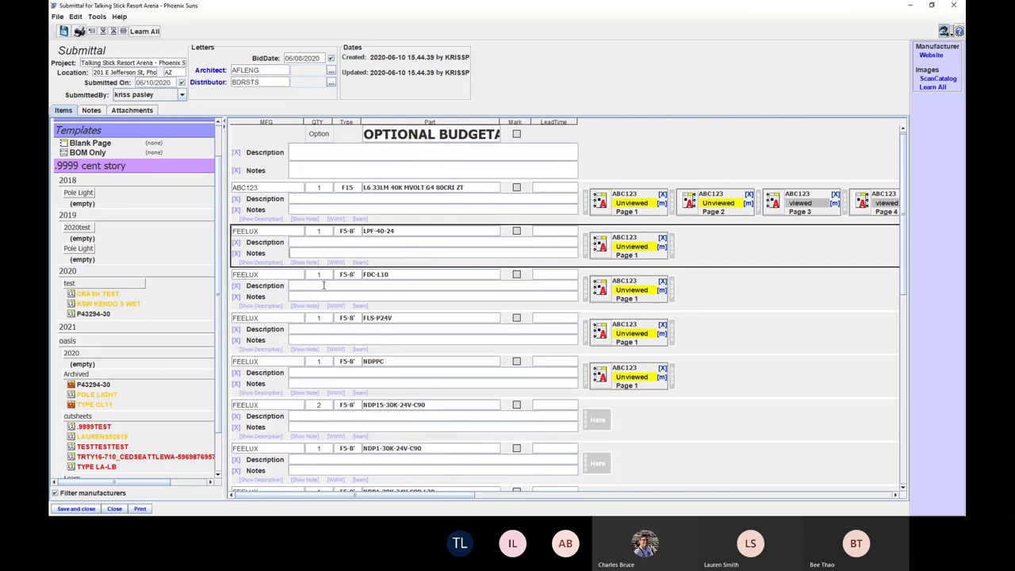
- Hide the LPF-40-24 row's Notes and Description lines and preview its cut sheet page
left_click(306, 262)
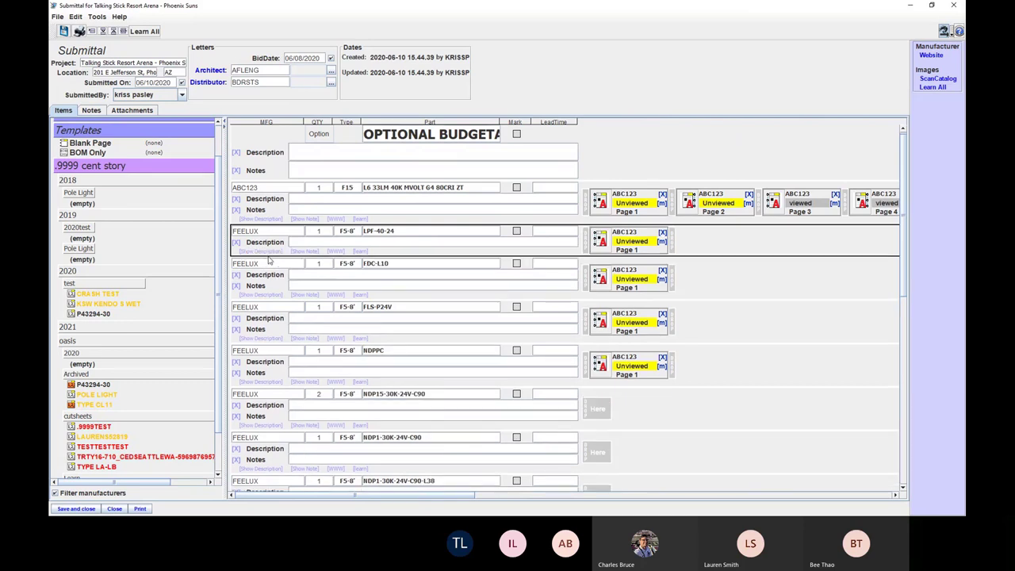
left_click(267, 254)
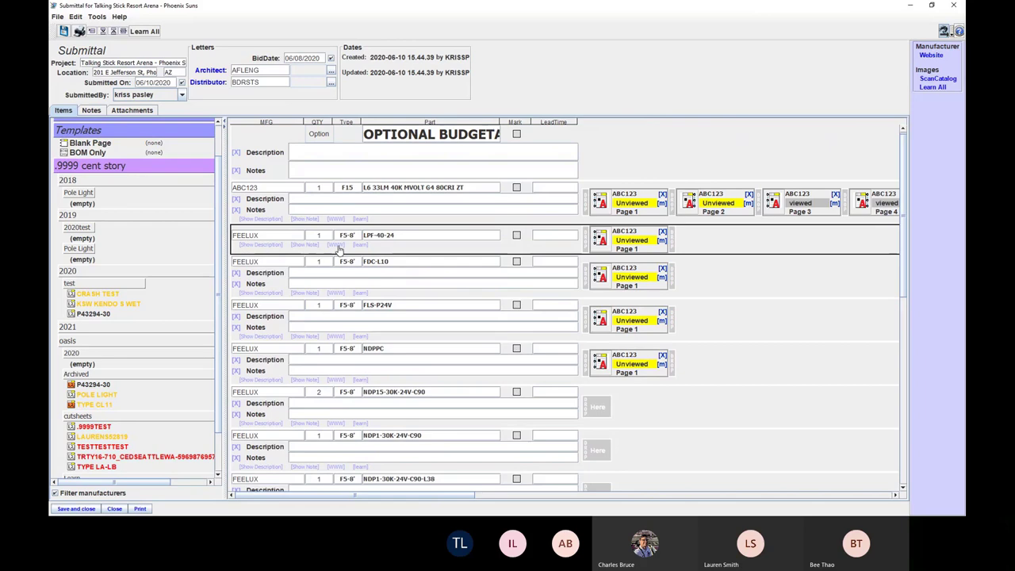
left_click(600, 241)
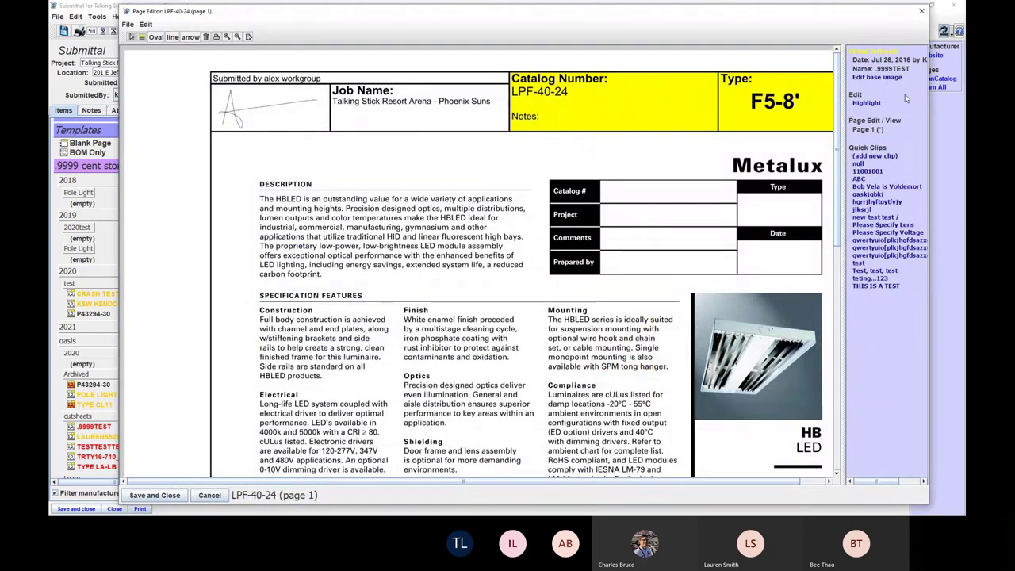
left_click(917, 16)
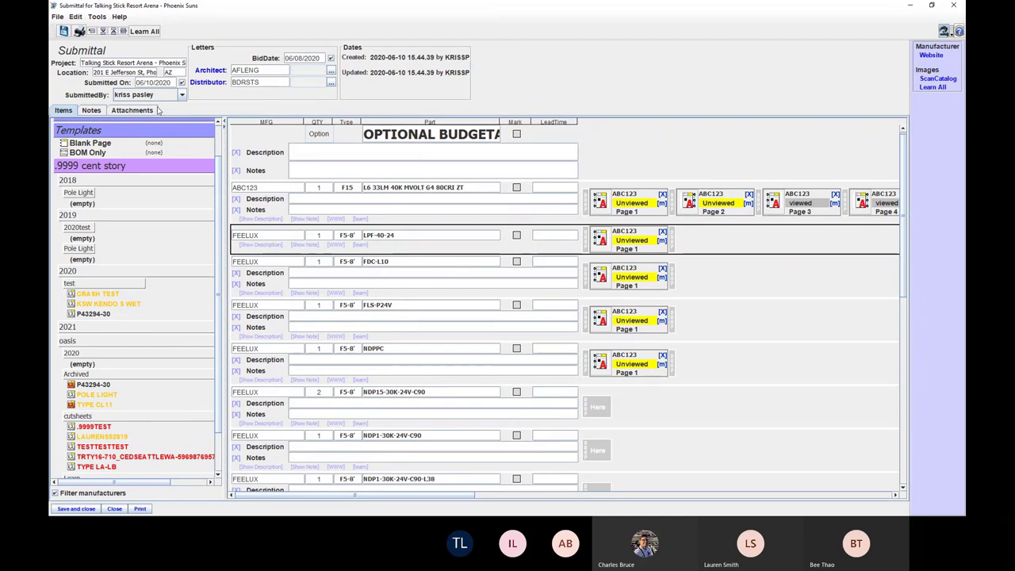
- View the Notes and Attachments tabs, then restore down the submittal window and minimize the bid list
left_click(92, 110)
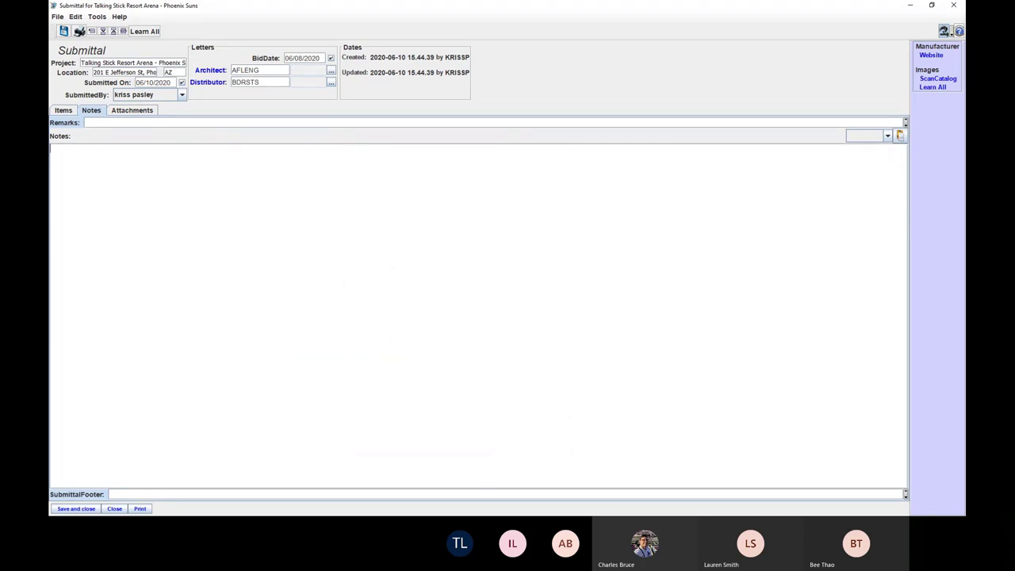
left_click(119, 113)
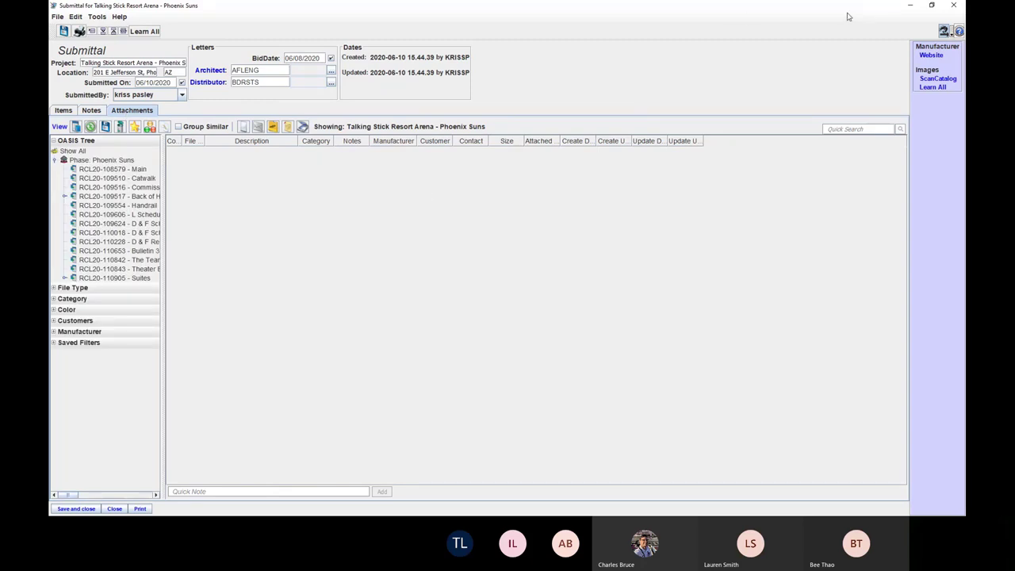
left_click(931, 5)
left_click(909, 6)
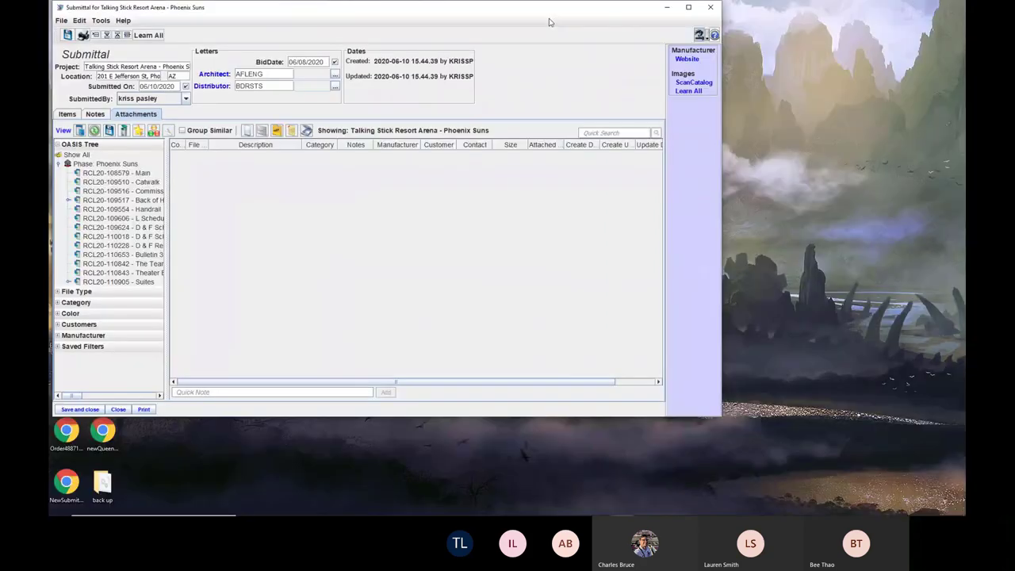
- Attach NewSubmittal.pdf from the desktop to the Talking Stick submittal and confirm its details
left_click_drag(547, 12, 785, 23)
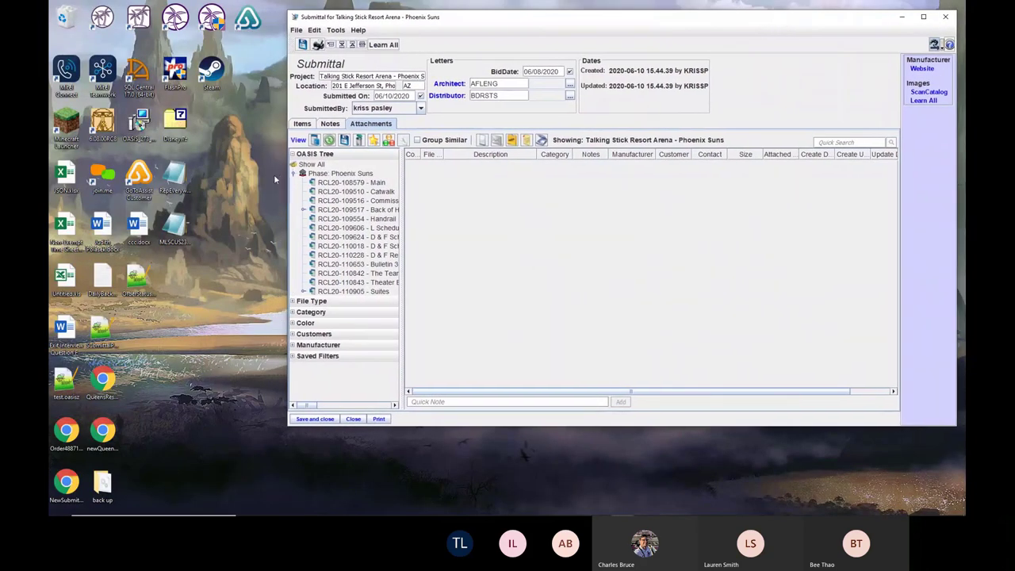
mouse_move(63, 484)
left_mouse_down()
mouse_move(351, 482)
mouse_move(527, 321)
mouse_move(515, 283)
left_mouse_up()
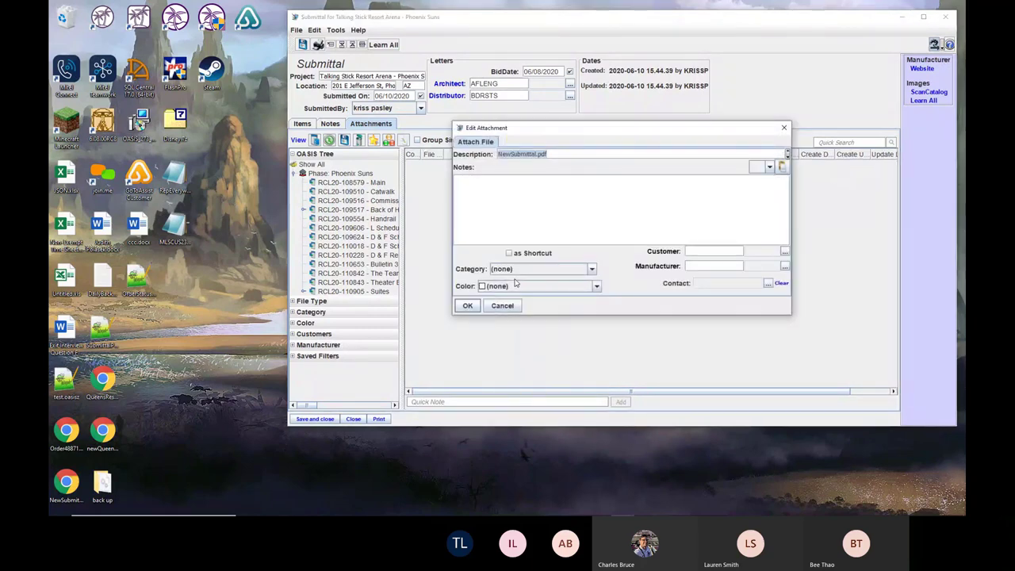
left_click(467, 306)
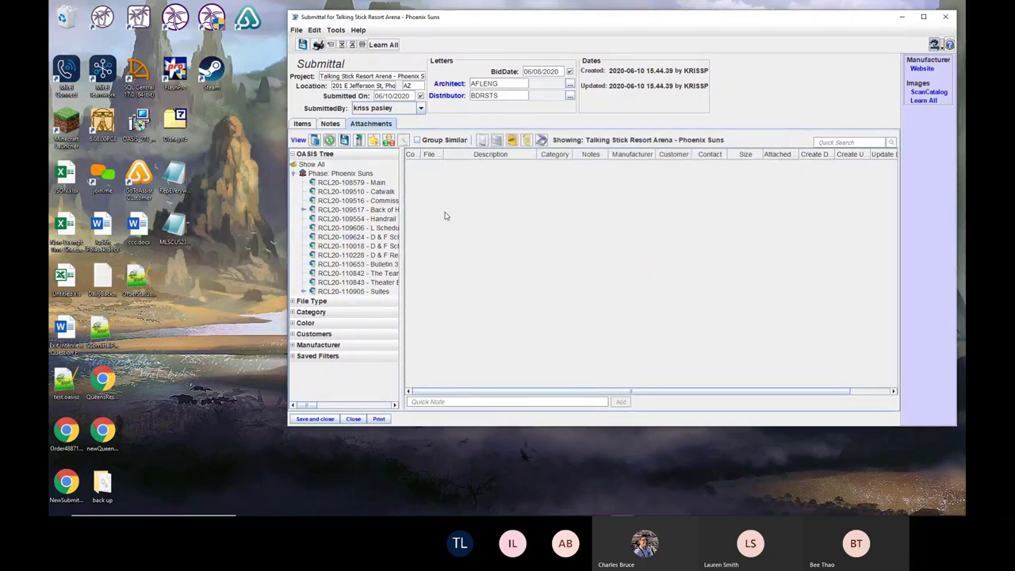
- Show NewSubmittal.pdf under Attachments > Submittal Attachments in the items sidebar, with the window maximized
left_click(308, 125)
scroll(320, 188, "up", 1)
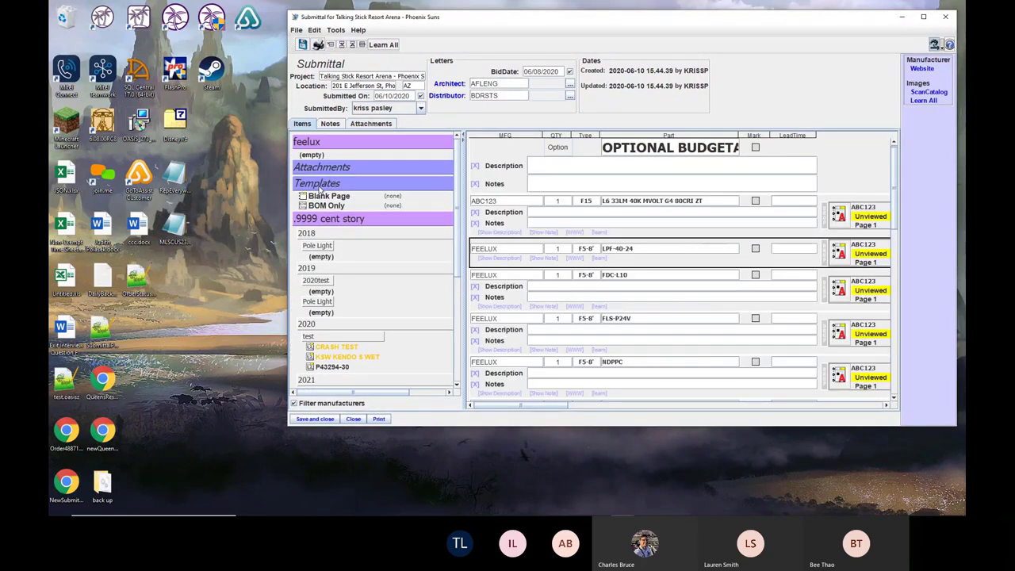
left_click(323, 168)
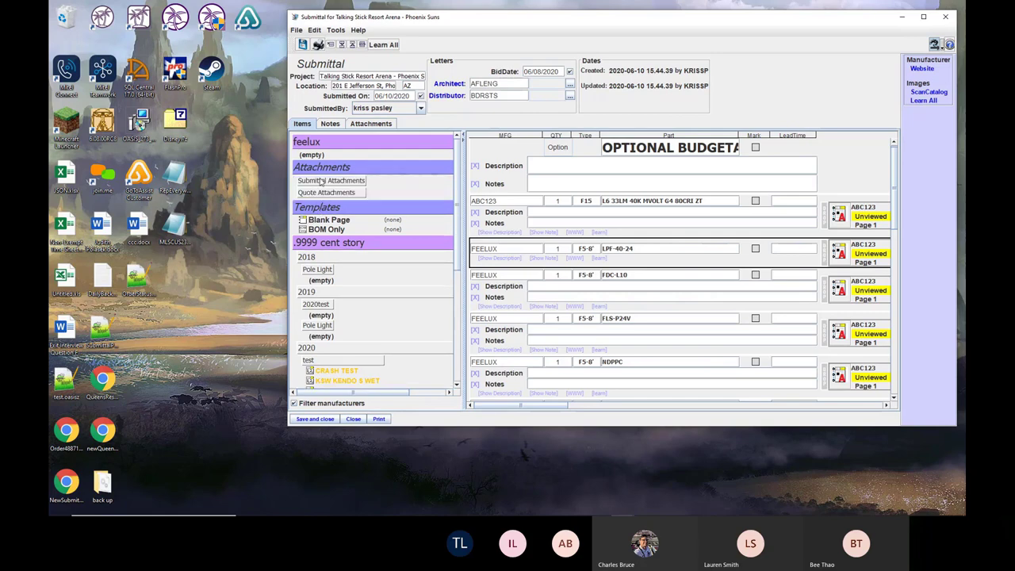
left_click(321, 182)
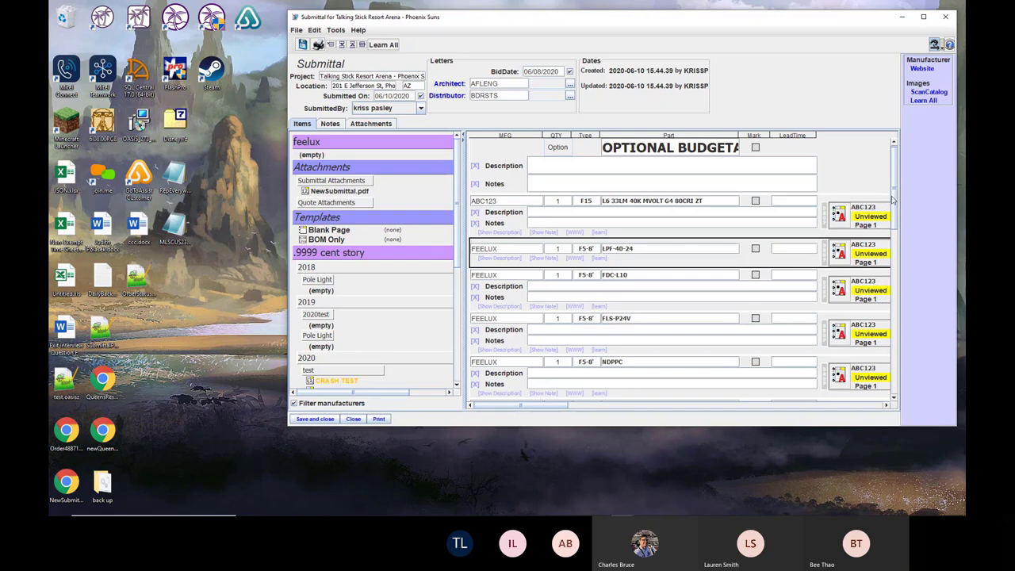
left_click(924, 17)
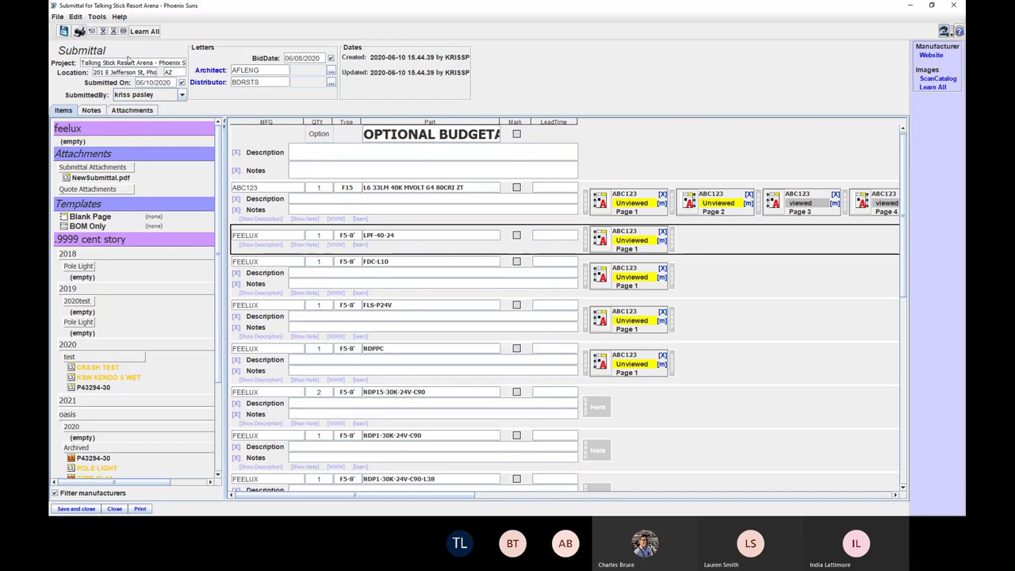
- Open the submittal print options, keep cutsheet pages included, and move the dialog right
left_click(80, 31)
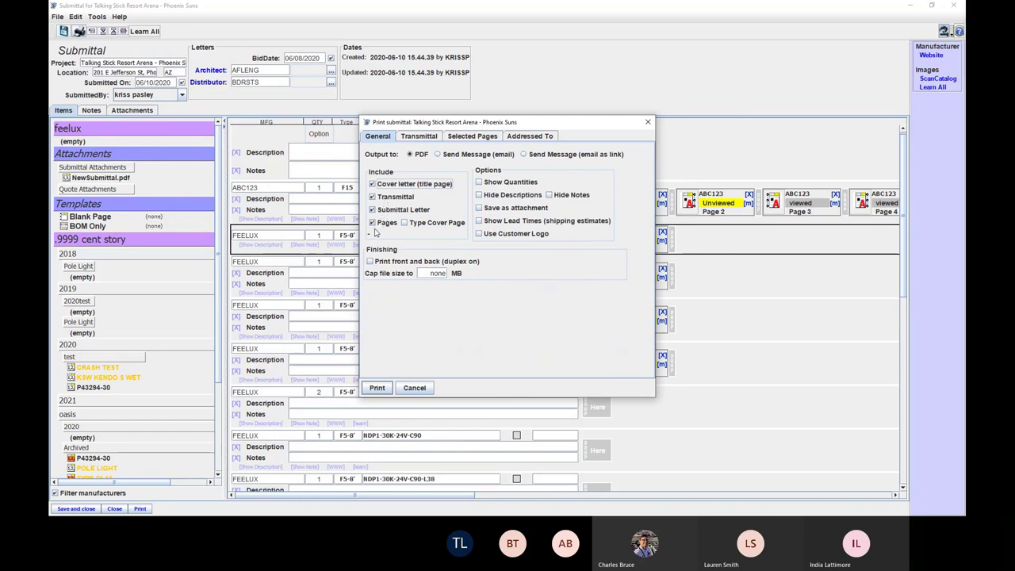
left_click(378, 225)
left_click(375, 223)
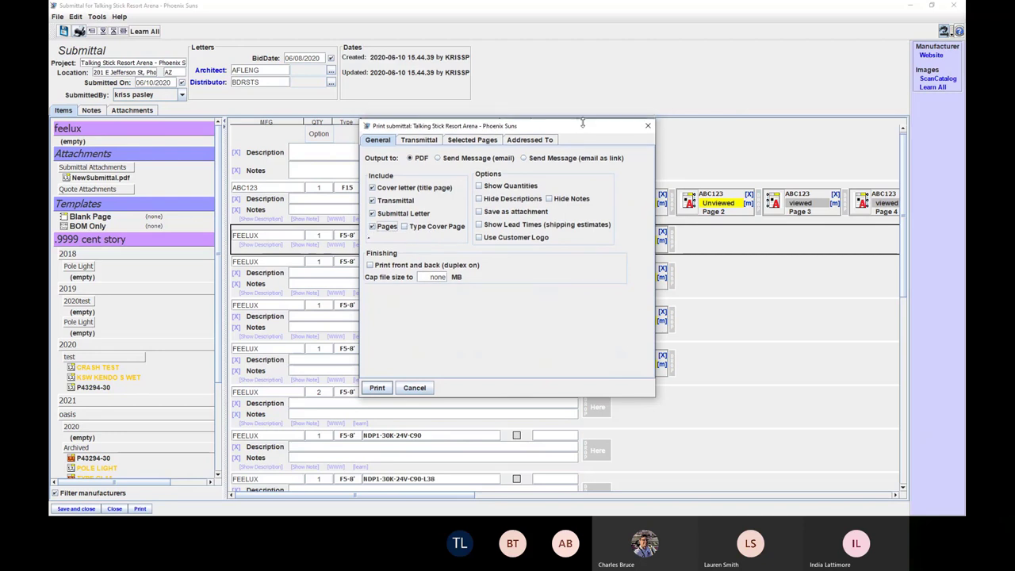
left_click_drag(583, 123, 811, 132)
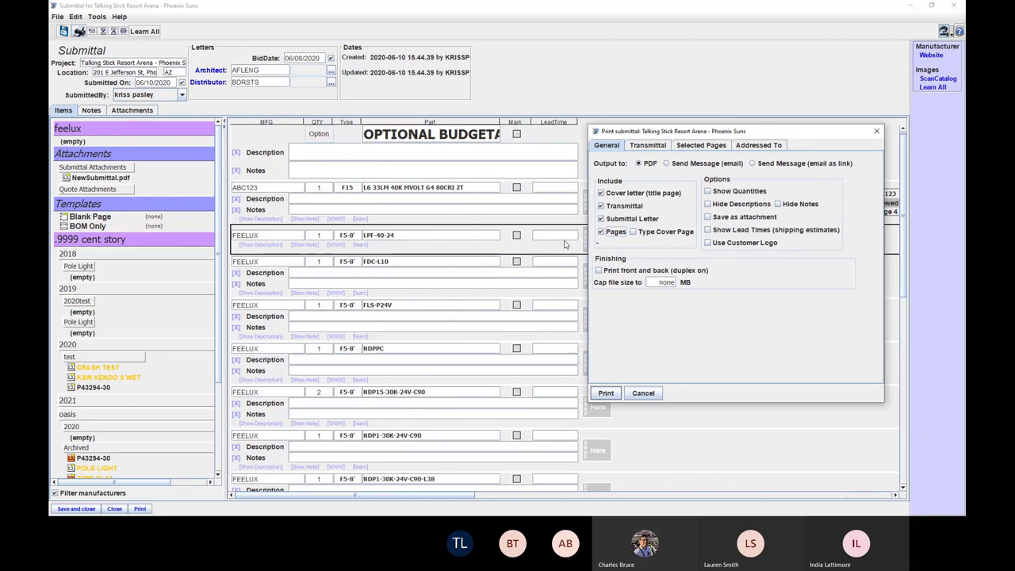
- On the Transmittal tab, mark only Drawings as attached and set it for Prior Approval
left_click(655, 149)
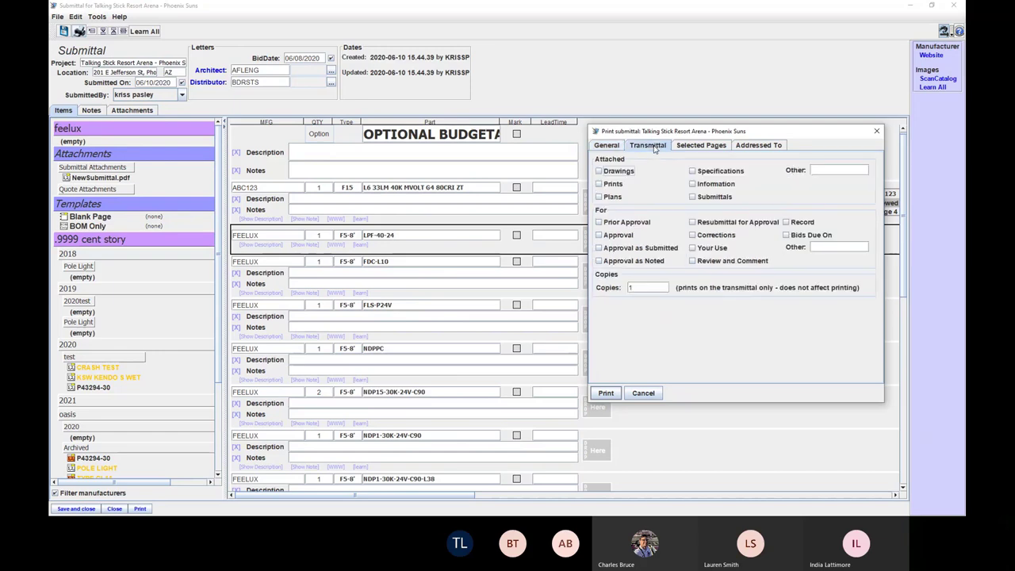
mouse_move(648, 124)
left_mouse_down()
mouse_move(573, 128)
mouse_move(395, 85)
left_mouse_up()
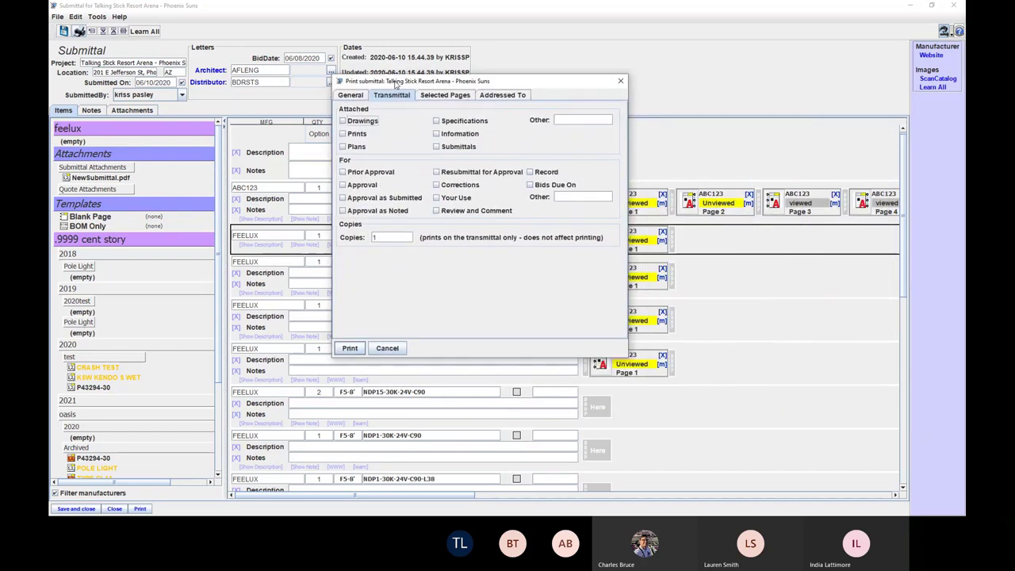
left_click(344, 133)
left_click(343, 146)
left_click(439, 121)
left_click(349, 134)
left_click(350, 147)
left_click(449, 123)
left_click(350, 123)
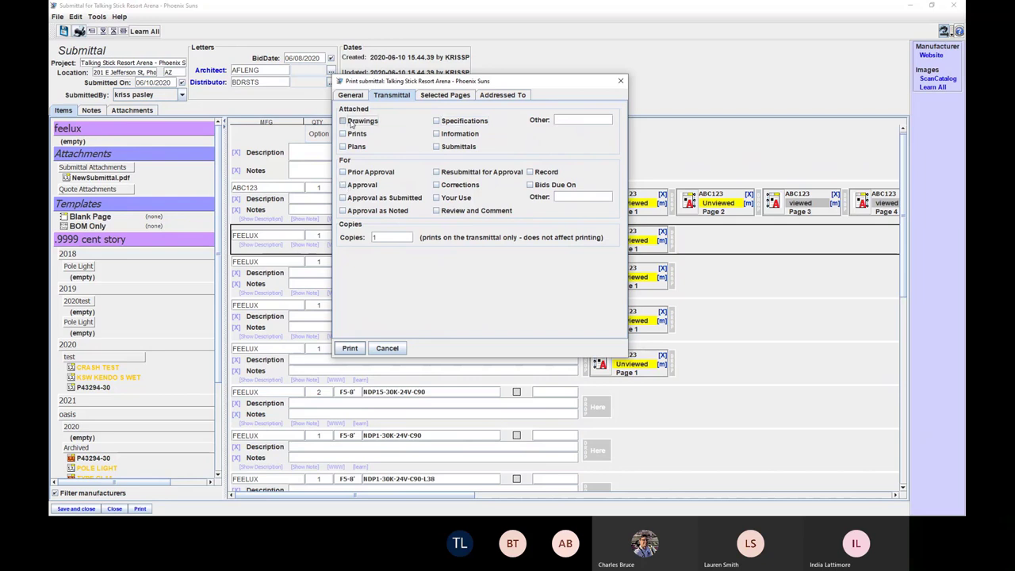
left_click(344, 172)
left_click(562, 120)
- In Selected Pages, clear all selections, then tick the F15, LPF-40-24 and FDC-L10 rows
left_click(457, 96)
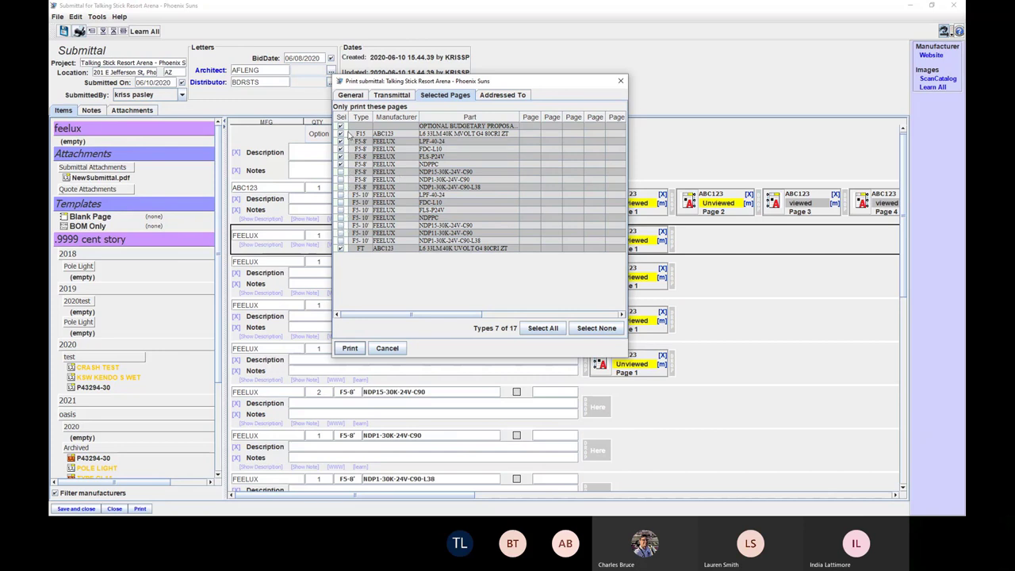
left_click(542, 328)
left_click(596, 327)
left_click(340, 133)
left_click(340, 140)
left_click(340, 148)
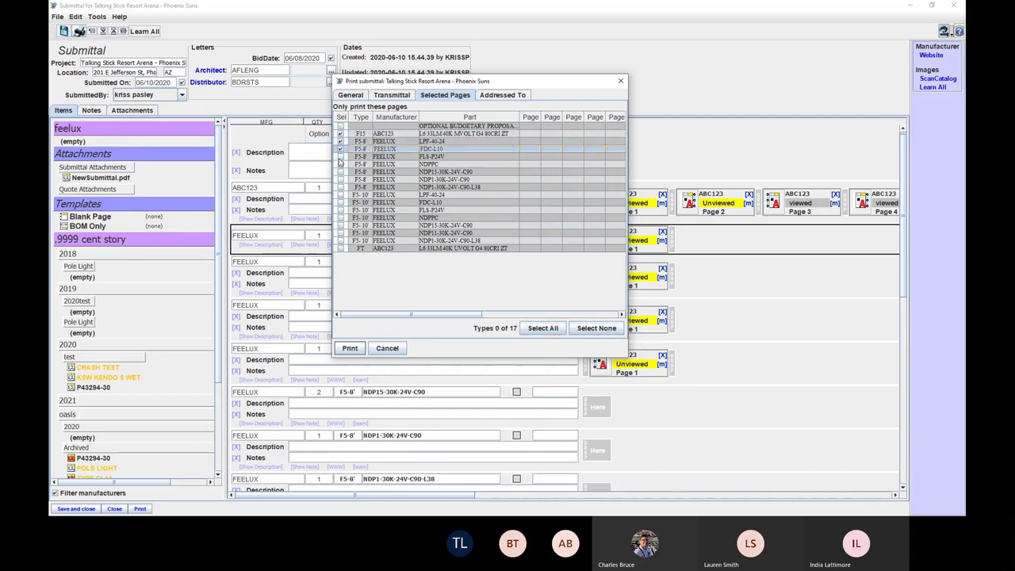
- Address a copy to the BDRSTS contact, then return to the General print settings
left_click(502, 96)
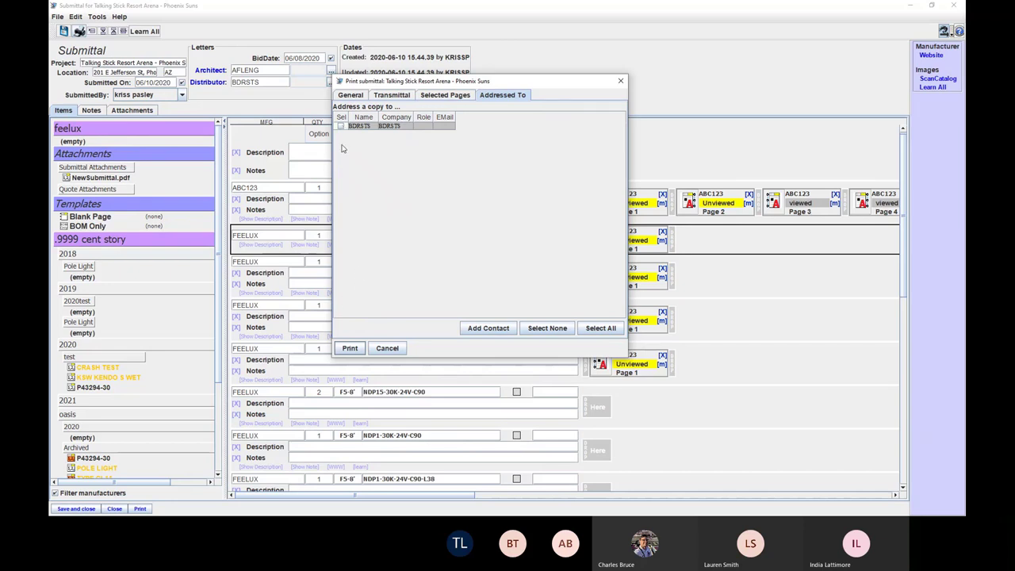
left_click(340, 126)
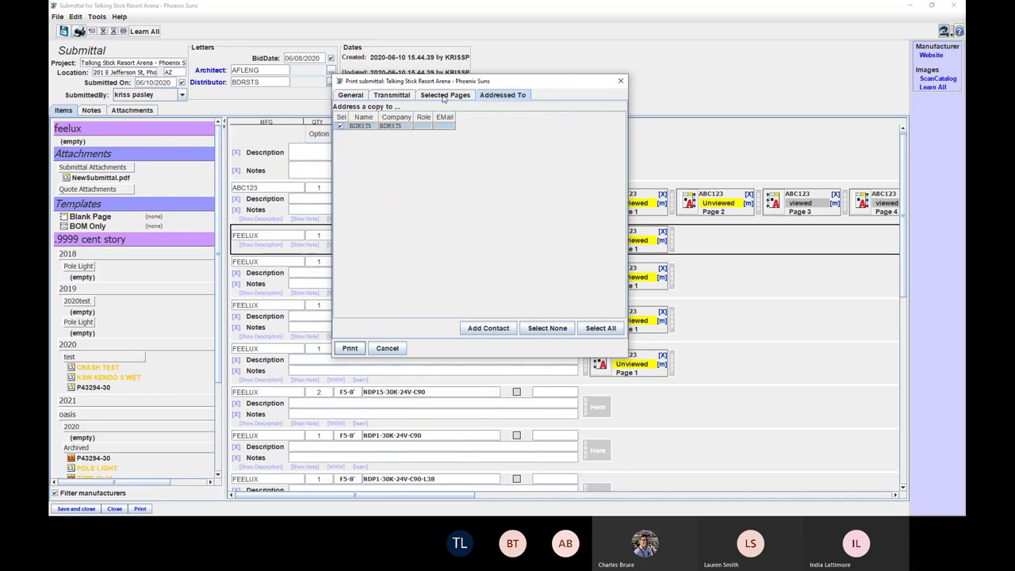
left_click(361, 96)
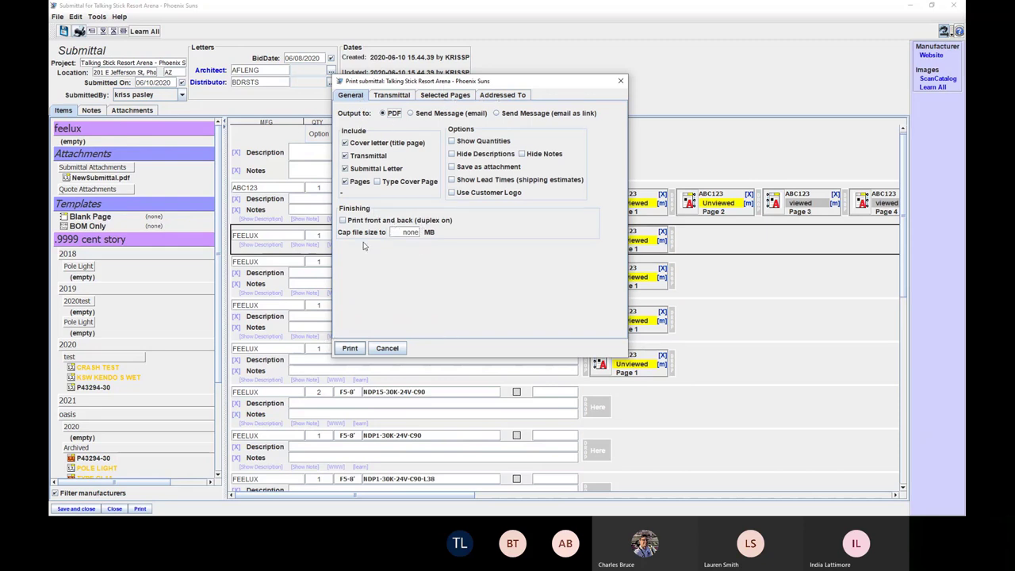
- Enable duplex printing and set output to Send Message (email as link), moving the dialog top-left
left_click(342, 221)
double_click(406, 231)
left_click(496, 113)
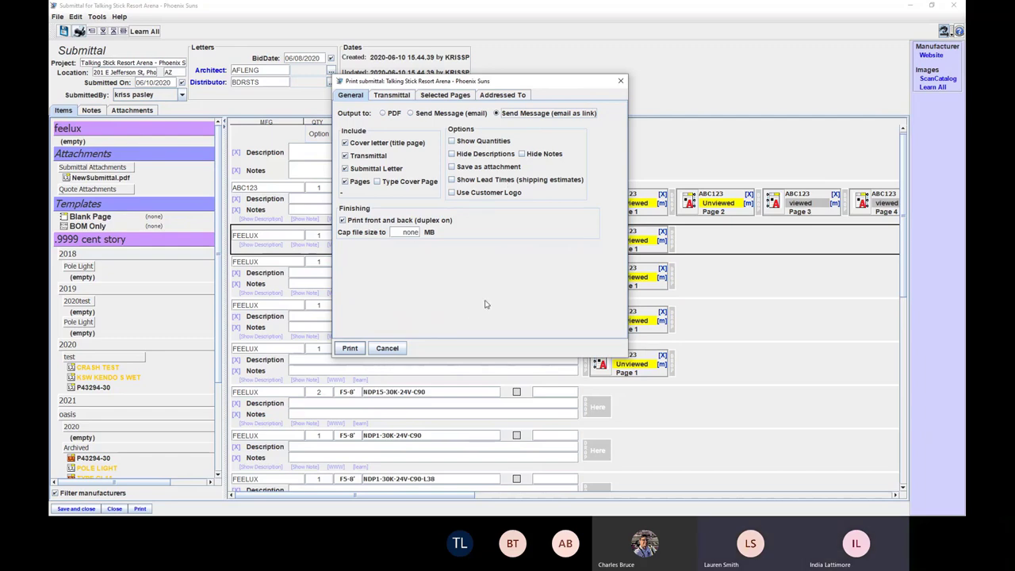
left_click_drag(585, 88, 307, 17)
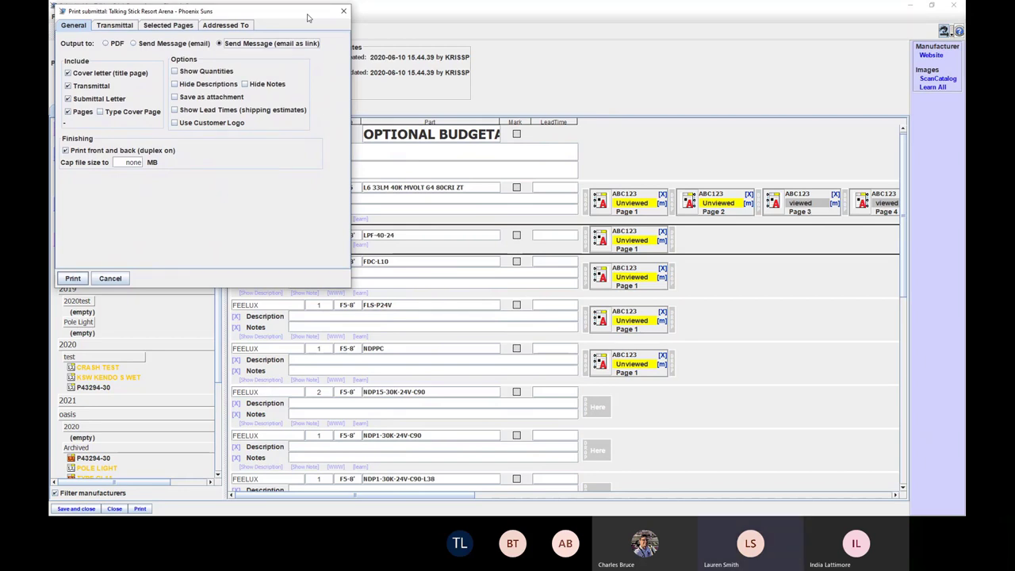
left_click_drag(309, 17, 308, 16)
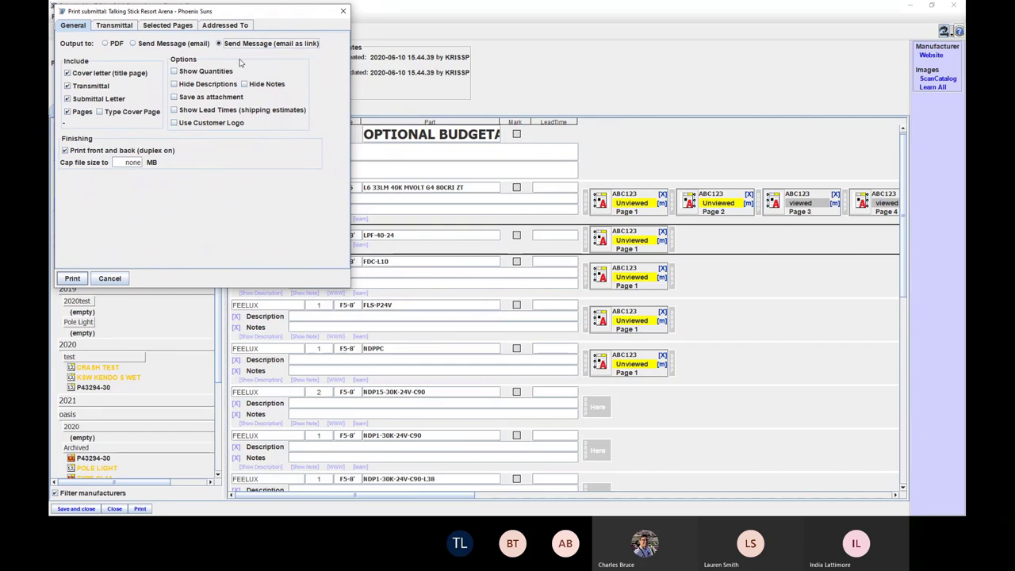
- Generate the submittal email in the Message Editor, enlarge it, and enter the recipient contact's name
left_click(72, 279)
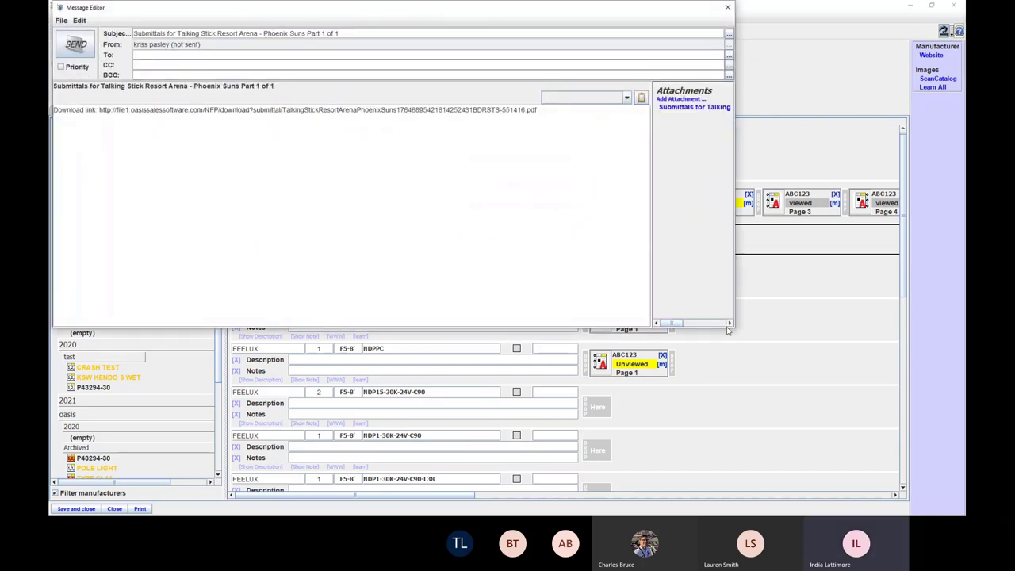
mouse_move(731, 330)
left_mouse_down()
mouse_move(761, 353)
mouse_move(788, 462)
left_mouse_up()
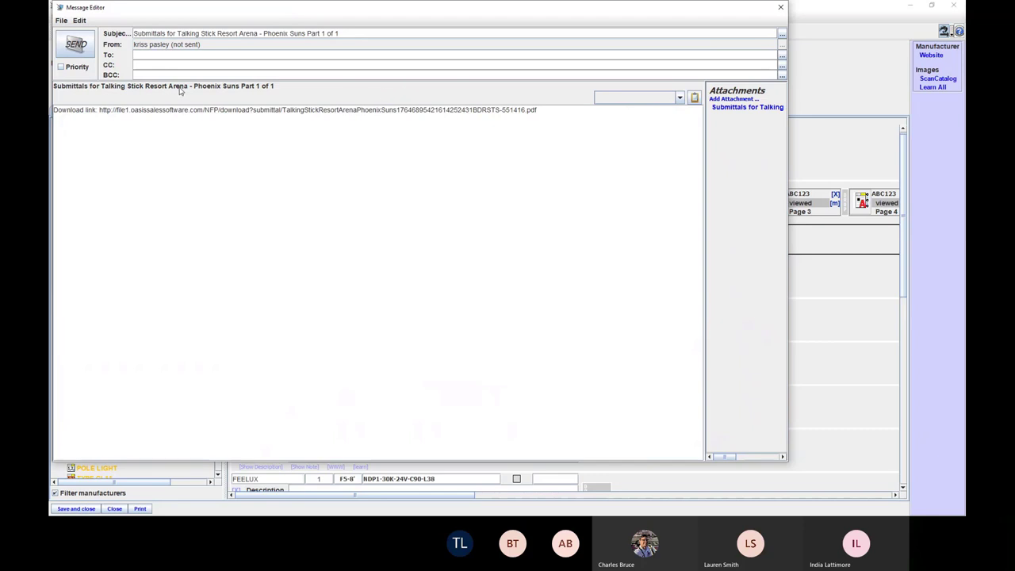
left_click_drag(228, 11, 290, 29)
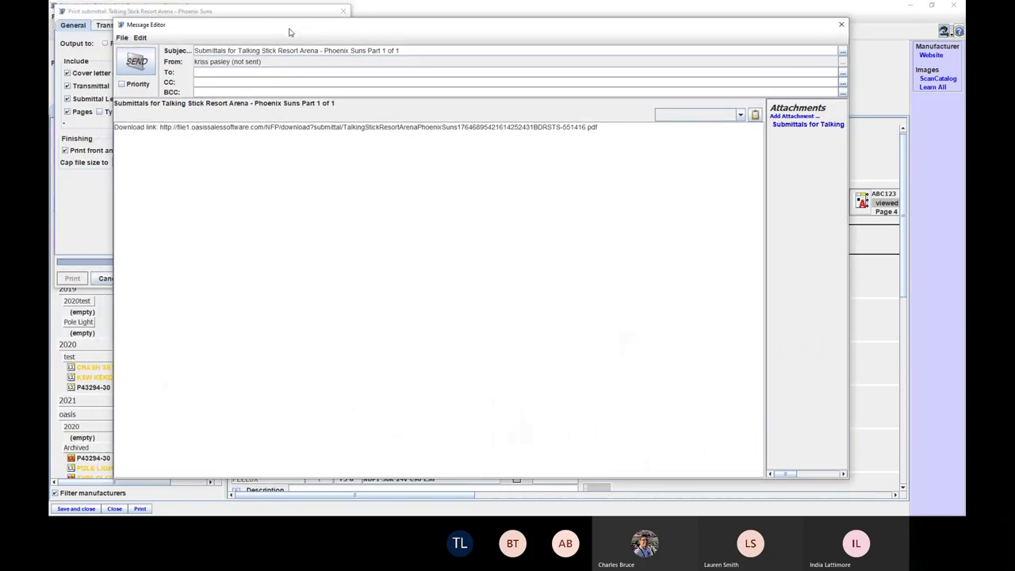
left_click(299, 75)
type("kris")
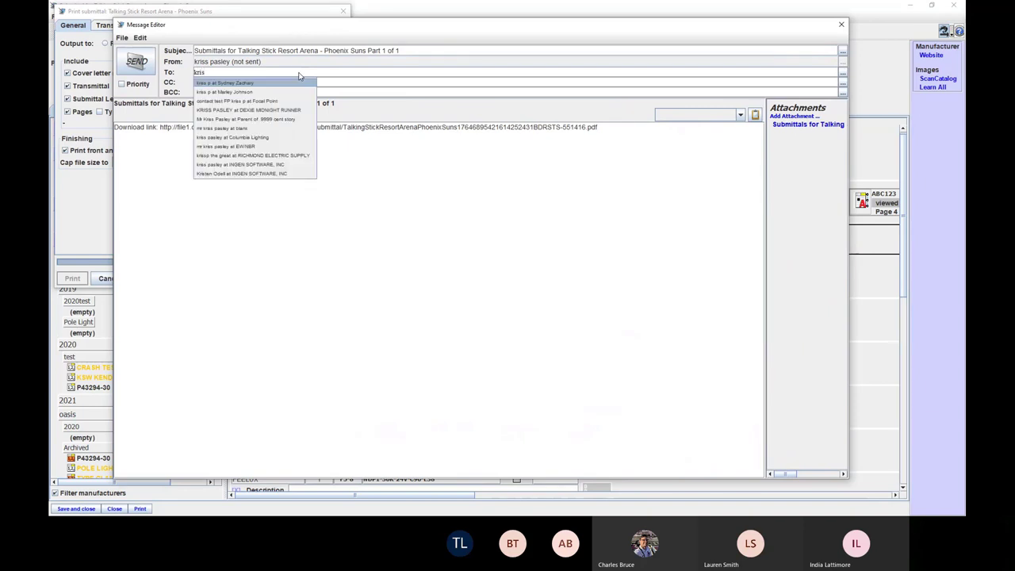
type("s p;")
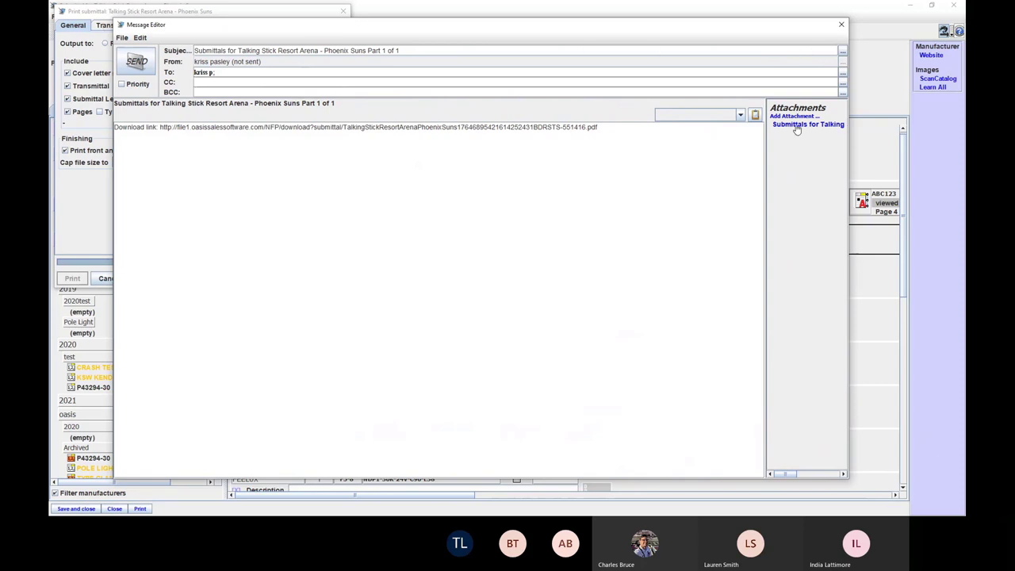
mouse_move(789, 474)
left_mouse_down()
mouse_move(844, 476)
mouse_move(776, 480)
left_mouse_up()
left_click(786, 117)
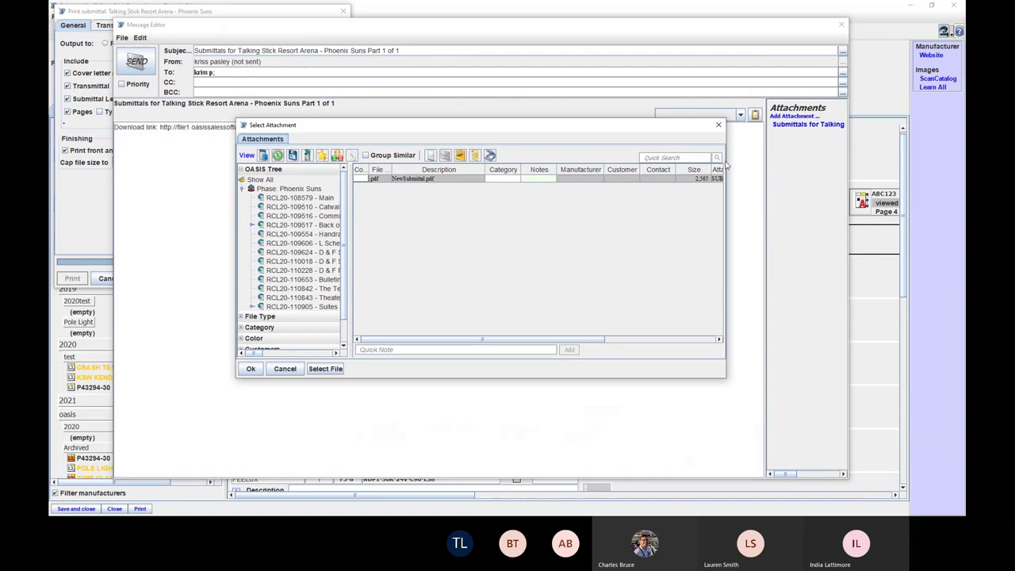
left_click(718, 125)
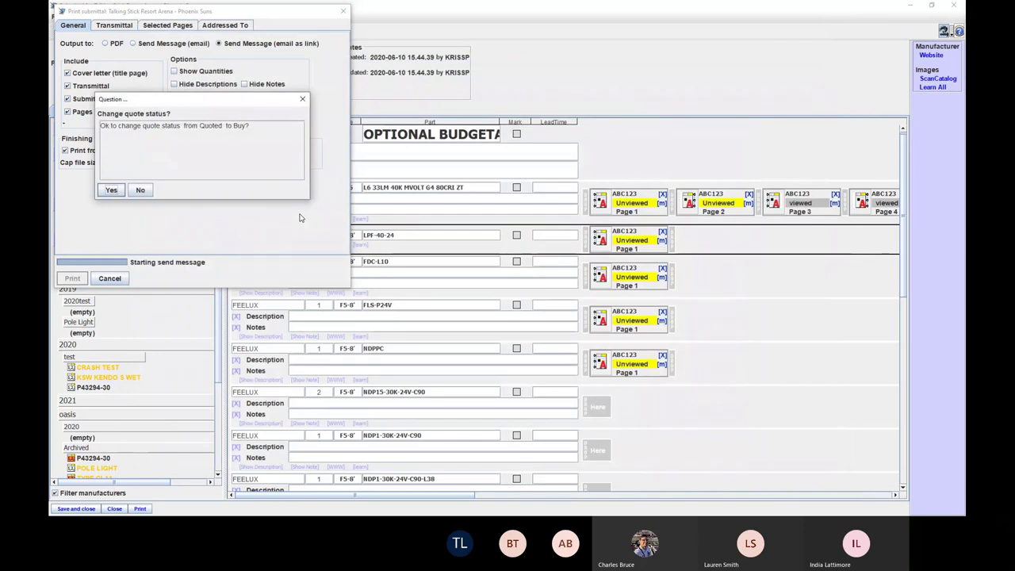
- Answer Yes to change the quote status from Quoted to Buy
left_click(112, 191)
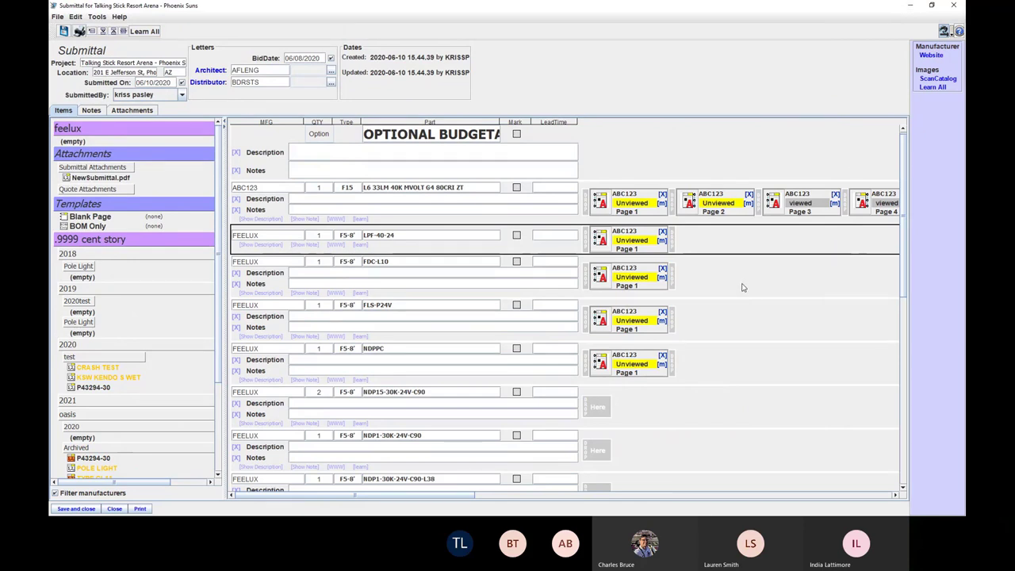
- Print the submittal to PDF and save TalkingStickResortArenaPhoenixSuns.pdf on the Desktop
left_click(79, 32)
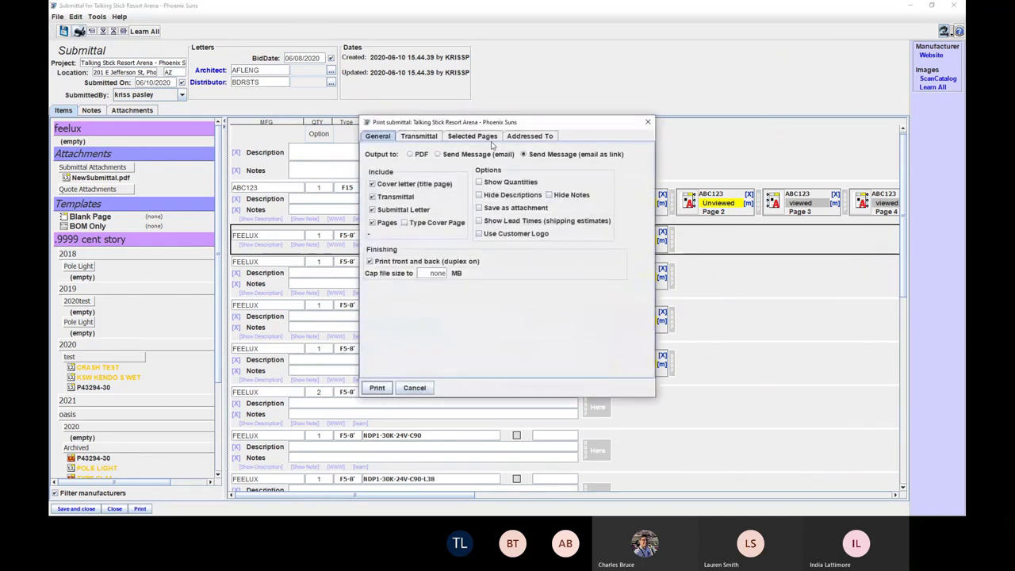
left_click(410, 154)
left_click(377, 389)
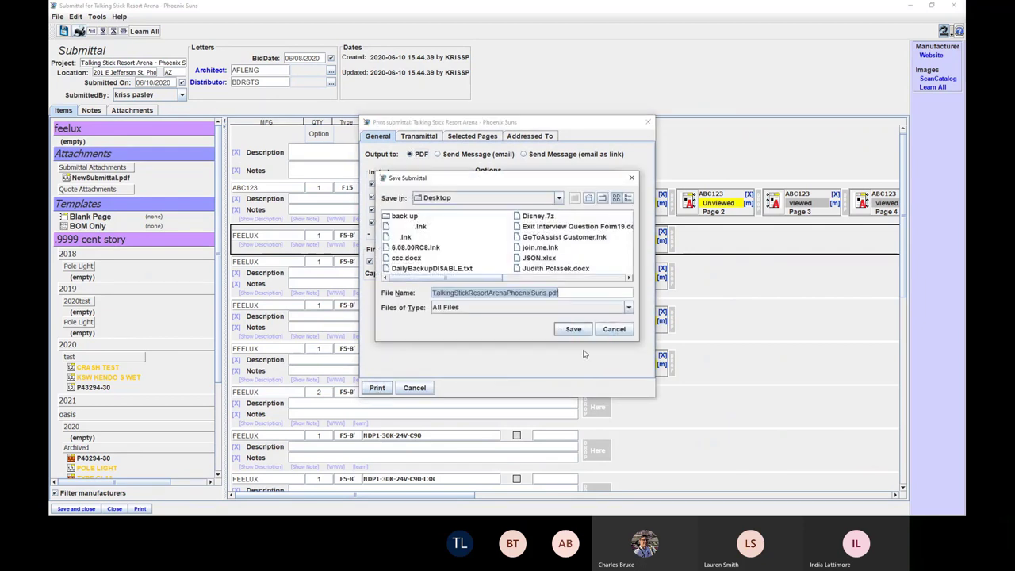
left_click(570, 330)
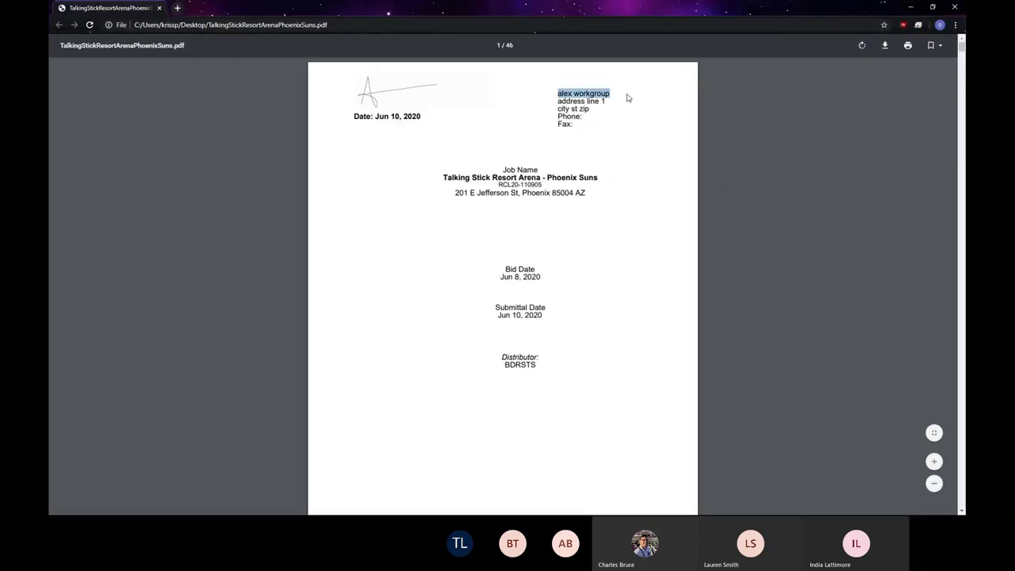
- Highlight the cover page's company name, Phoenix Suns job name, job number RCL20-110905 and address
left_click(636, 96)
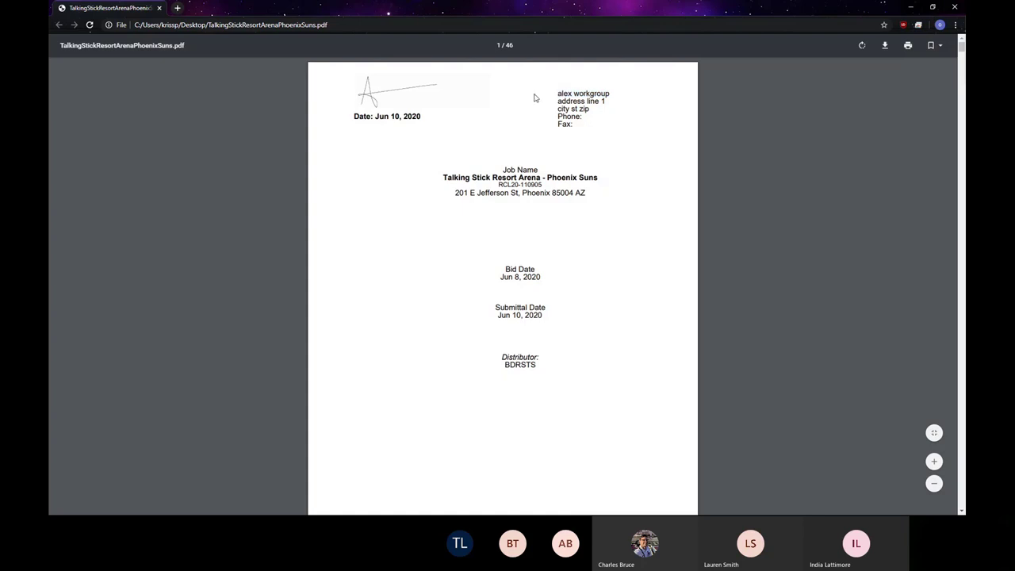
mouse_move(555, 93)
left_mouse_down()
mouse_move(616, 93)
mouse_move(555, 93)
left_mouse_up()
left_click(616, 92)
left_click(554, 99)
left_click_drag(439, 176, 642, 179)
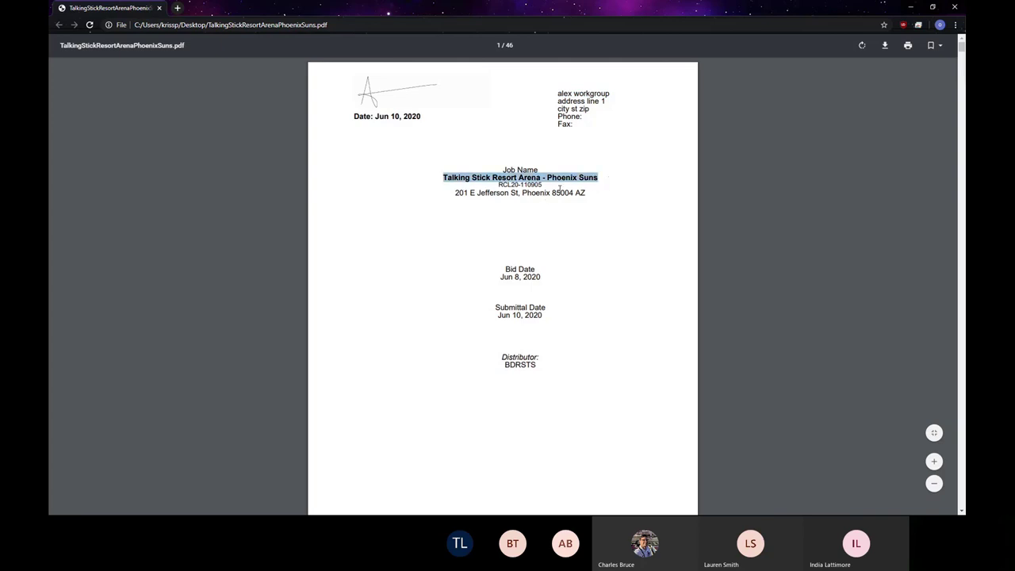
left_click_drag(495, 184, 596, 180)
left_click(593, 192)
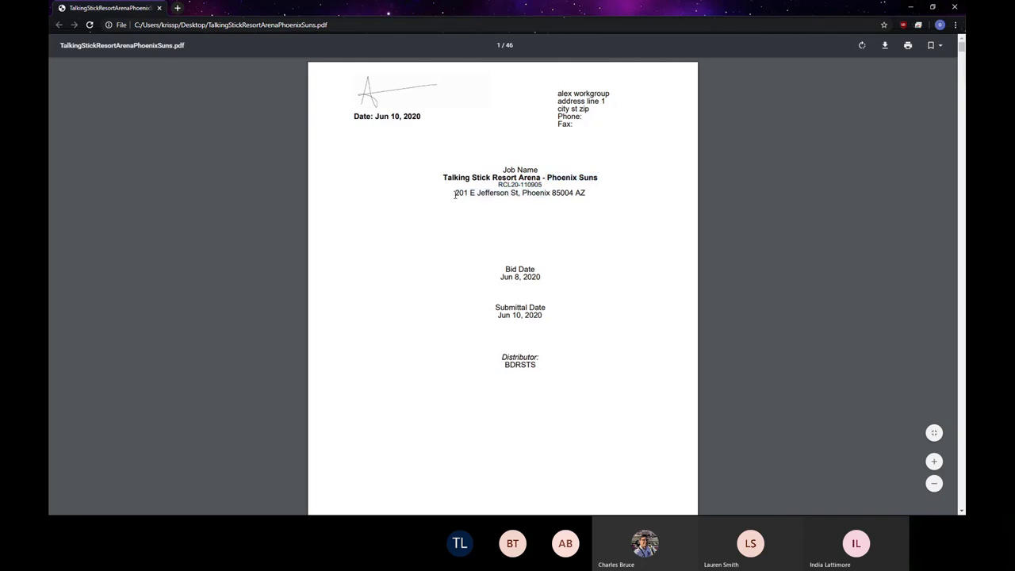
left_click_drag(455, 197, 590, 197)
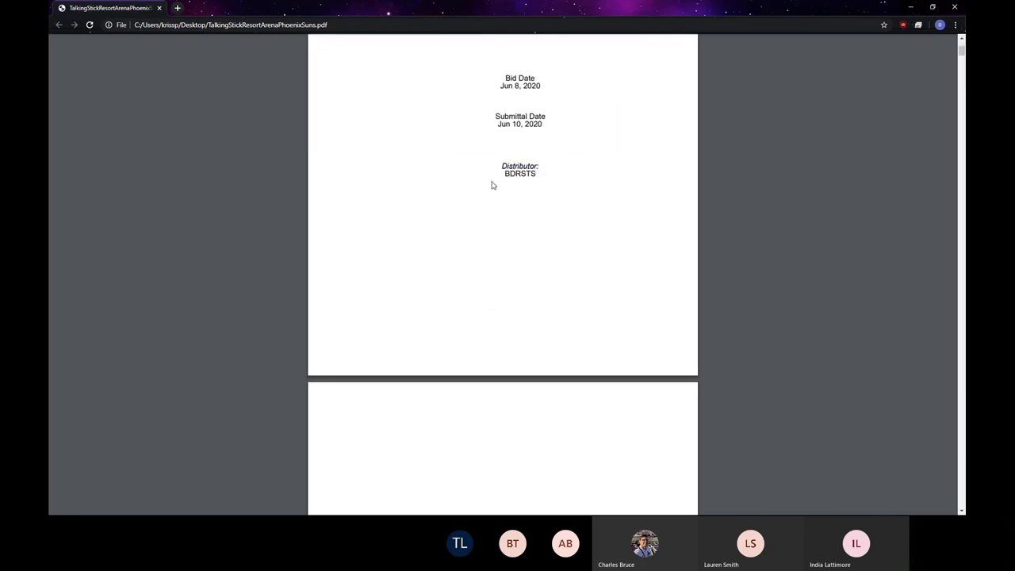
- On the Transmittal page, select the Type and MFG column headings and the first part entry
scroll(491, 184, "down", 5)
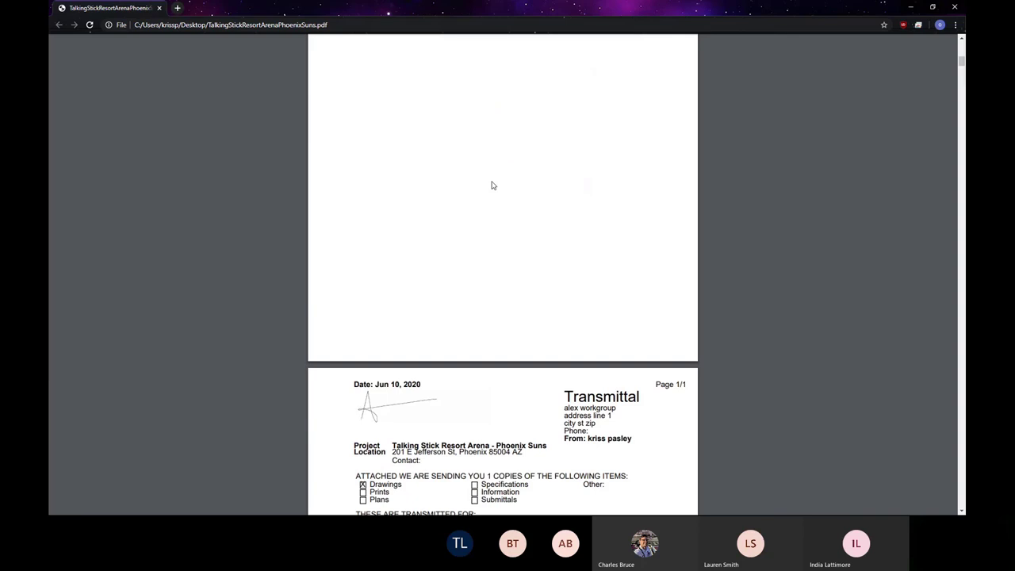
scroll(491, 185, "down", 5)
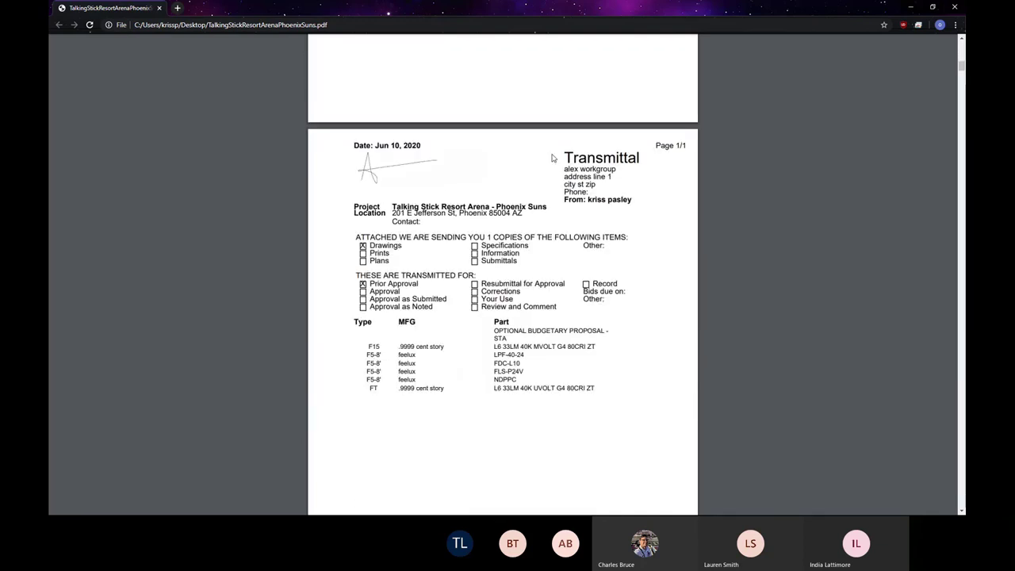
scroll(547, 388, "down", 2)
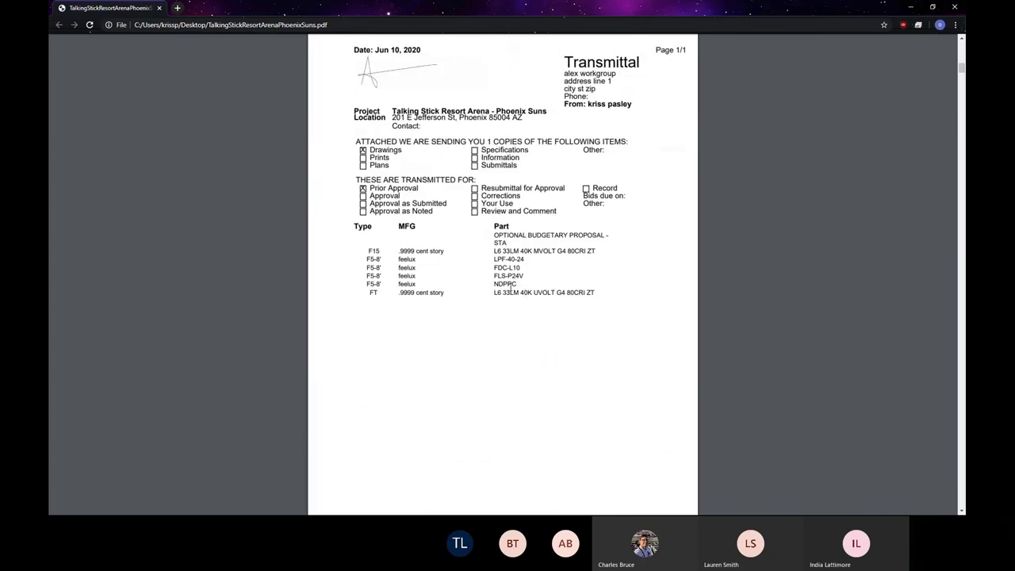
scroll(509, 268, "down", 5)
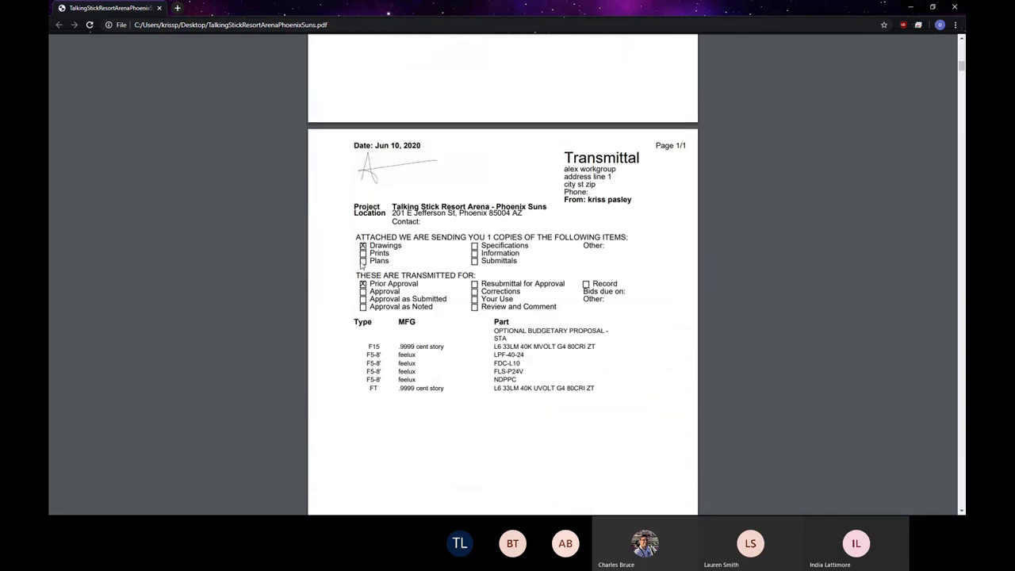
double_click(357, 321)
double_click(404, 322)
left_click_drag(493, 322, 551, 325)
left_click(552, 330)
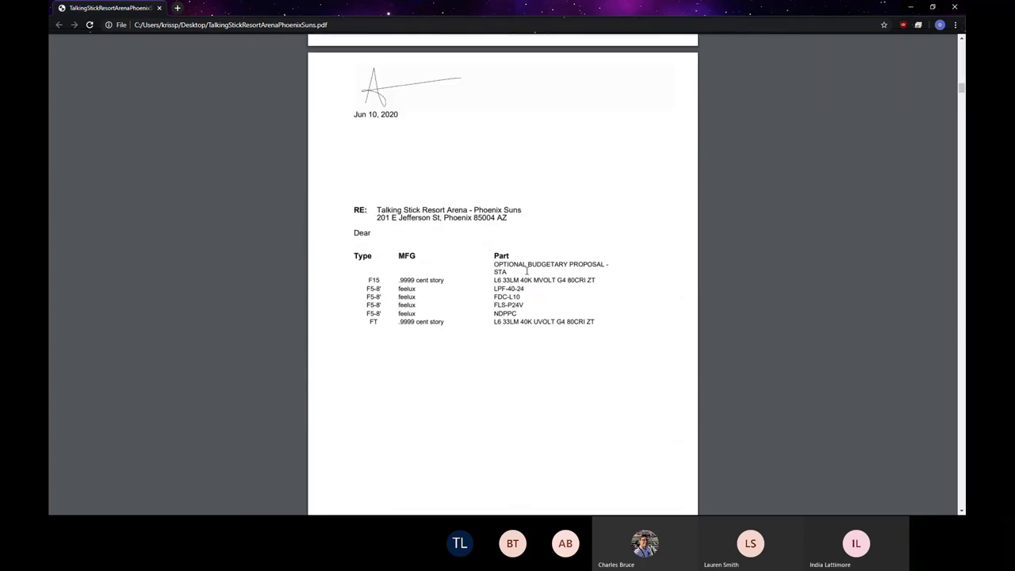
scroll(538, 250, "up", 2)
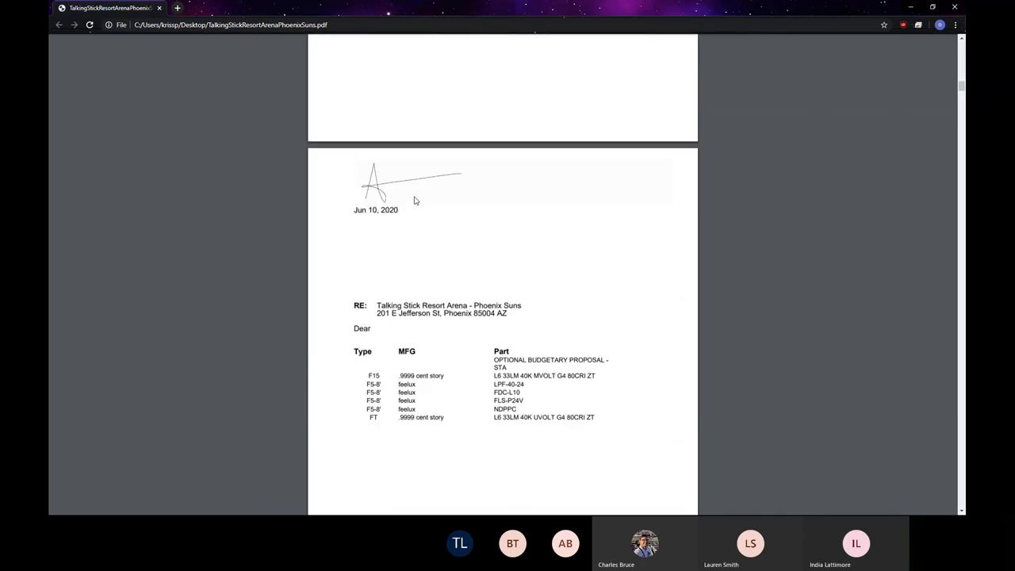
- Select the Jun 10, 2020 date and the Talking Stick Resort Arena - Phoenix Suns project name
left_click_drag(352, 210, 432, 209)
left_click_drag(353, 298, 571, 299)
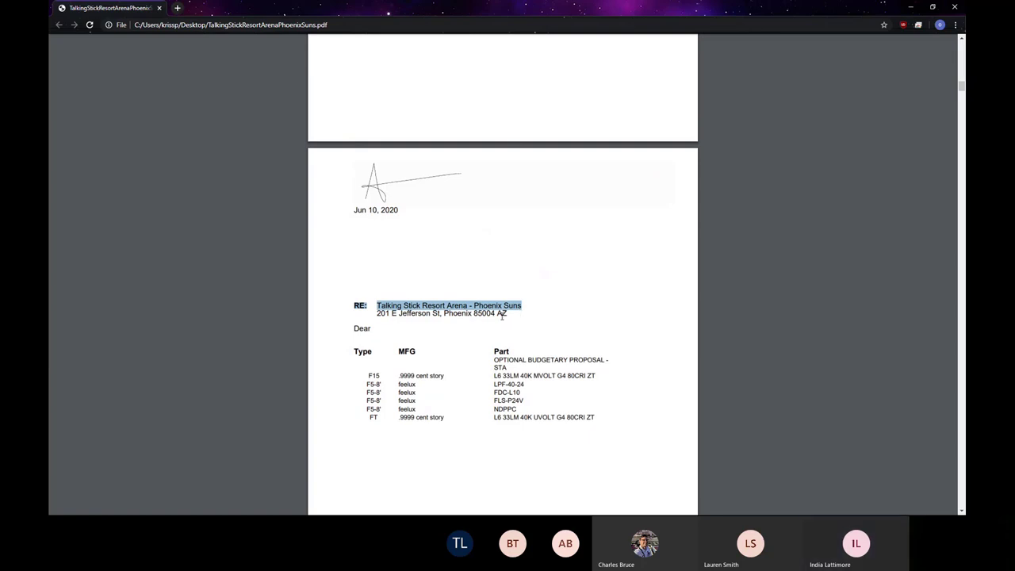
left_click(372, 342)
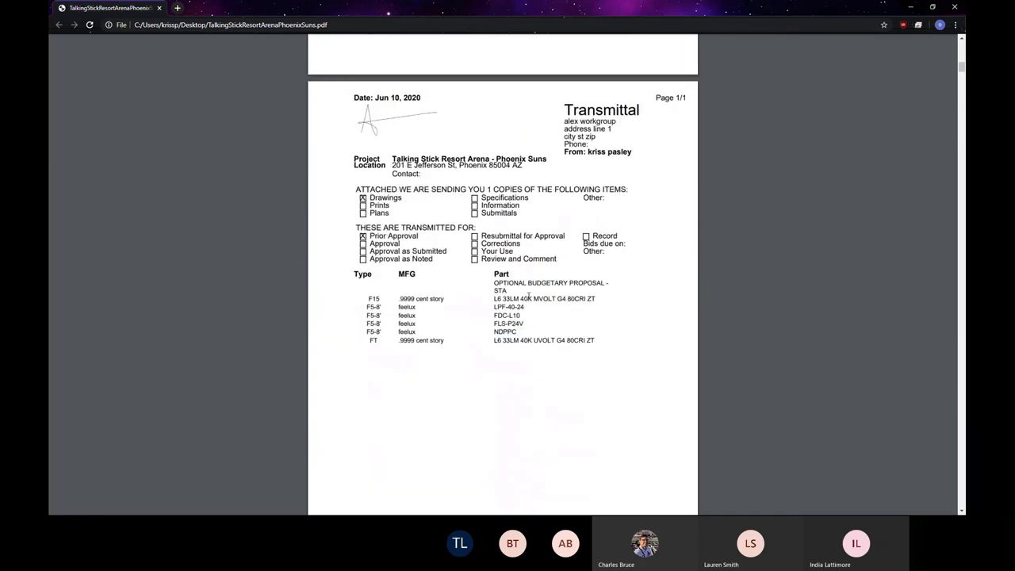
scroll(539, 298, "down", 10)
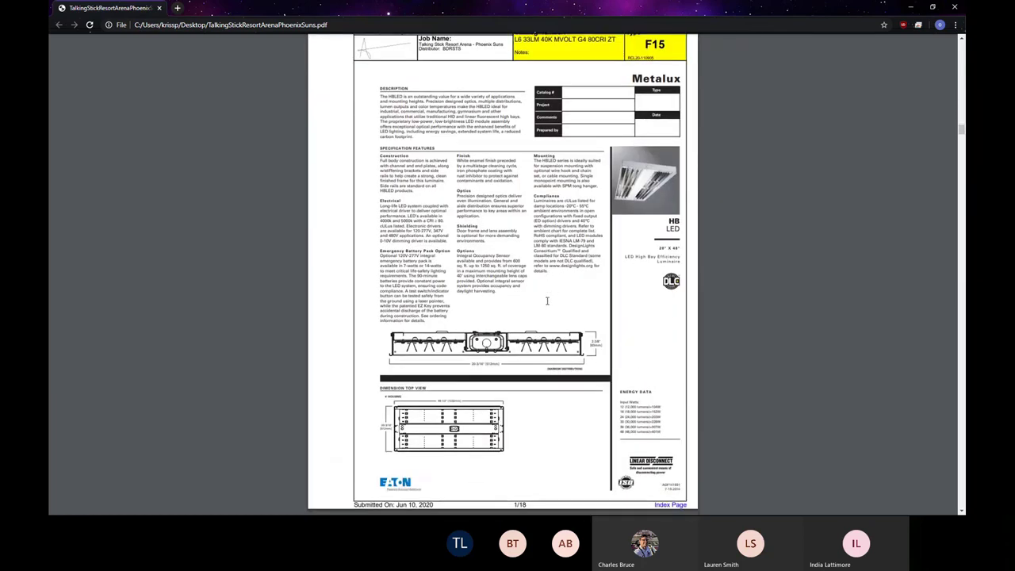
- Return to the Transmittal index through its link, then reach the F15 ordering sheet on page 12
left_click(670, 505)
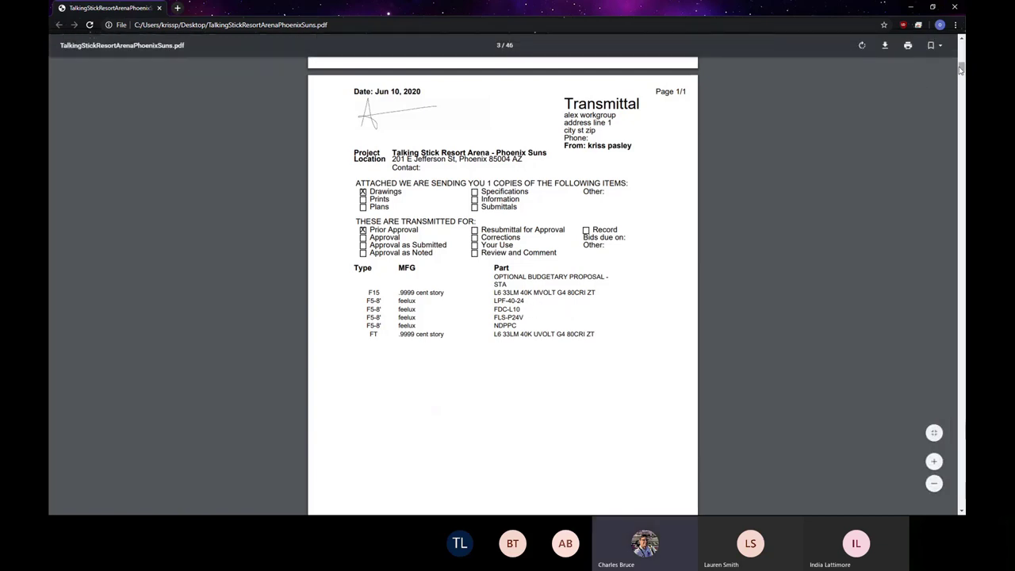
scroll(822, 151, "down", 2)
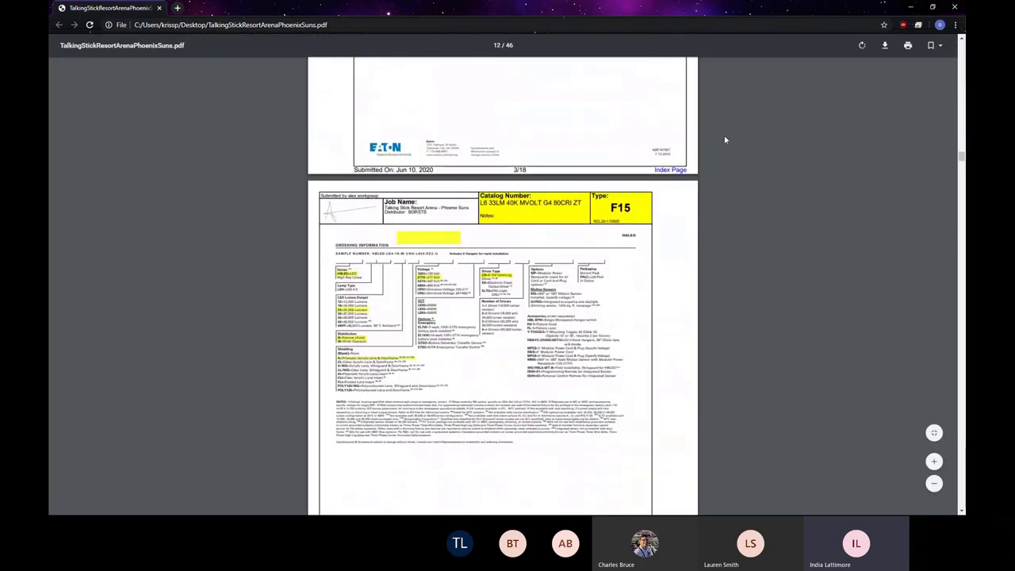
scroll(688, 179, "up", 8)
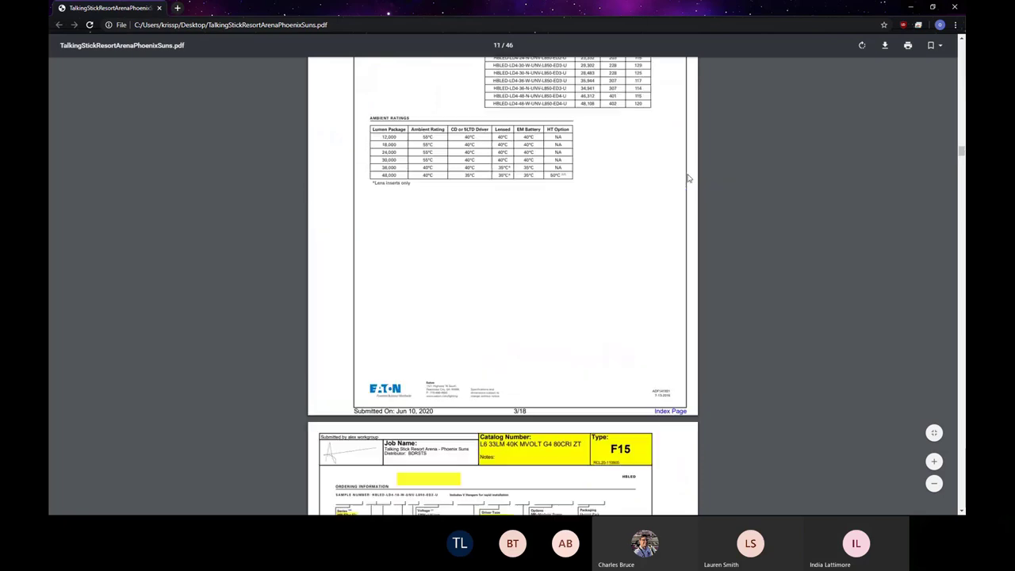
scroll(688, 176, "up", 4)
scroll(666, 135, "up", 3)
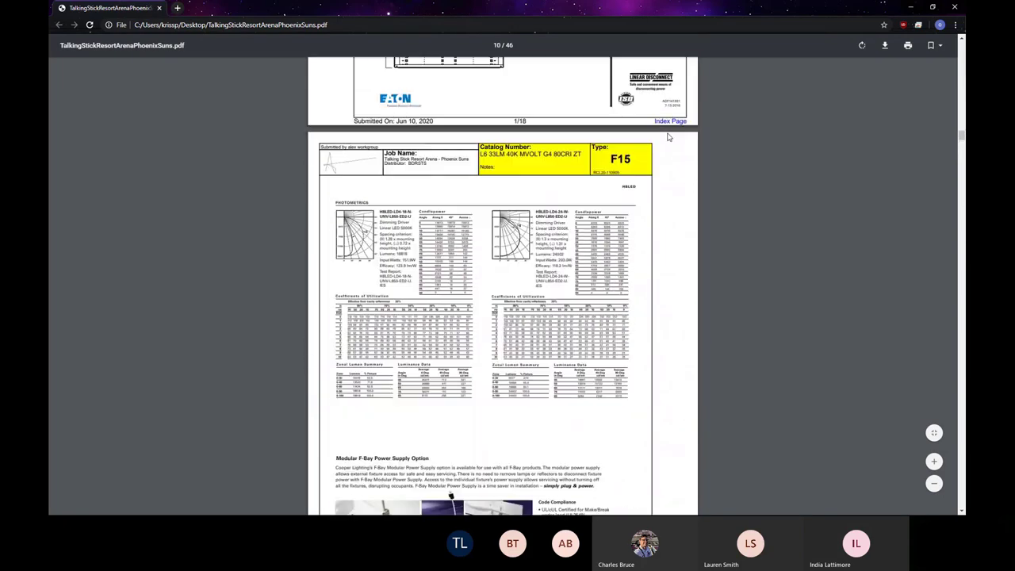
scroll(668, 254, "down", 10)
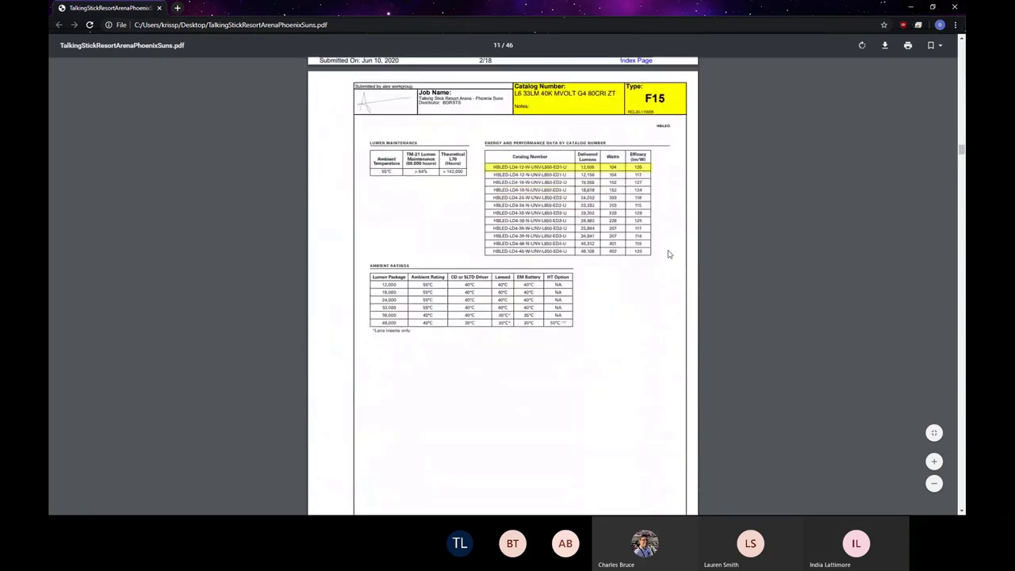
scroll(668, 253, "down", 2)
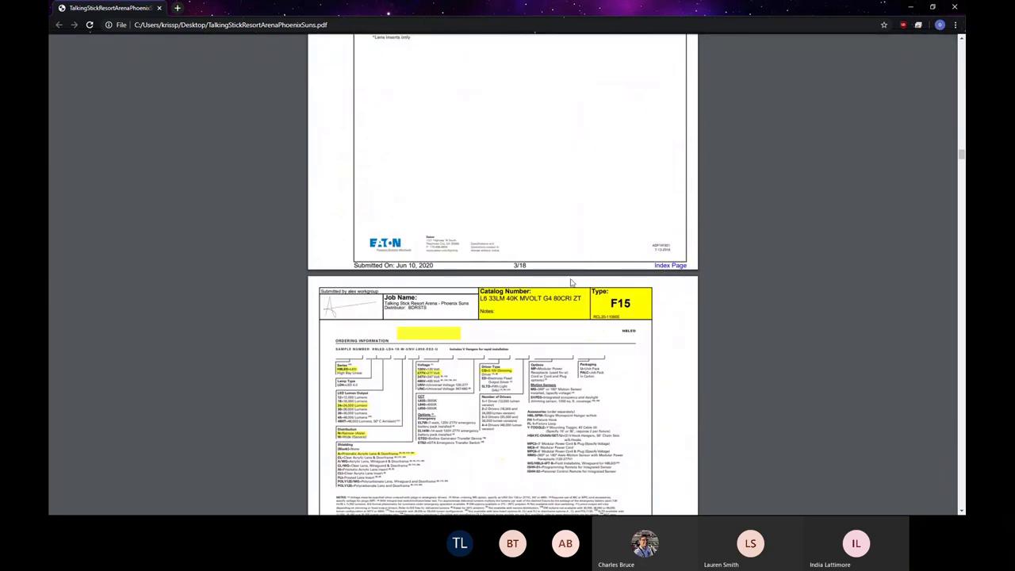
scroll(554, 287, "down", 3)
scroll(511, 289, "up", 4)
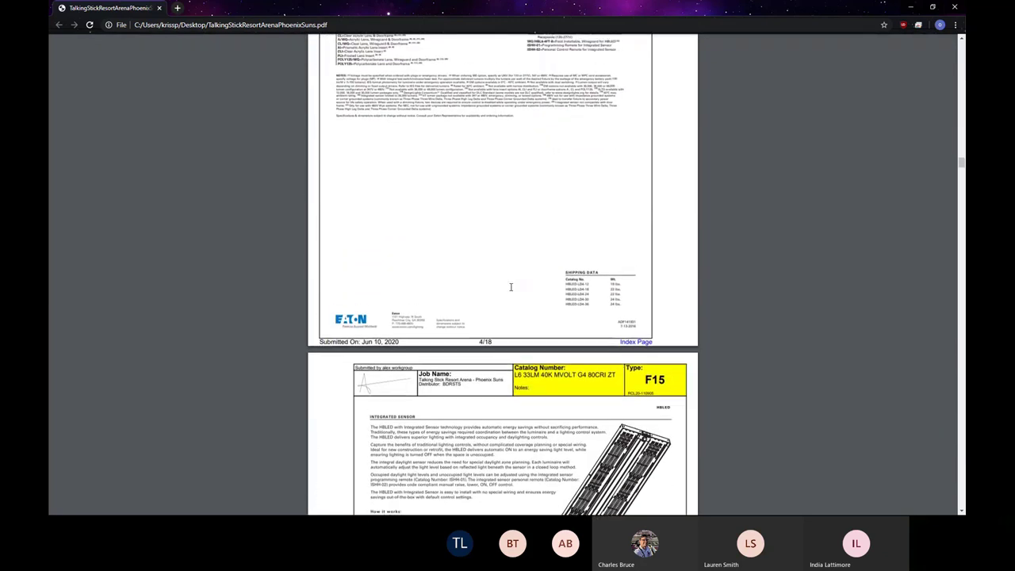
scroll(440, 283, "down", 4)
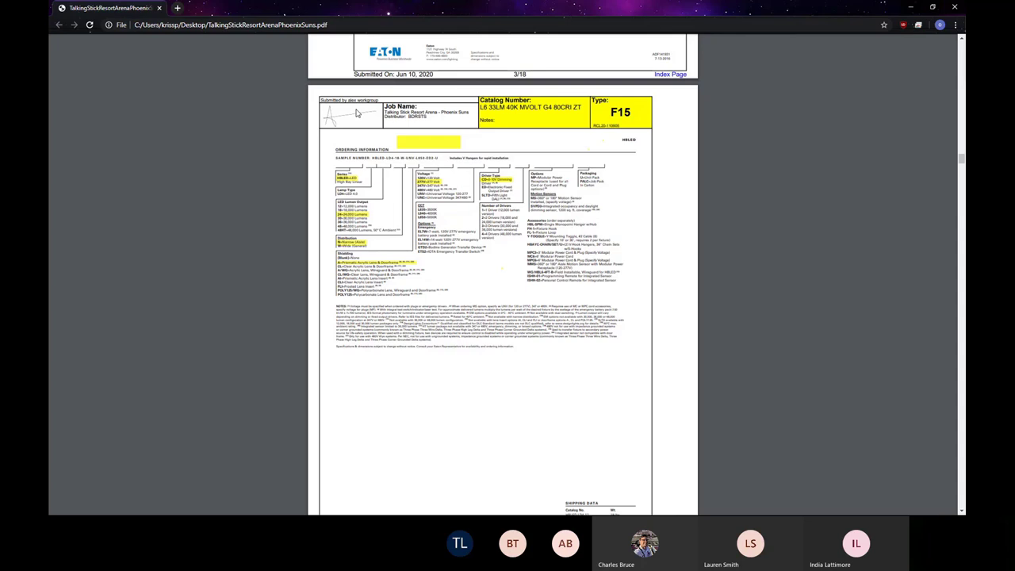
left_click_drag(437, 112, 385, 112)
left_click(543, 111)
mouse_move(587, 107)
left_mouse_down()
mouse_move(463, 106)
mouse_move(479, 108)
left_mouse_up()
left_click(591, 115)
- Scroll past the FT ALL-PRO cut sheet to the PDF's end, then return to page 1
scroll(649, 151, "down", 5)
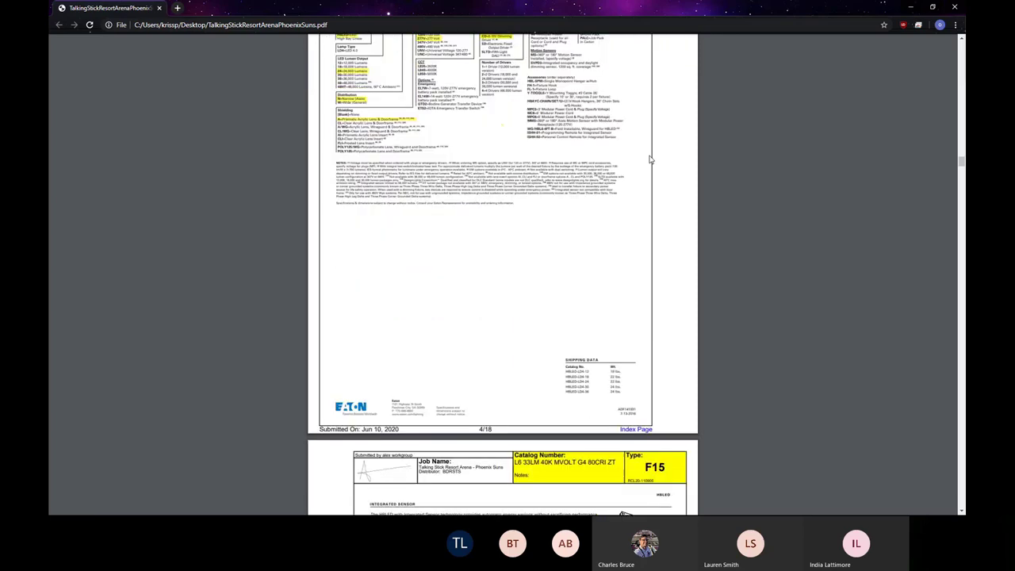
scroll(649, 159, "down", 15)
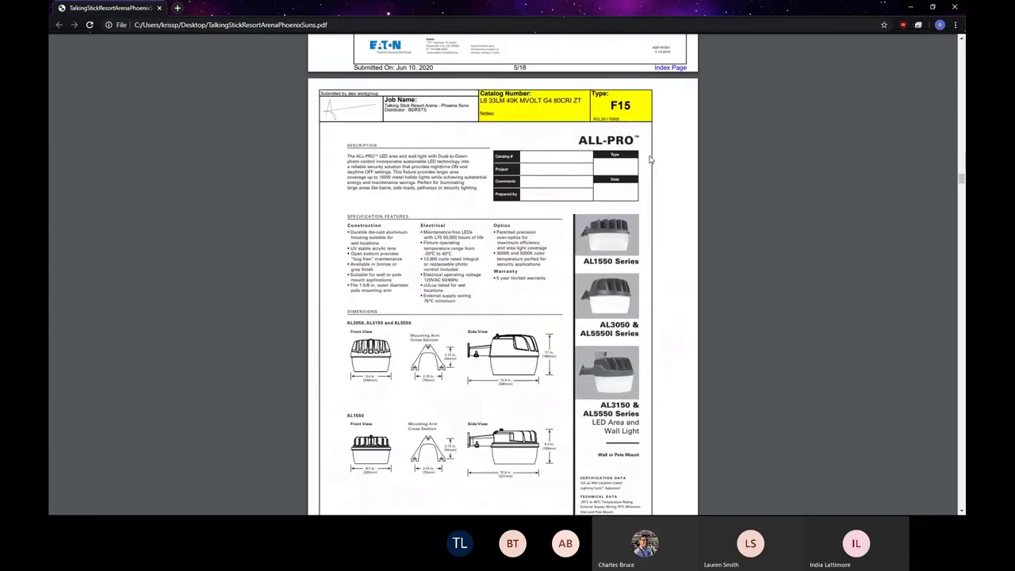
scroll(649, 160, "down", 20)
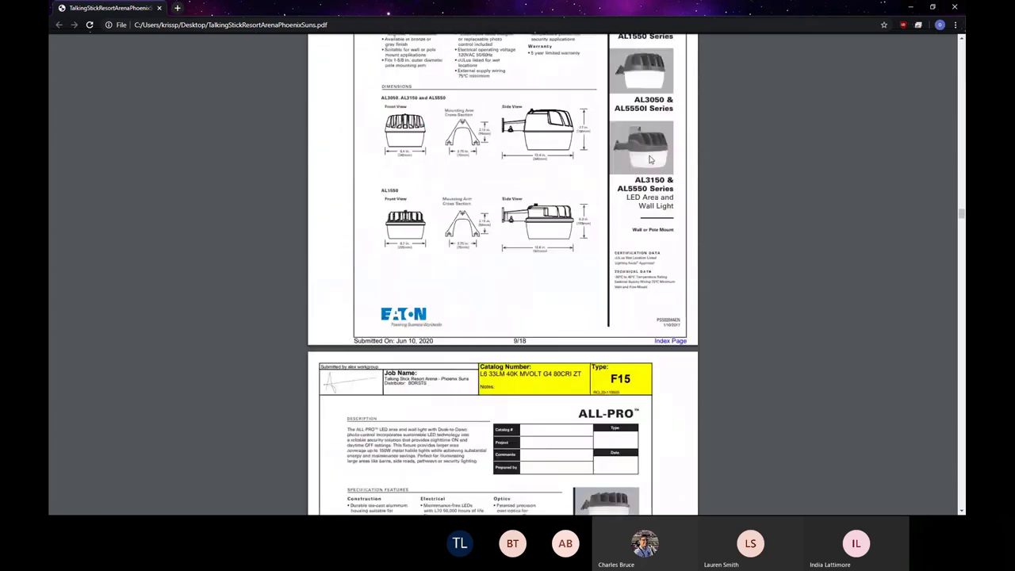
scroll(648, 160, "down", 15)
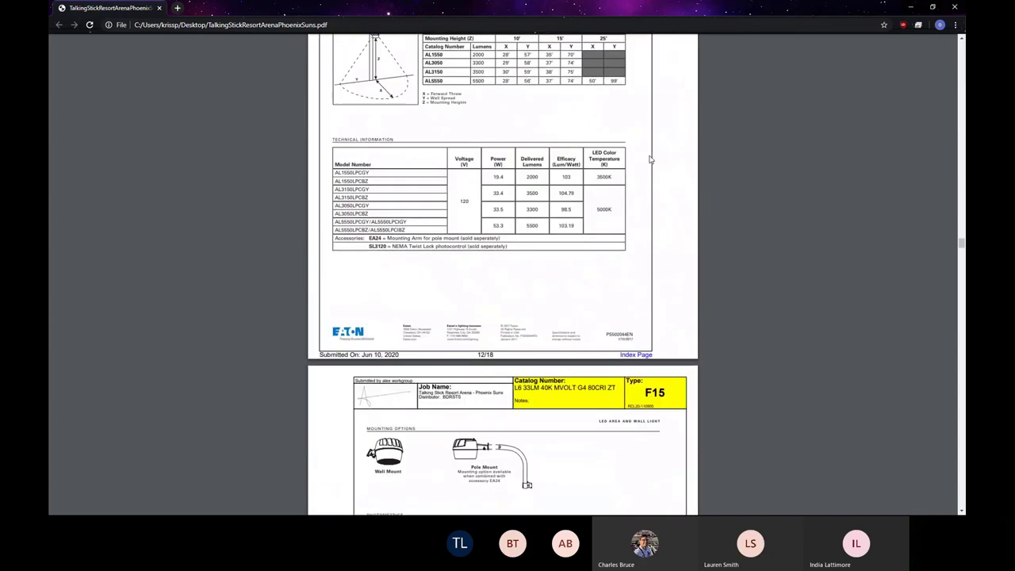
scroll(648, 159, "up", 1)
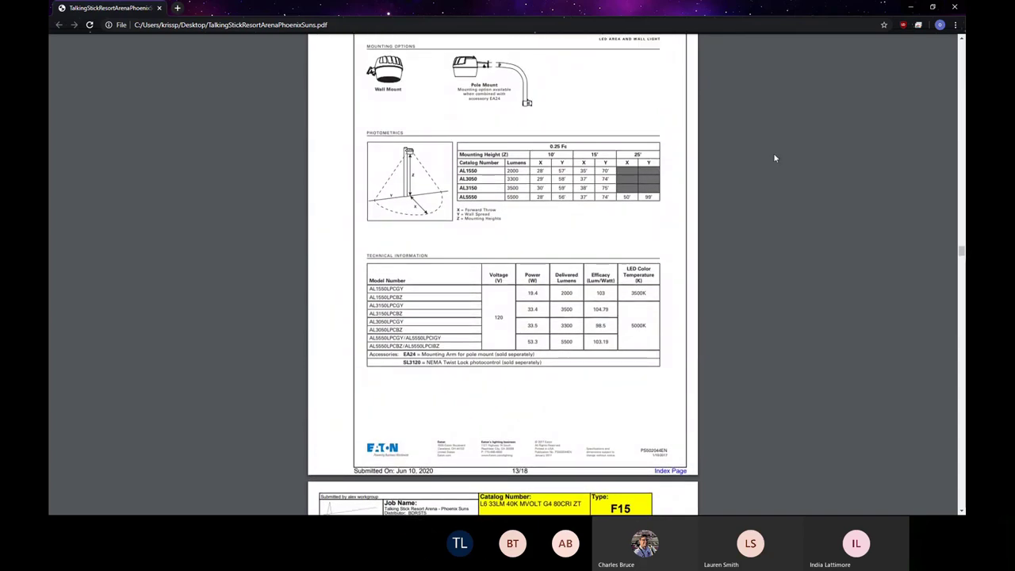
left_click_drag(958, 248, 957, 512)
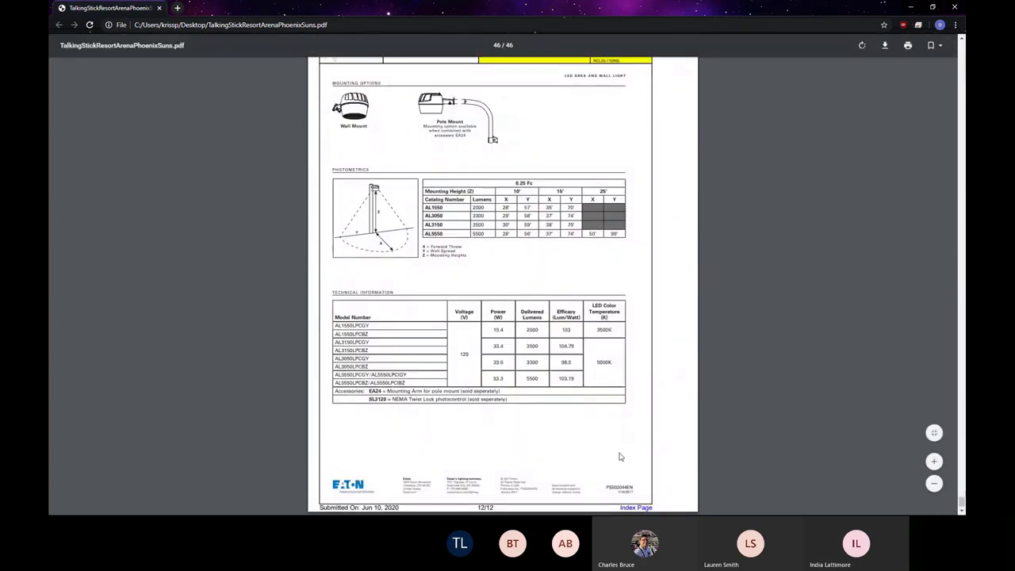
scroll(600, 459, "up", 15)
scroll(620, 456, "up", 20)
scroll(621, 457, "up", 20)
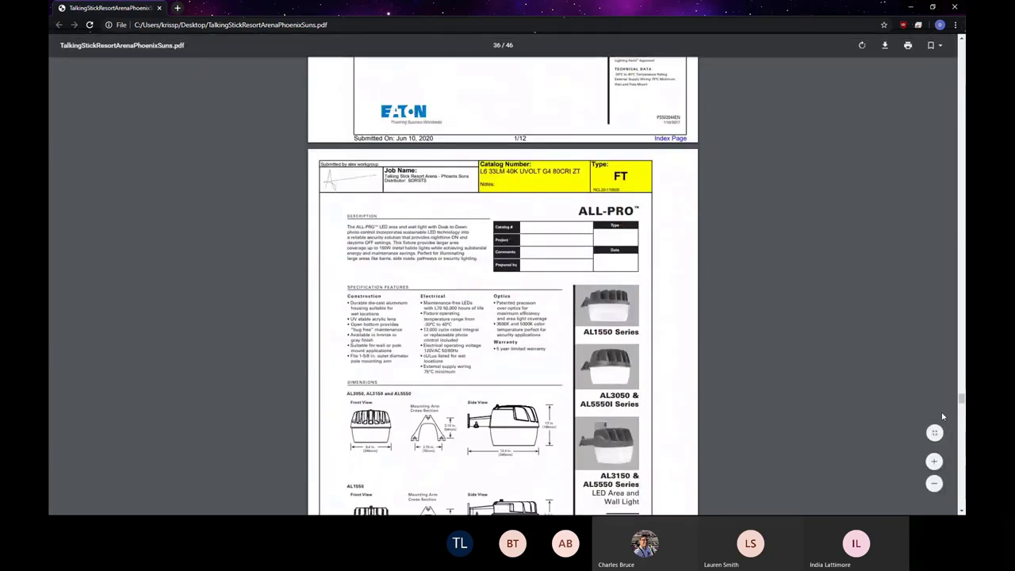
left_click_drag(959, 398, 960, 47)
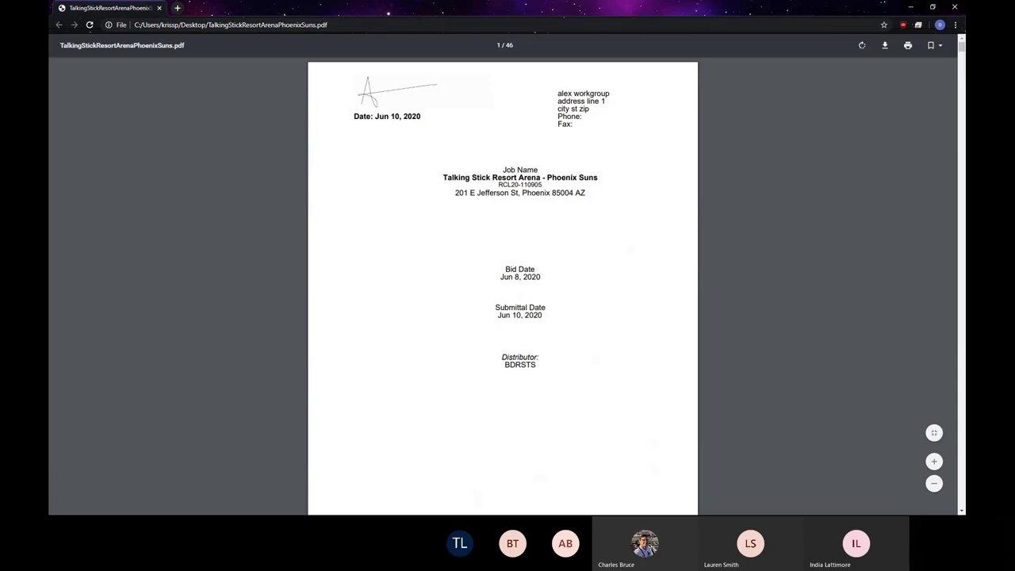
- Scroll down to page 5, where the parts list ends with the FT UVOLT item
scroll(914, 95, "down", 20)
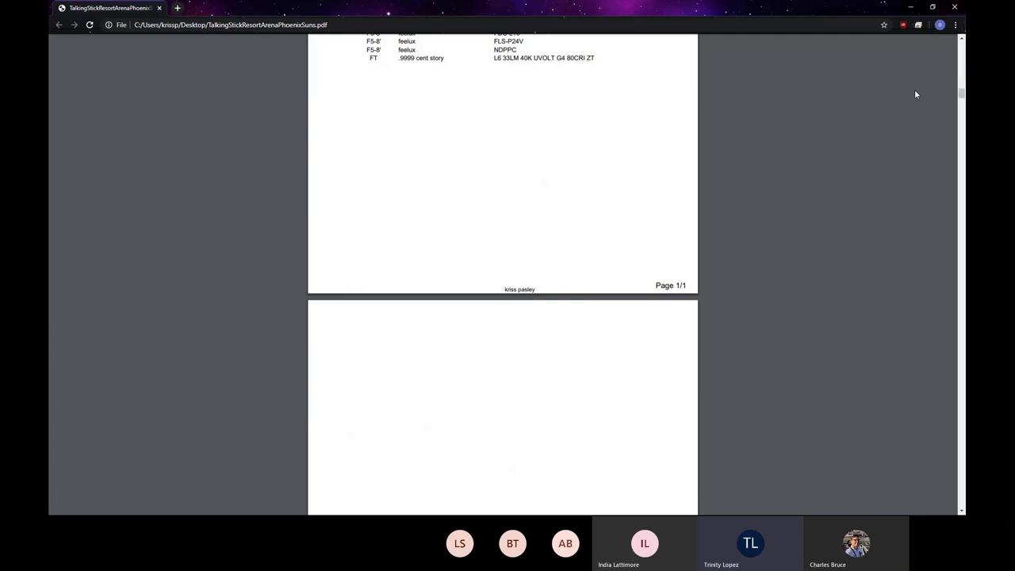
- Minimize Chrome, close the Submittal window, and bring up the OASIS manufacturers list
left_click(913, 7)
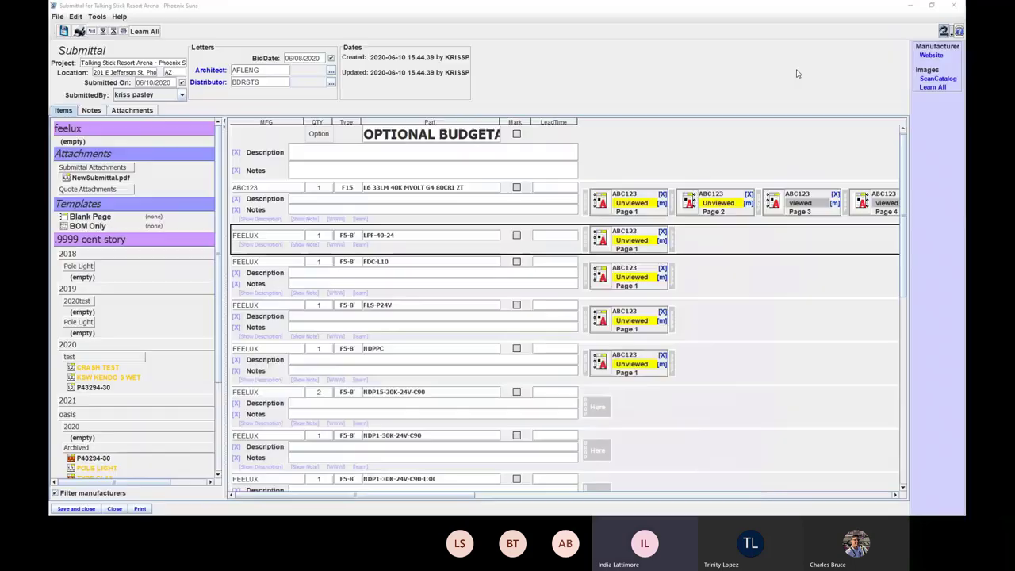
left_click(952, 6)
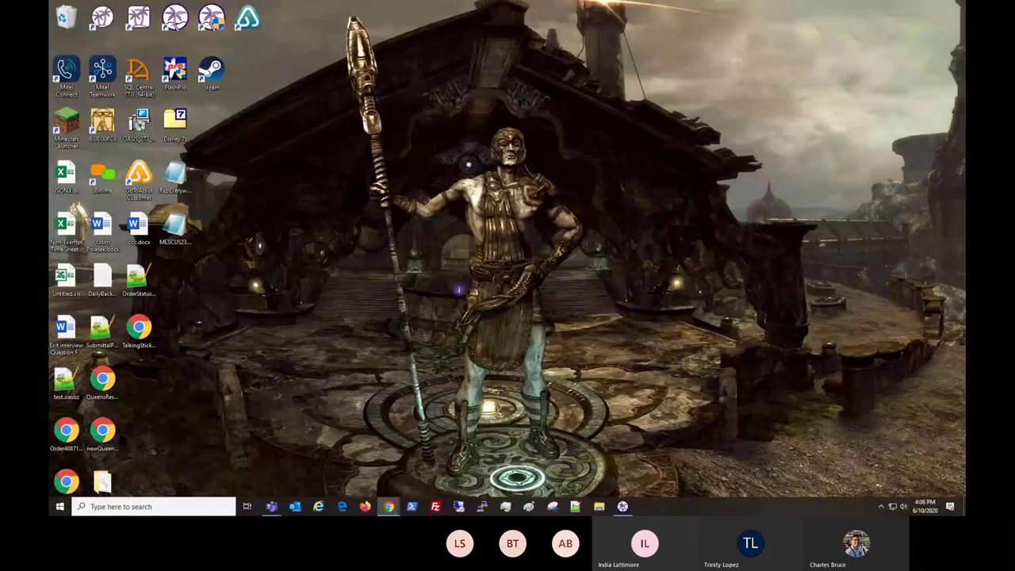
left_click(623, 506)
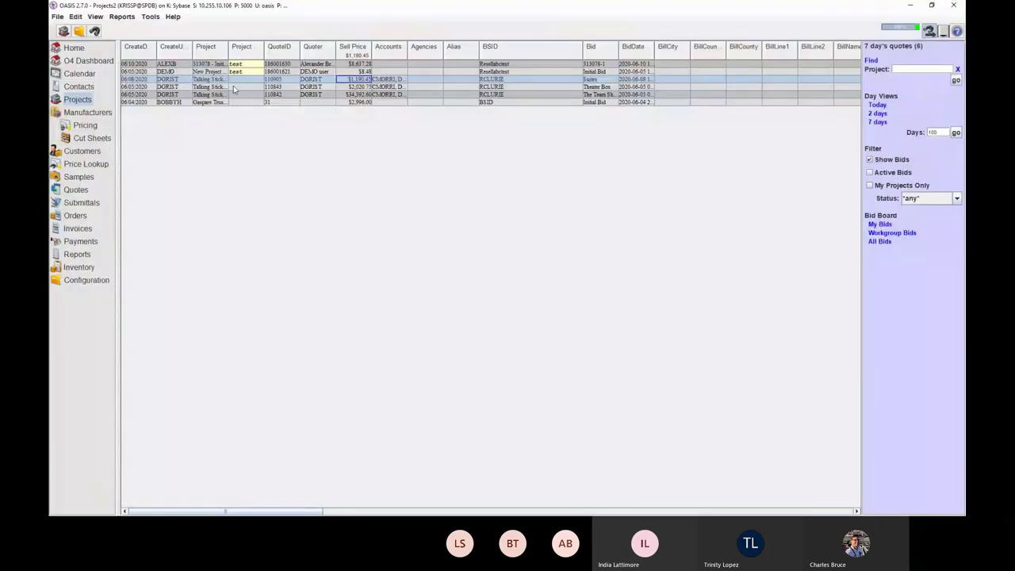
left_click(103, 115)
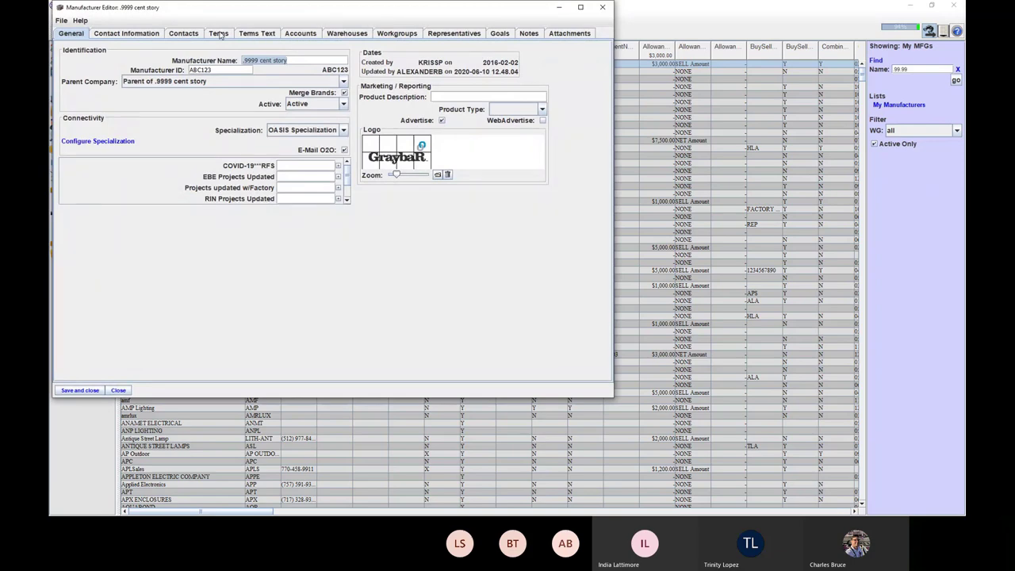
- Check .9999 cent story's Terms: 6-month cut sheet warning, 12-month archive, then close the editor unchanged
left_click(220, 34)
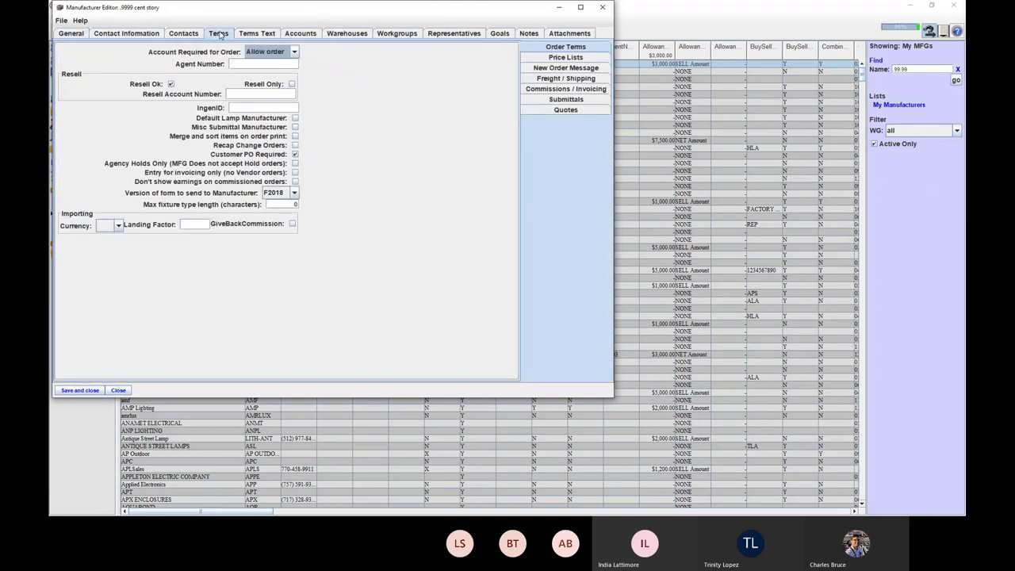
left_click(536, 102)
mouse_move(371, 13)
left_mouse_down()
mouse_move(530, 29)
mouse_move(534, 43)
mouse_move(411, 33)
mouse_move(407, 51)
left_mouse_up()
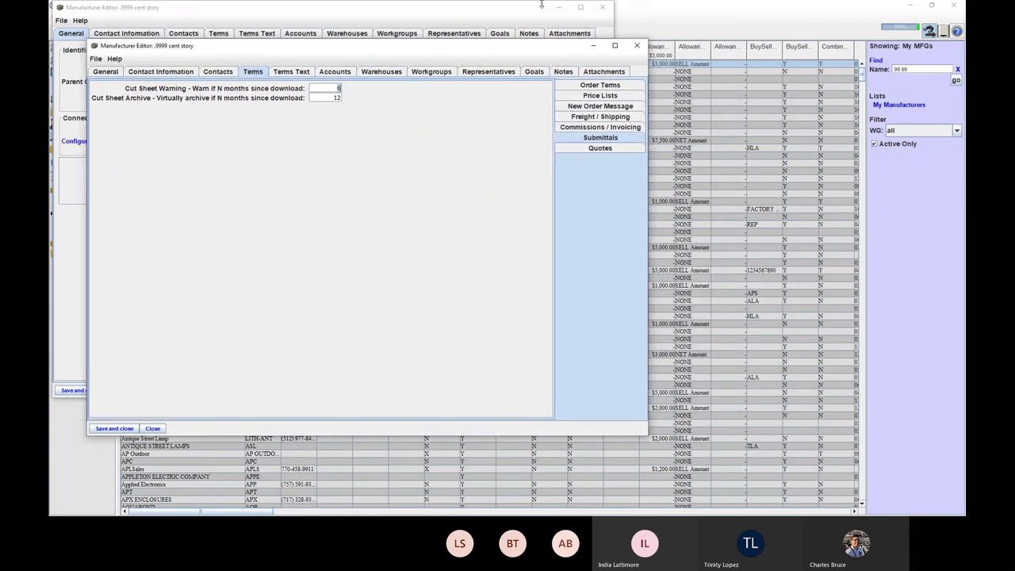
left_click(607, 13)
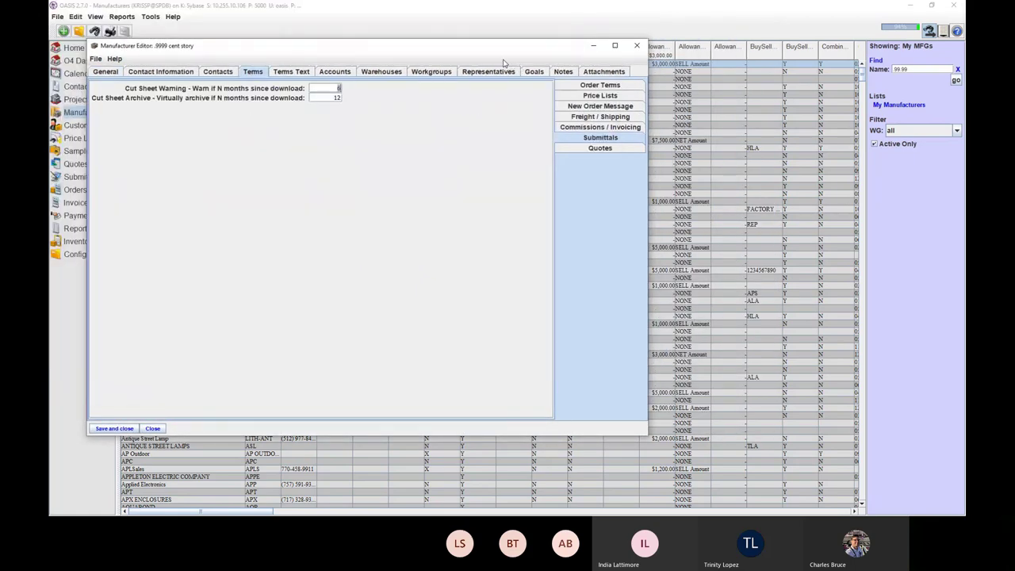
left_click_drag(491, 50, 581, 31)
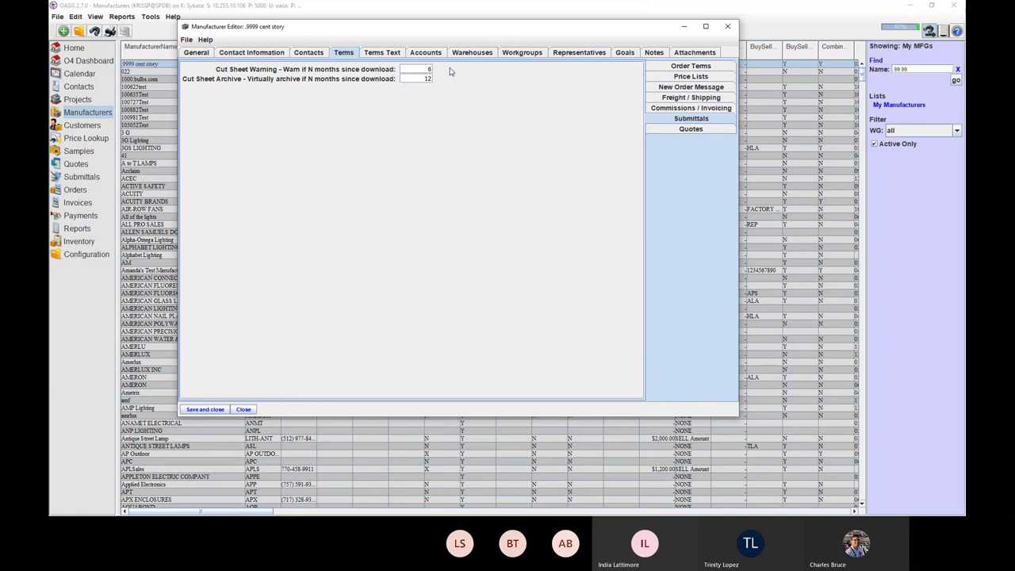
double_click(426, 78)
mouse_move(638, 31)
left_mouse_down()
mouse_move(621, 64)
mouse_move(582, 54)
left_mouse_up()
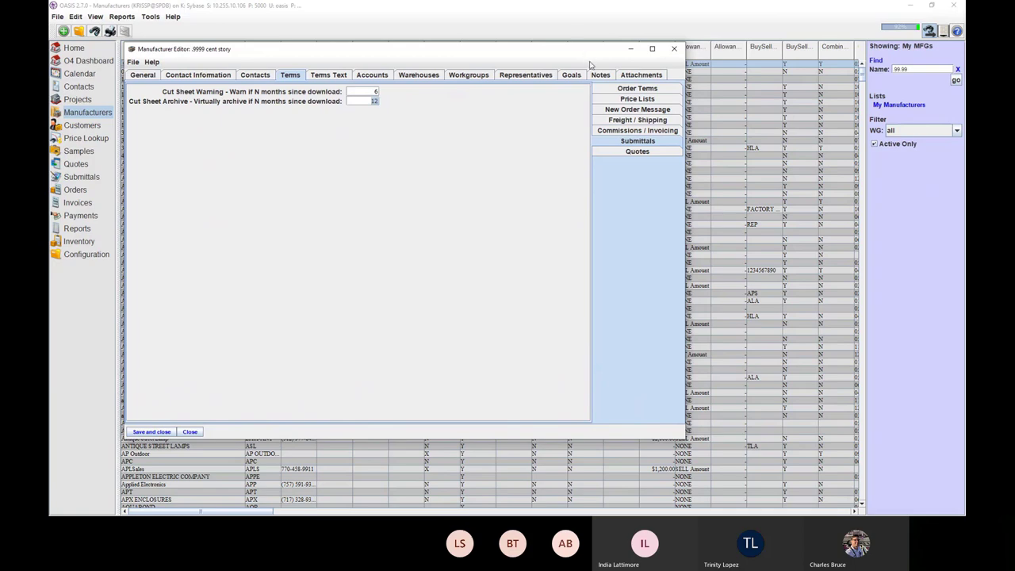
left_click(674, 49)
left_click(87, 114)
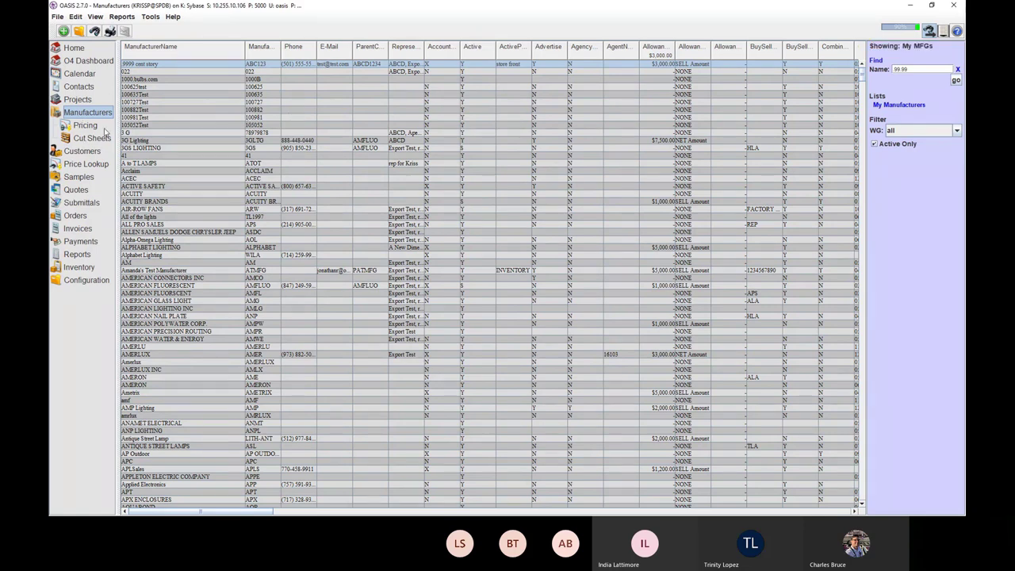
- In Cut Sheets, expand .9999 cent story's 2021, oasis, Archived, downlight and cutsheets folders
left_click(77, 139)
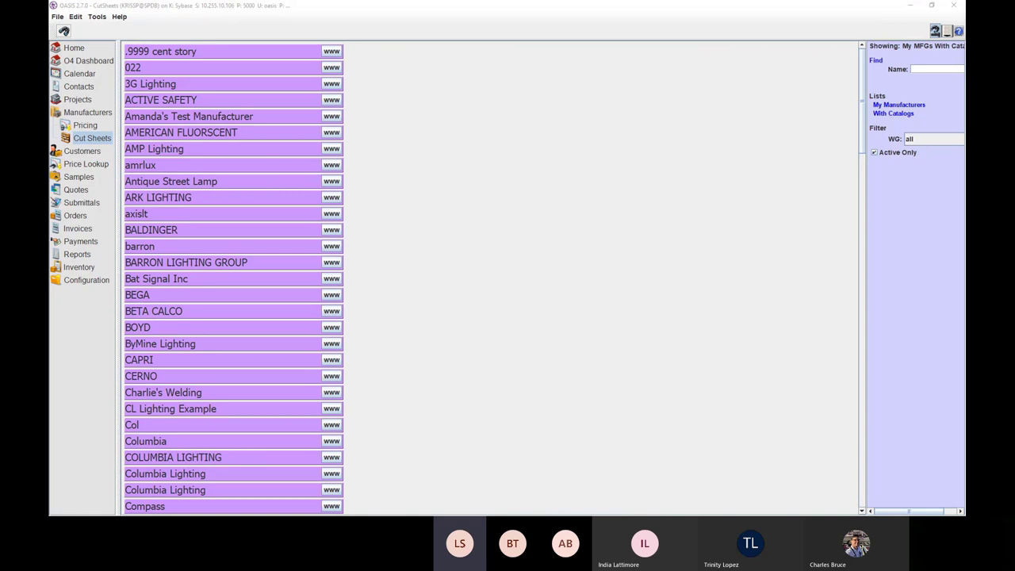
left_click(438, 52)
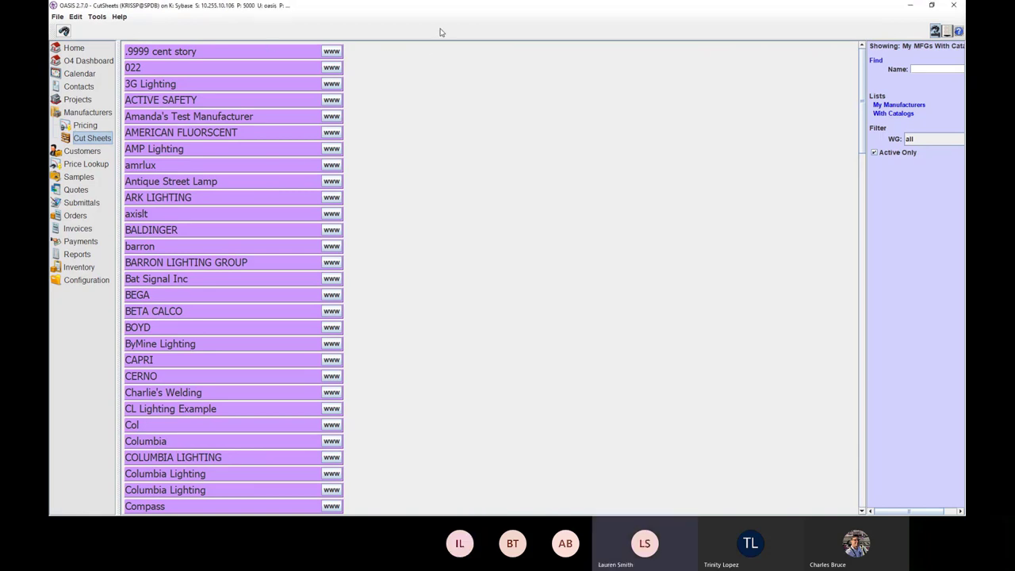
left_click(239, 54)
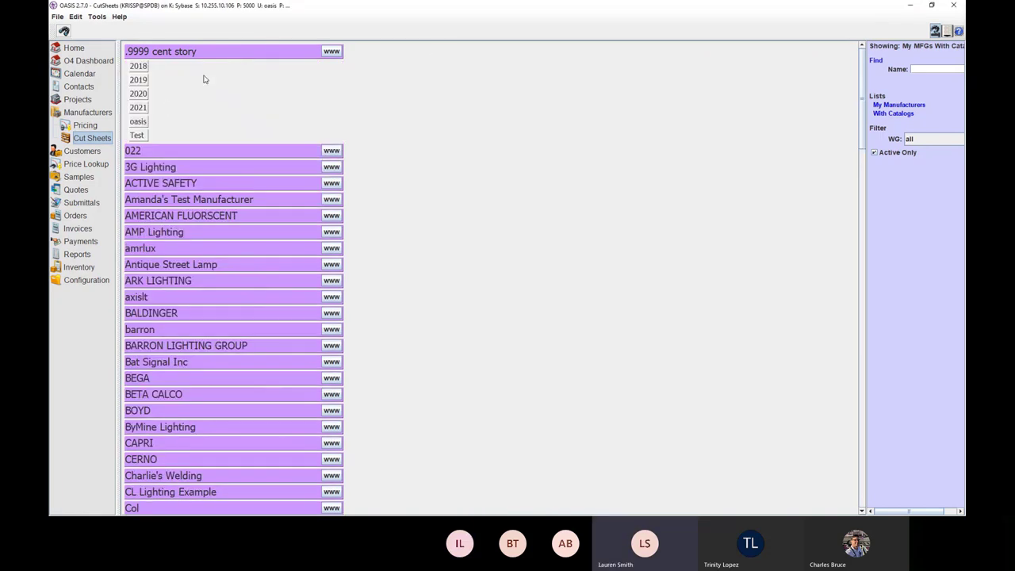
left_click(141, 111)
left_click(142, 136)
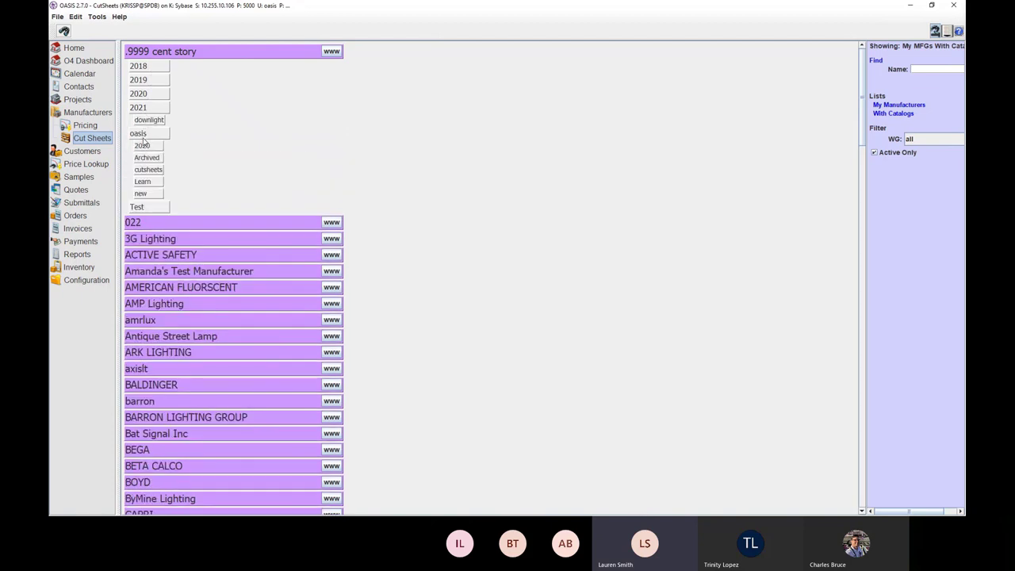
left_click(147, 158)
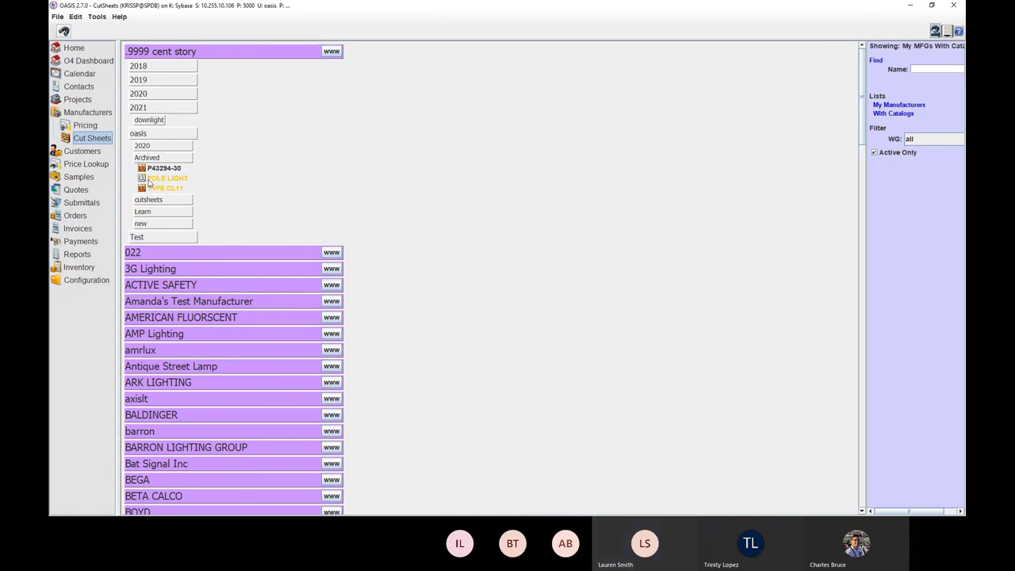
left_click(156, 119)
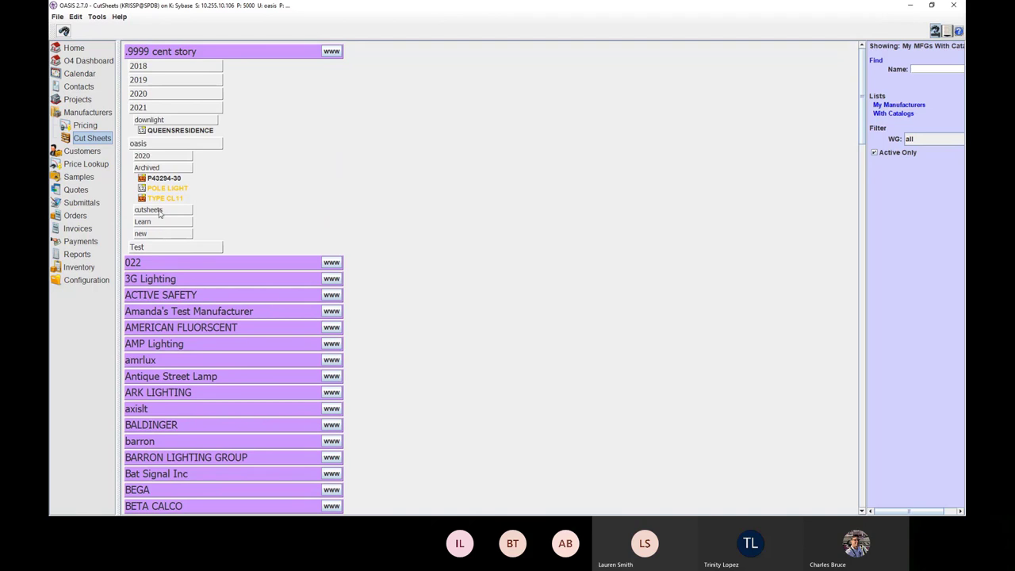
left_click(158, 210)
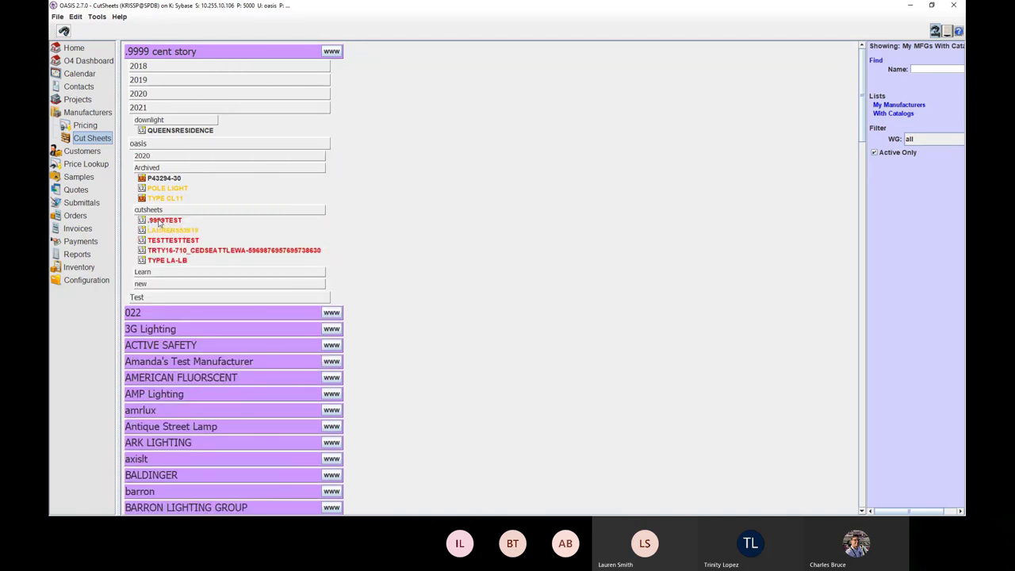
- Unarchive the .9999TEST page set with today's download date
right_click(159, 222)
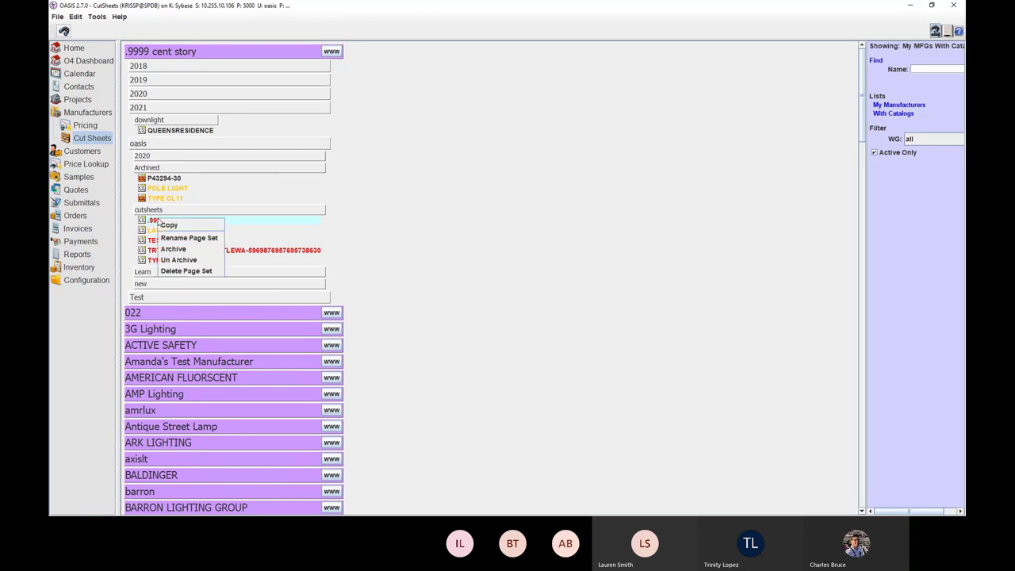
left_click(170, 260)
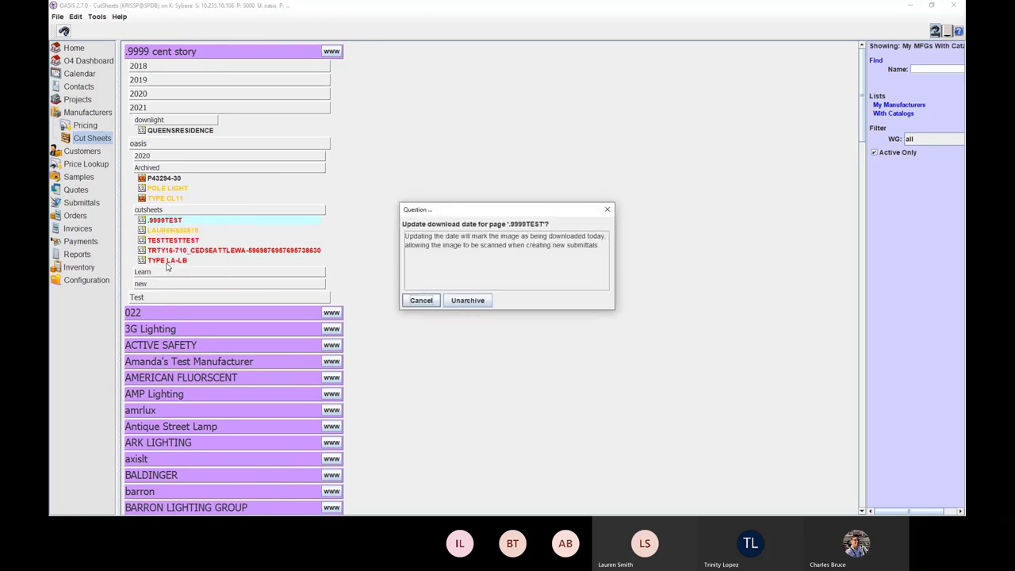
left_click_drag(445, 211, 413, 154)
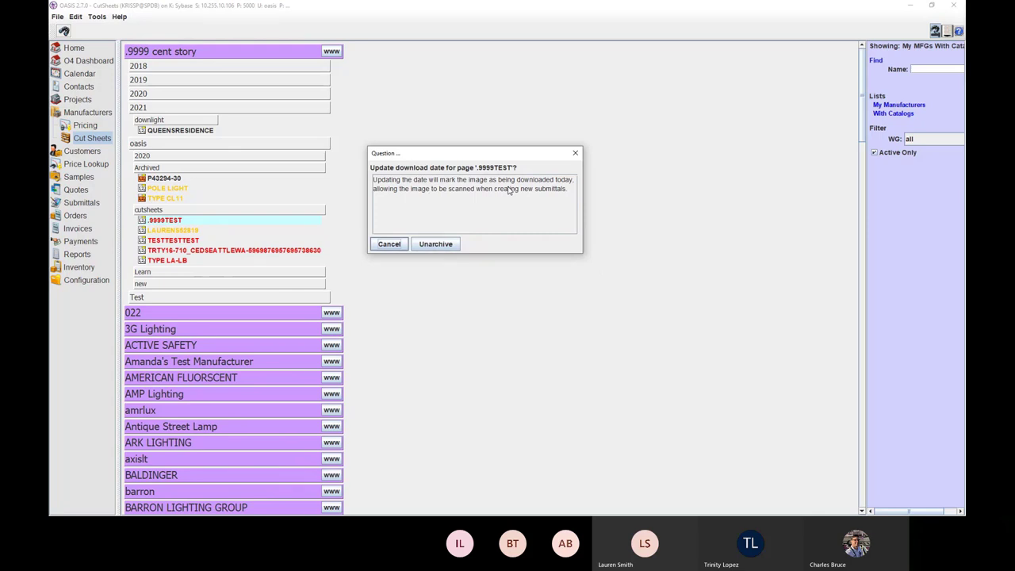
left_click(441, 240)
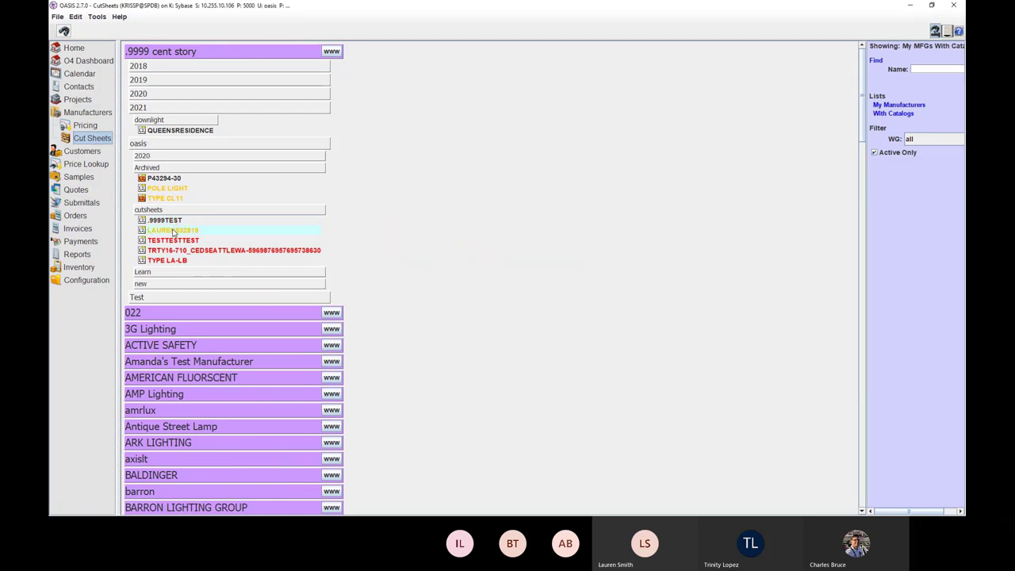
- Archive the page set following .9999TEST, moving it into the Archived folder
right_click(173, 231)
left_click(190, 270)
right_click(161, 231)
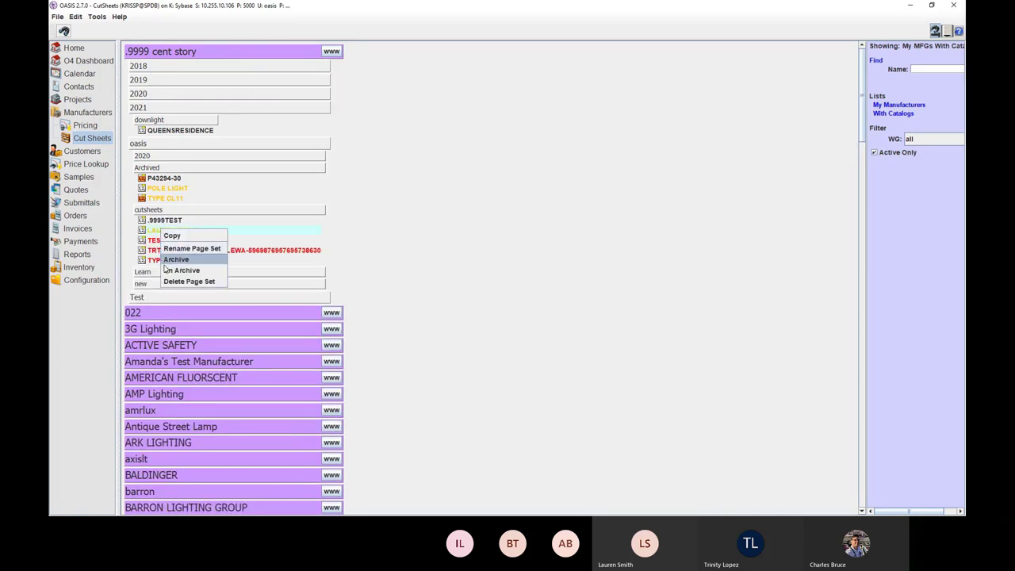
left_click(165, 270)
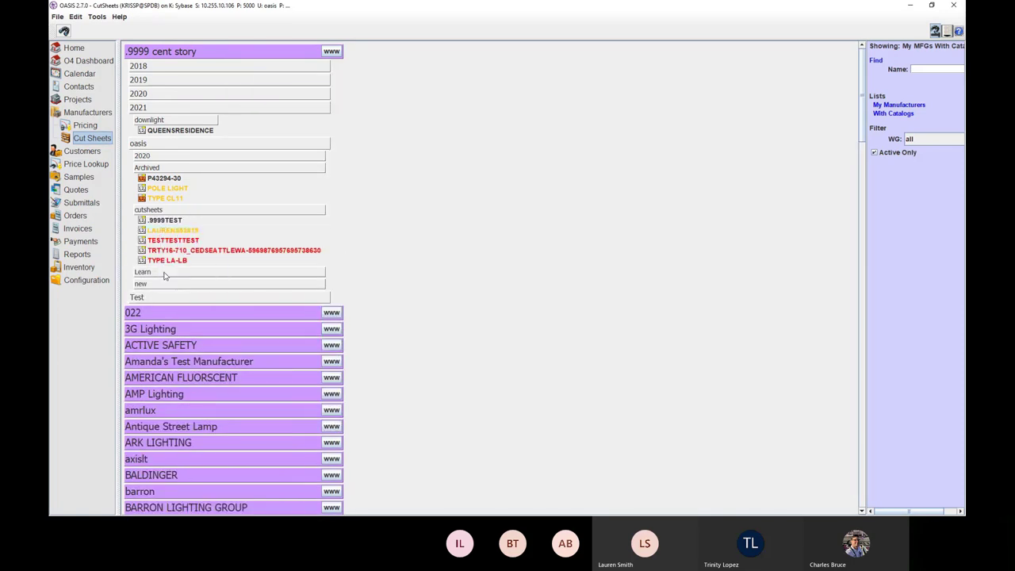
right_click(164, 231)
left_click(175, 262)
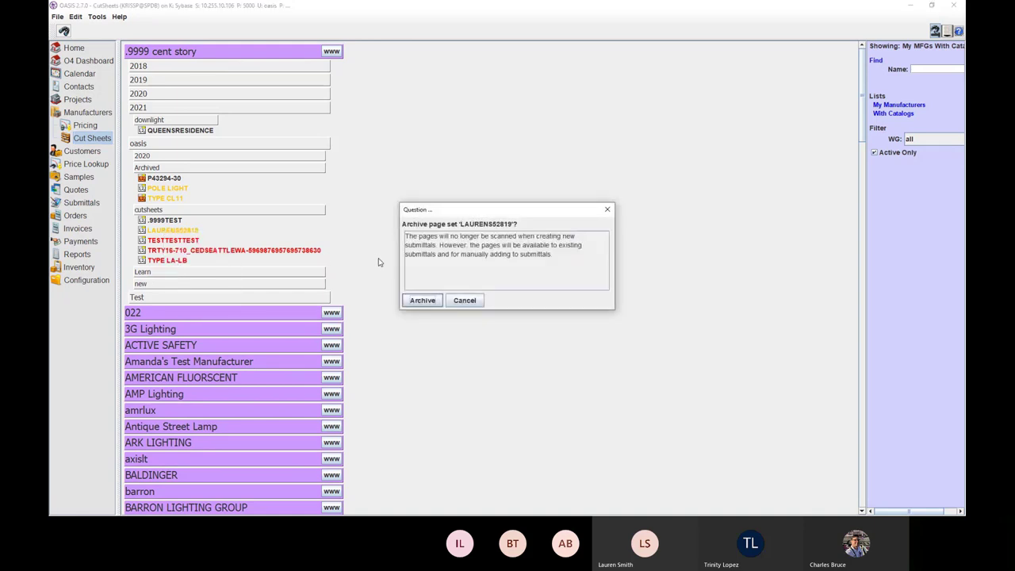
left_click(421, 301)
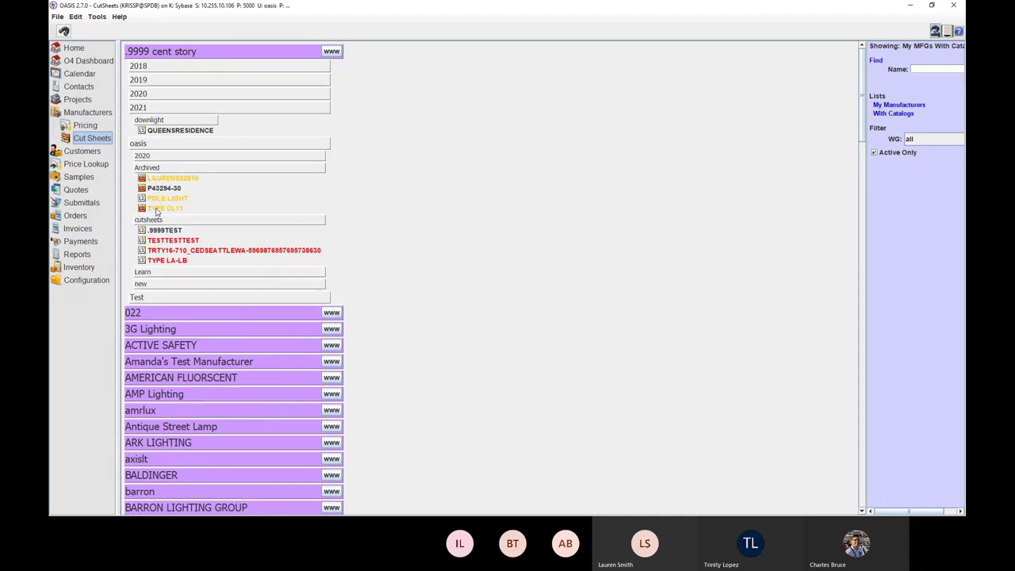
- Choose Un Archive on the POLE LIGHT page set
right_click(157, 199)
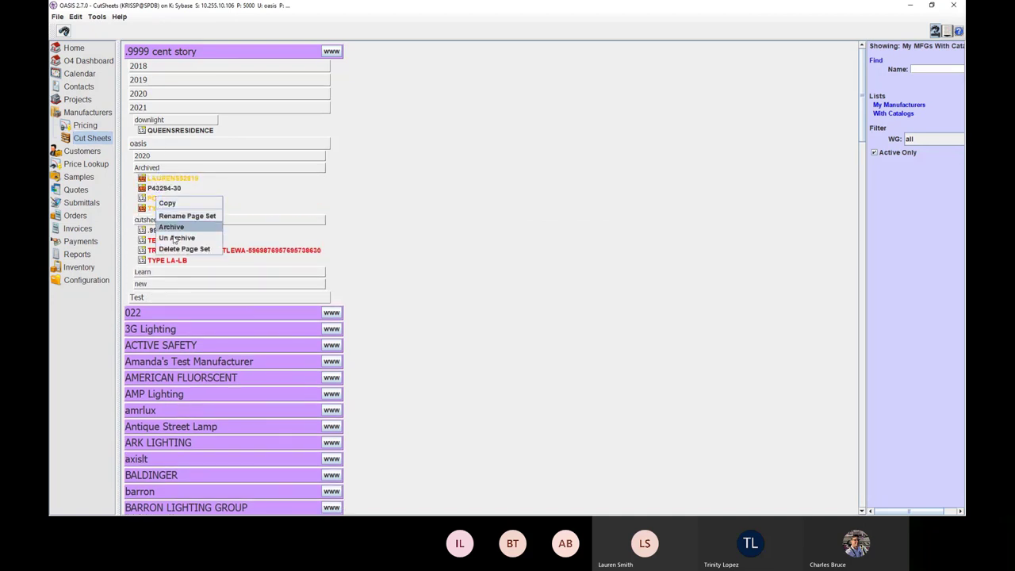
left_click(172, 239)
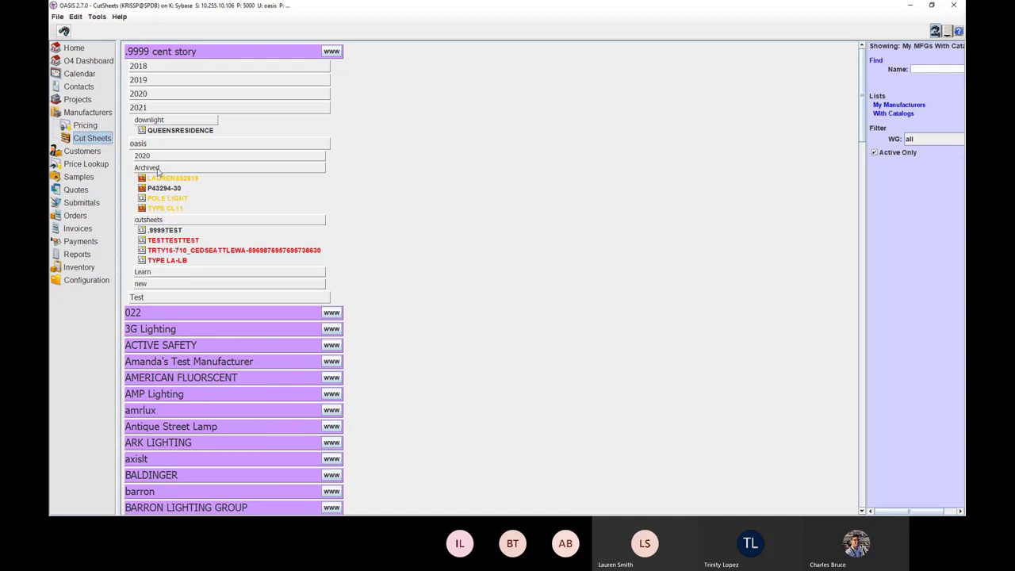
right_click(156, 201)
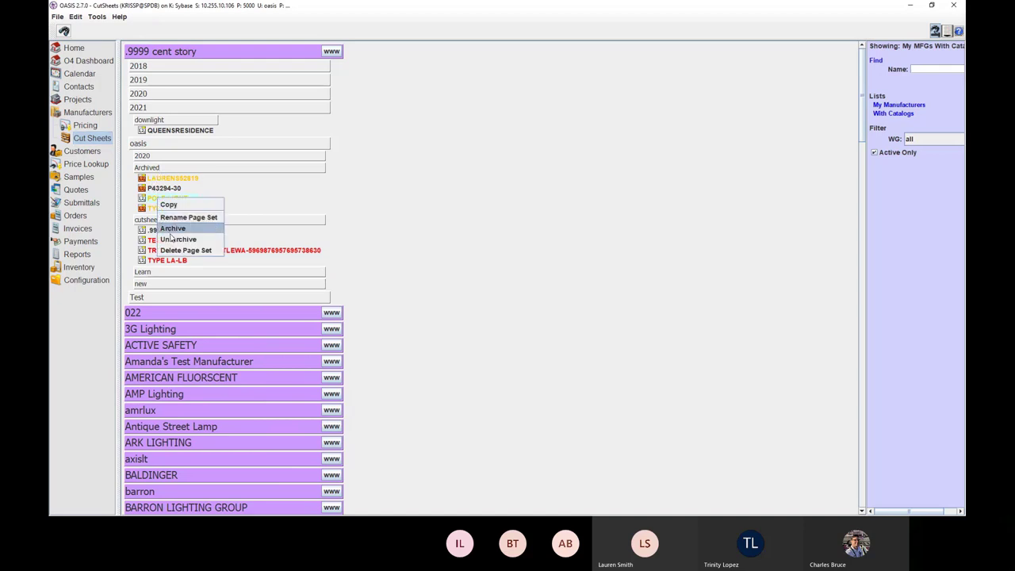
left_click(175, 241)
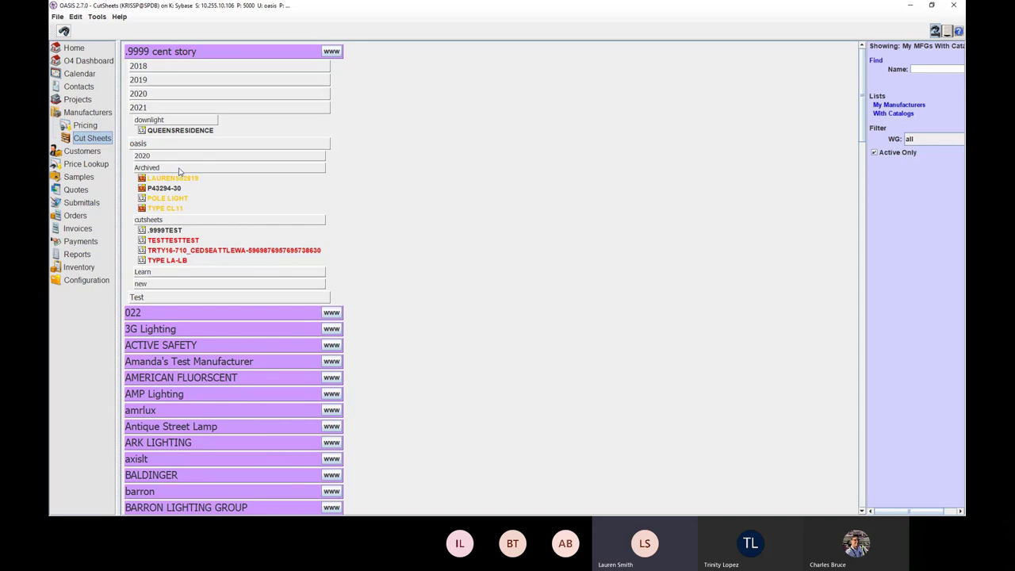
- Open POLE LIGHT page 1 in the Page Editor, update it and set it current
left_click(177, 158)
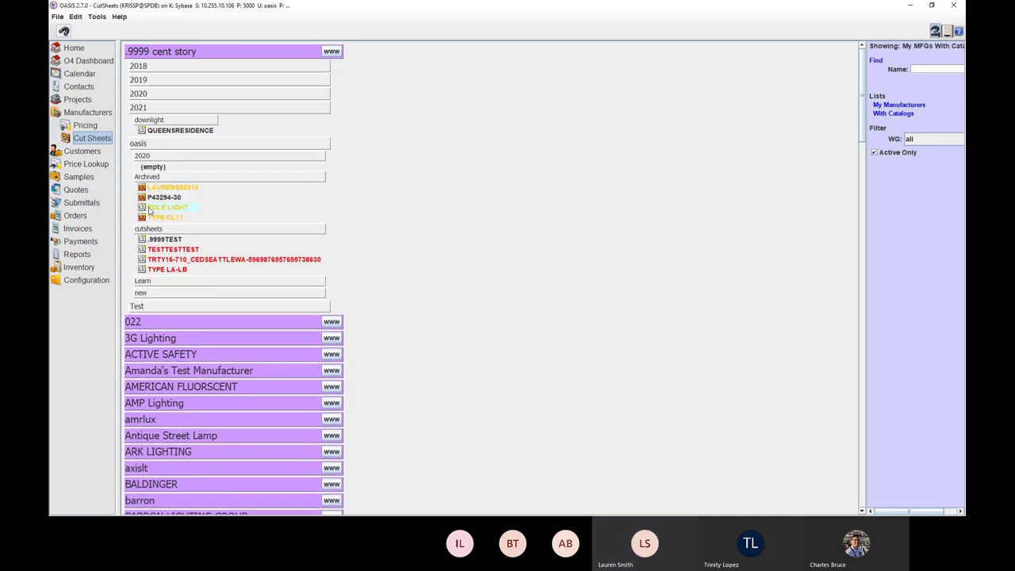
left_click(149, 207)
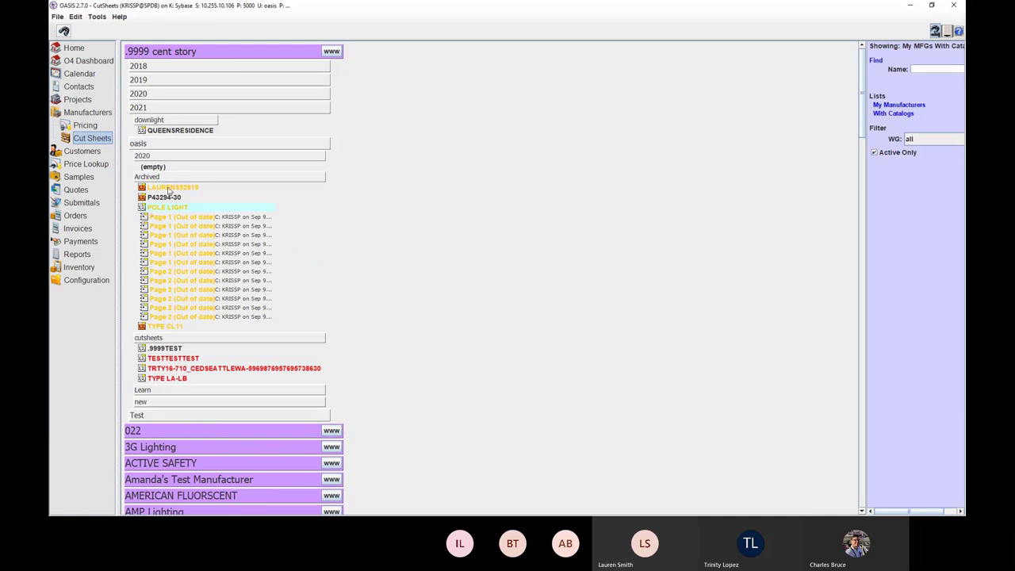
double_click(167, 226)
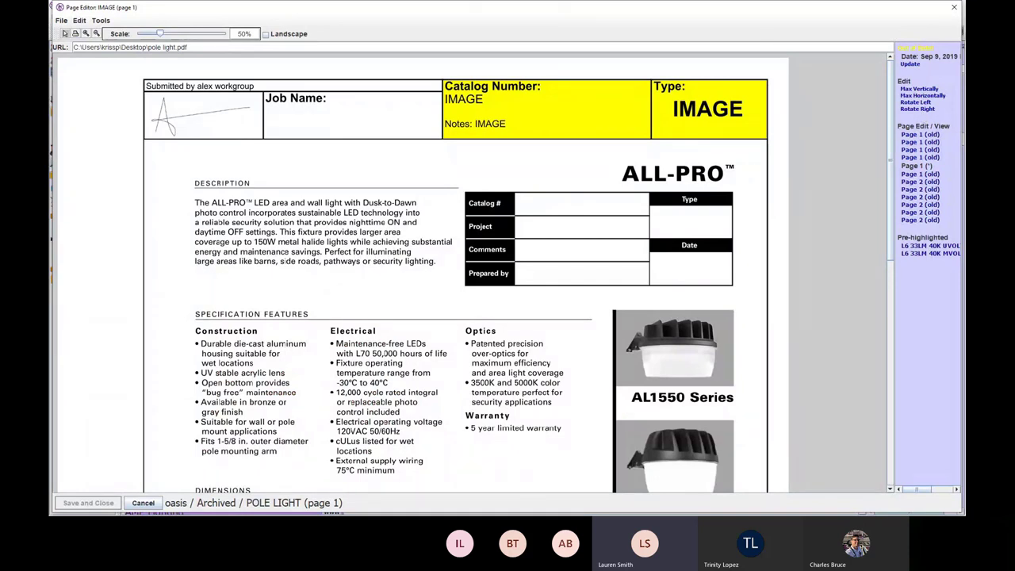
left_click(904, 64)
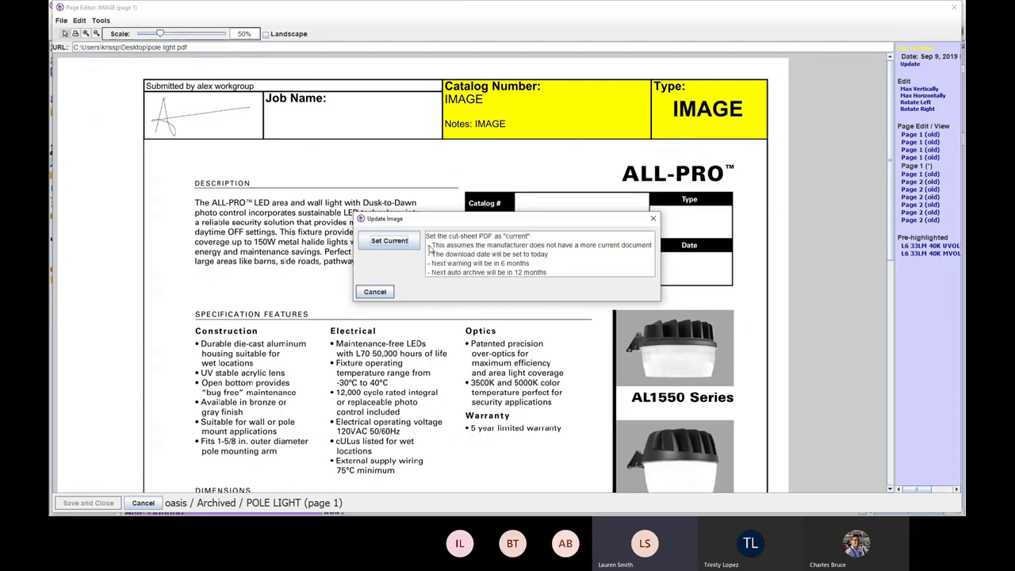
left_click(397, 241)
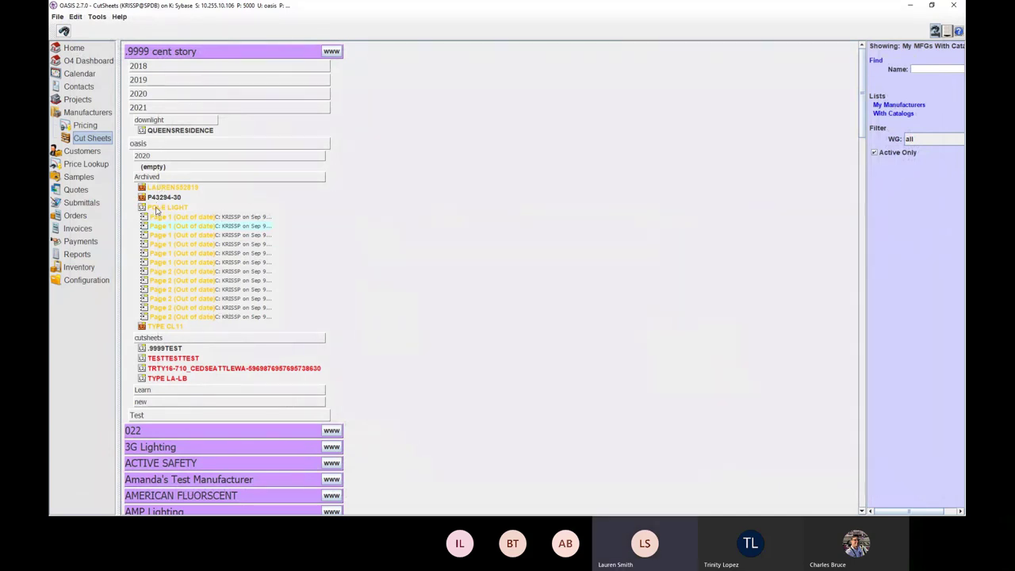
- Refresh the Archived folder and expand POLE LIGHT to confirm its pages are current
left_click(162, 179)
left_click(161, 179)
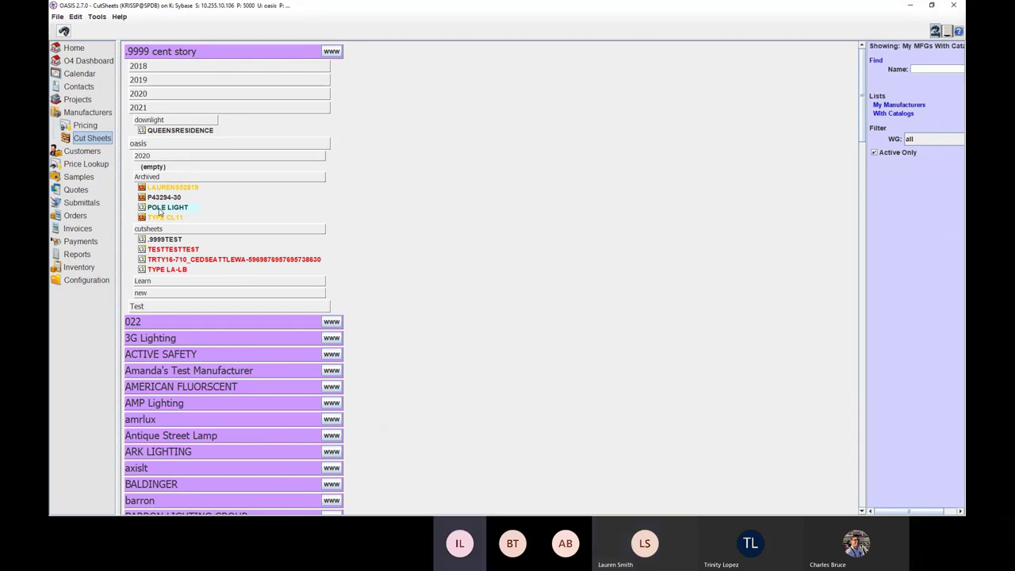
left_click(159, 208)
- Open page 6 of the pre-highlighted L6 33LM 40K UVOLT G4 80CRI ZT cut sheet
double_click(159, 218)
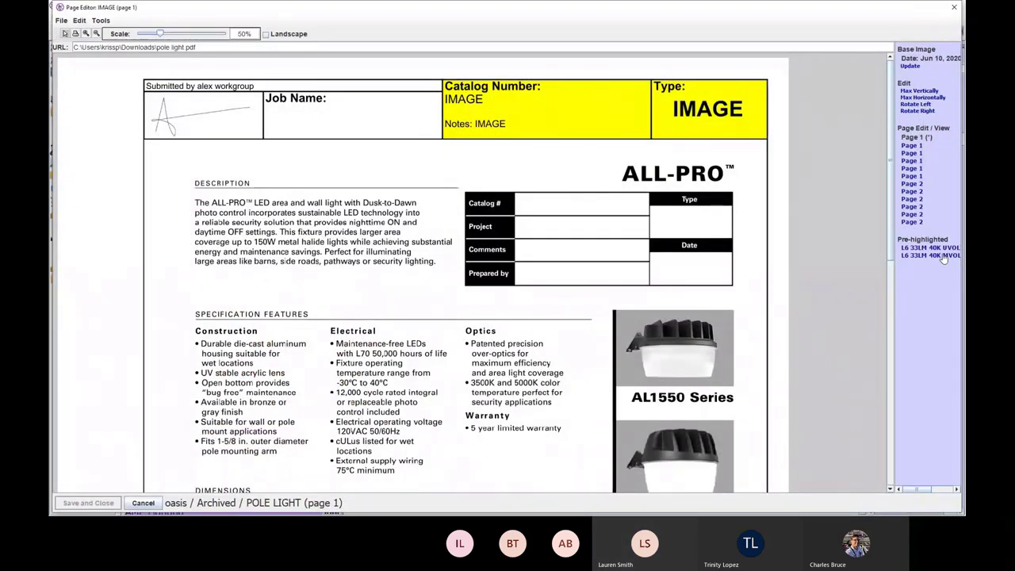
left_click_drag(938, 5, 936, 7)
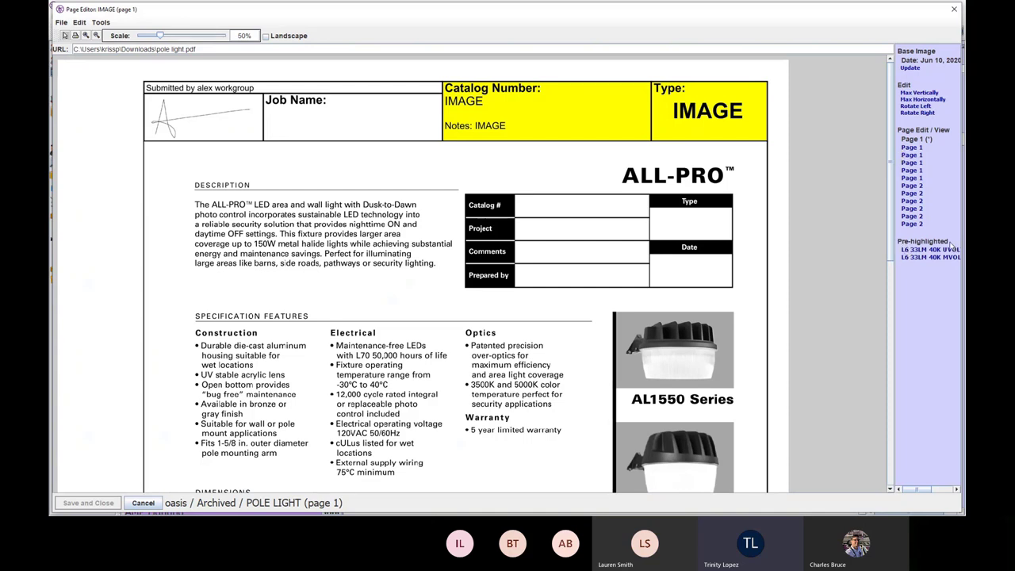
left_click(938, 250)
- Go to page 2 of the L6 sheet and pick the 11001001 quick clip
scroll(789, 209, "down", 10)
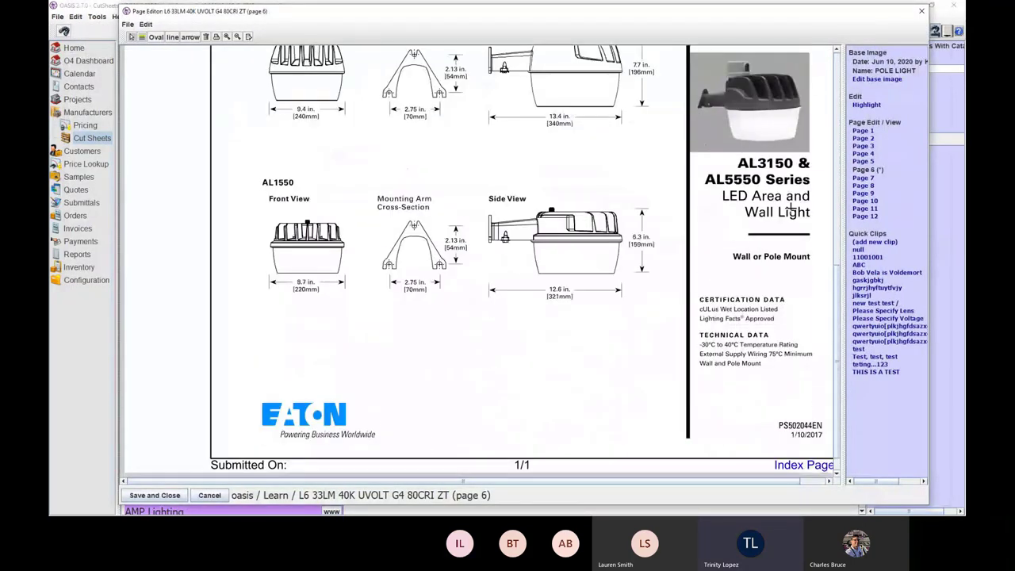
left_click(866, 131)
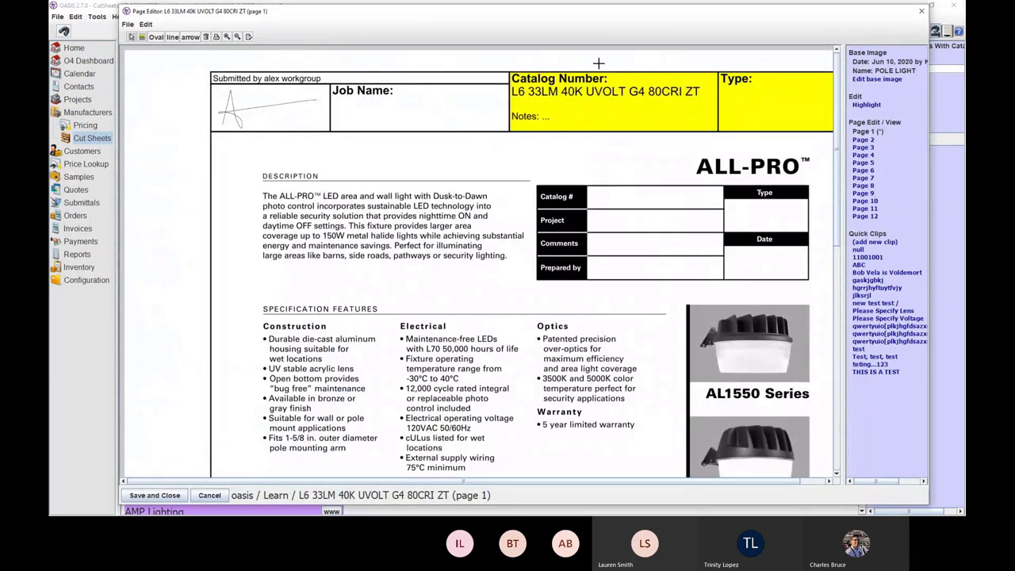
left_click(863, 141)
left_click(864, 258)
scroll(838, 233, "down", 5)
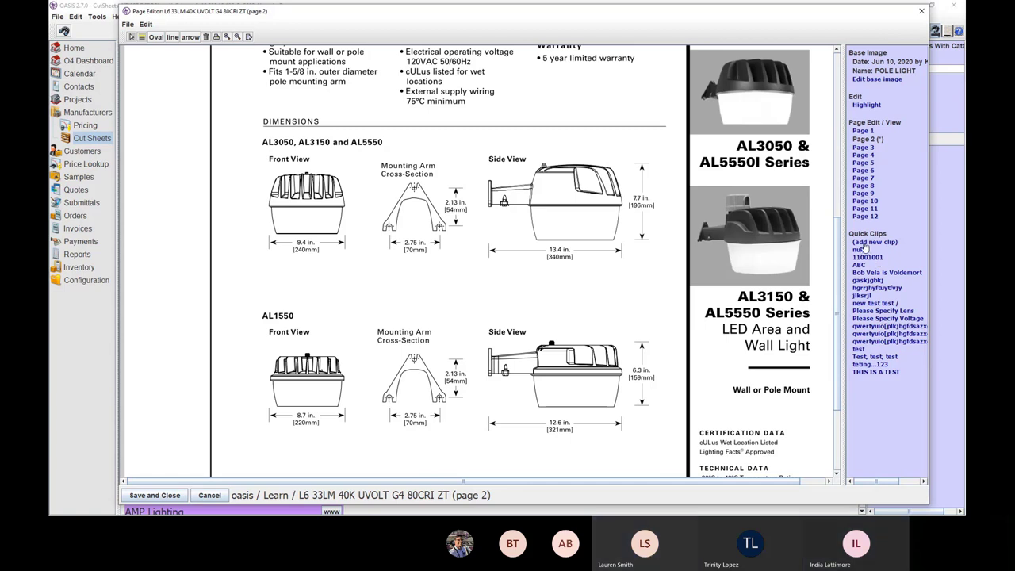
- Place the THIS IS A TEST clip on the front view, then delete it
left_click(223, 204)
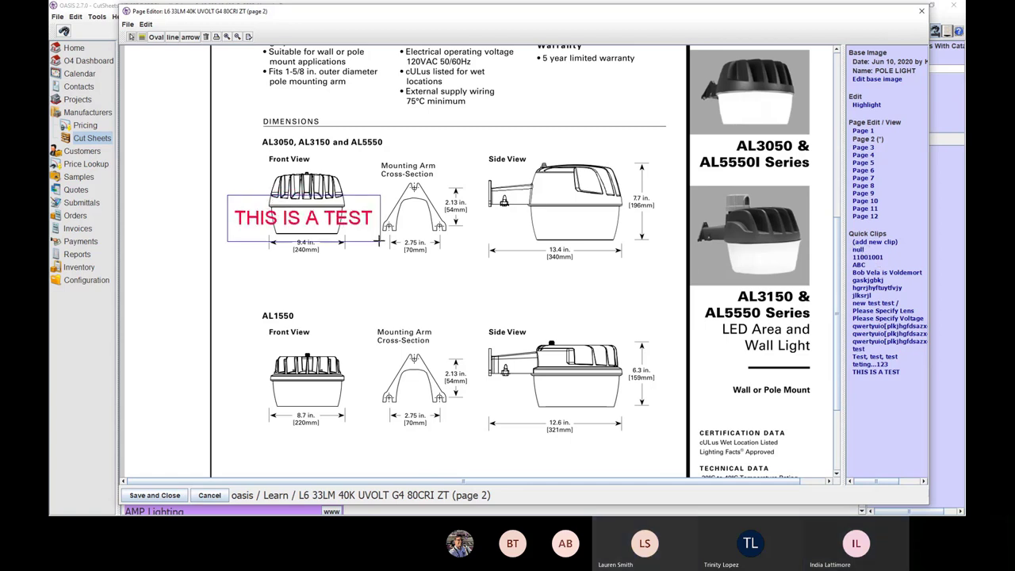
right_click(382, 241)
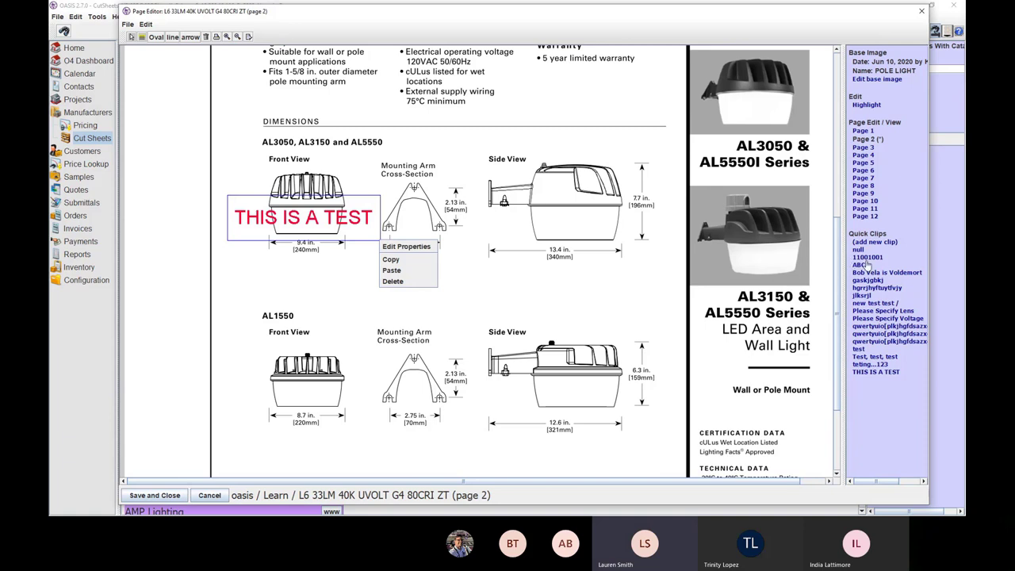
left_click(358, 207)
key("Delete")
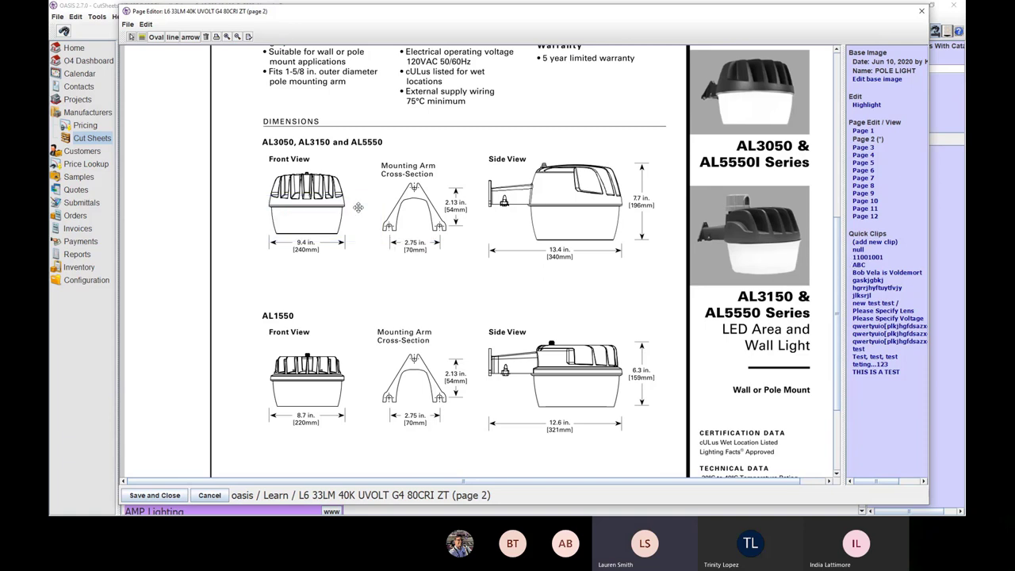
- Add null, text and test quick-clip highlights over the AL3050, AL1550 and spec rows
left_click(856, 250)
mouse_move(249, 170)
left_mouse_down()
mouse_move(349, 219)
mouse_move(678, 270)
mouse_move(666, 265)
left_mouse_up()
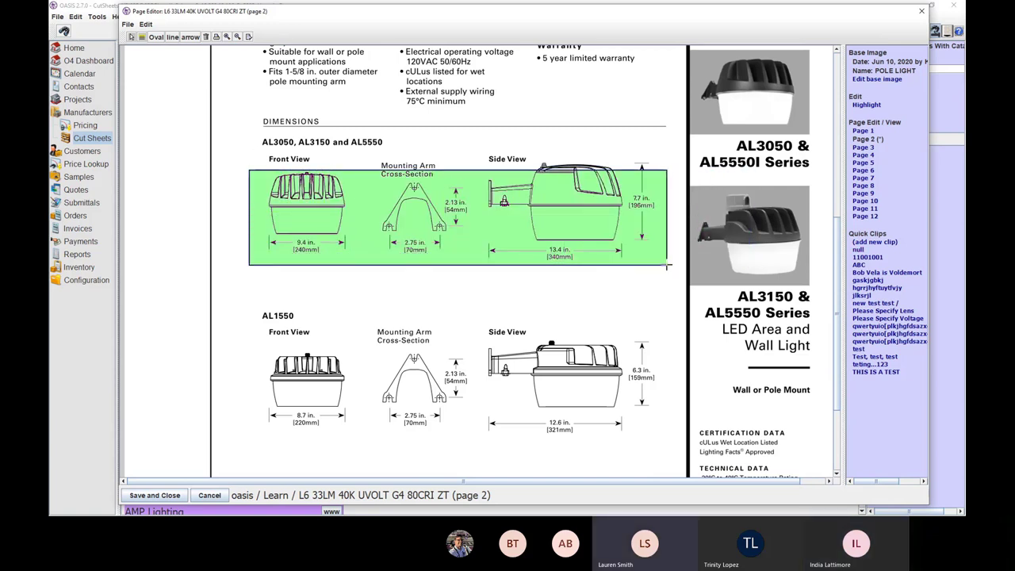
left_click(877, 273)
mouse_move(248, 306)
left_mouse_down()
mouse_move(443, 399)
mouse_move(670, 433)
left_mouse_up()
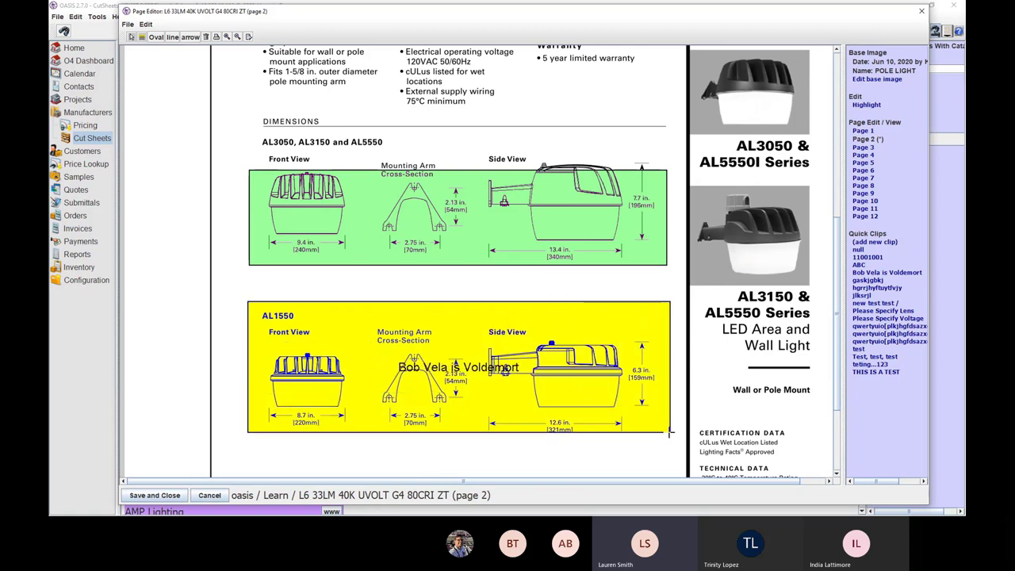
left_click(858, 349)
scroll(226, 139, "up", 3)
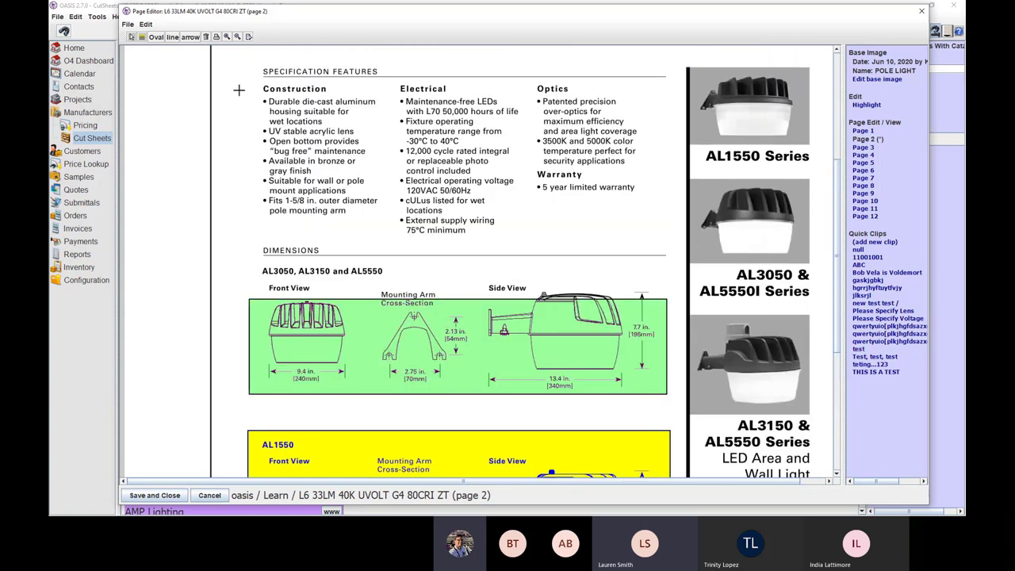
mouse_move(242, 62)
left_mouse_down()
mouse_move(463, 129)
mouse_move(674, 159)
left_mouse_up()
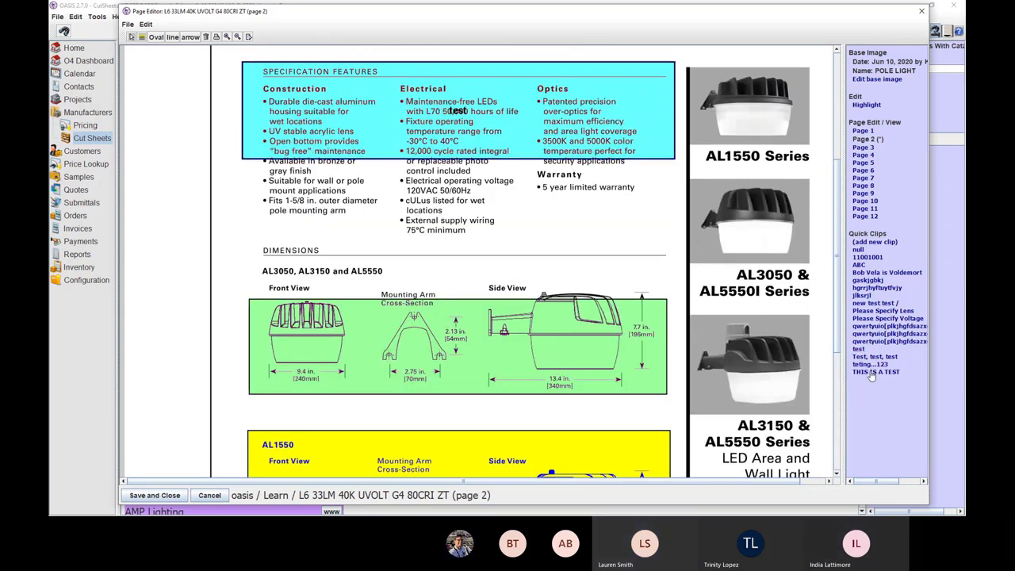
mouse_move(249, 174)
left_mouse_down()
mouse_move(573, 265)
mouse_move(678, 274)
left_mouse_up()
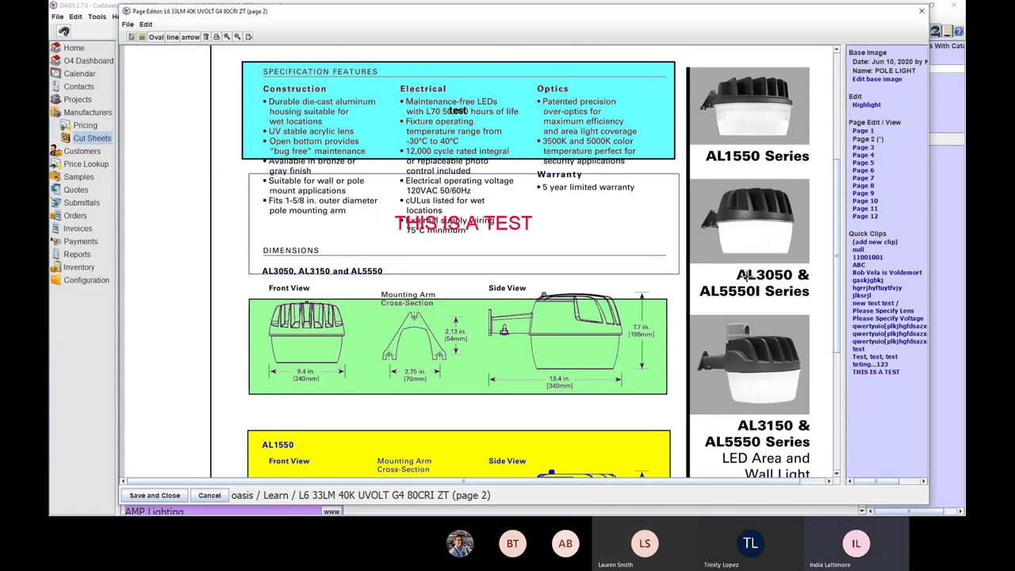
- Delete the cyan, test and green highlights, move the yellow one up, and open its properties
left_click(611, 140)
key("Delete")
left_click(523, 232)
key("Delete")
left_click(517, 314)
key("Delete")
left_click_drag(506, 451, 501, 199)
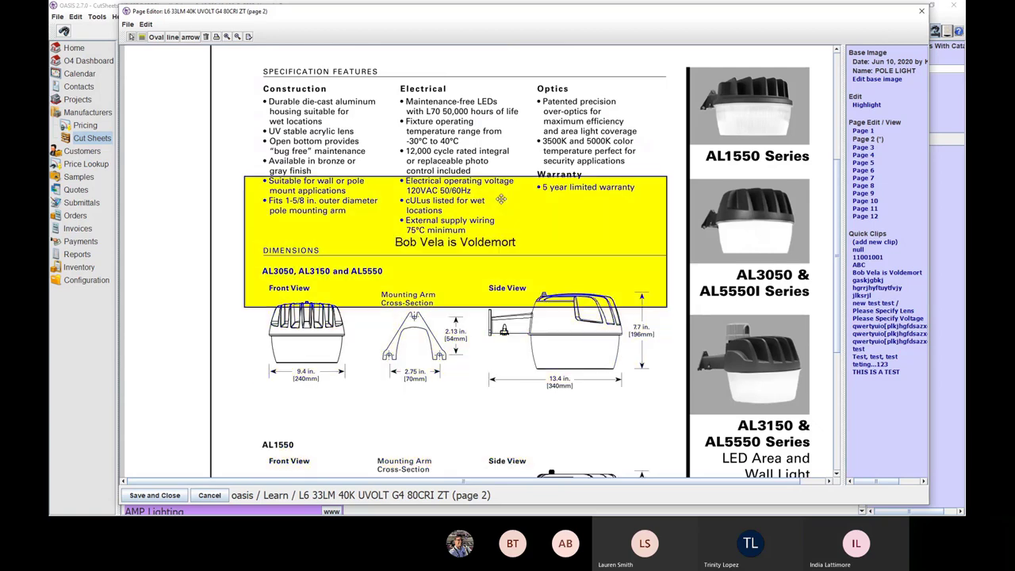
double_click(501, 199)
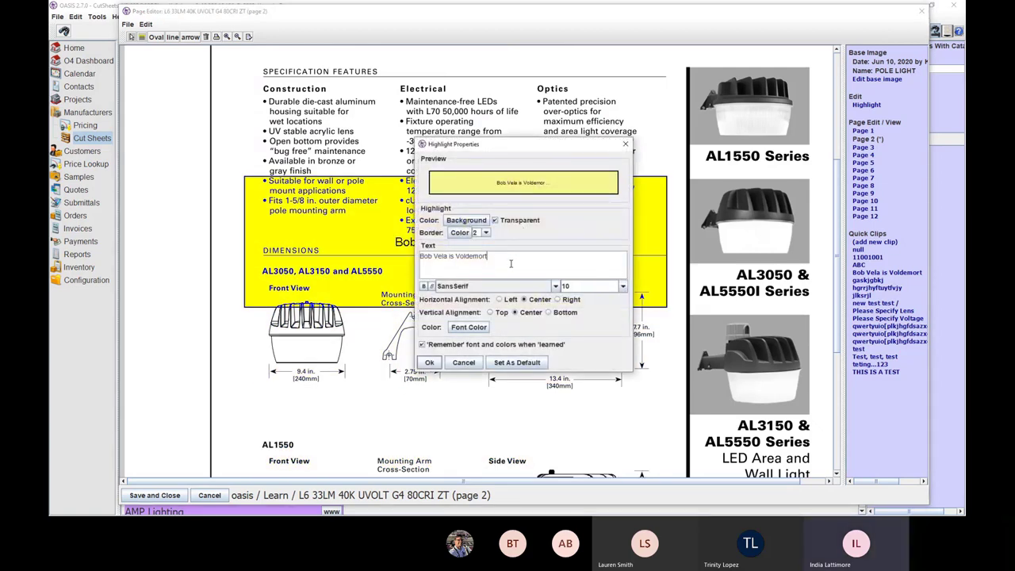
- Caption the yellow highlight 'krisses new test', frame the AL3050 drawings, and save it as a quick clip
left_click_drag(511, 262, 409, 253)
key("BackSpace")
type("ses new tes")
type("t")
left_click(432, 362)
mouse_move(475, 208)
left_mouse_down()
mouse_move(466, 293)
mouse_move(475, 311)
left_mouse_up()
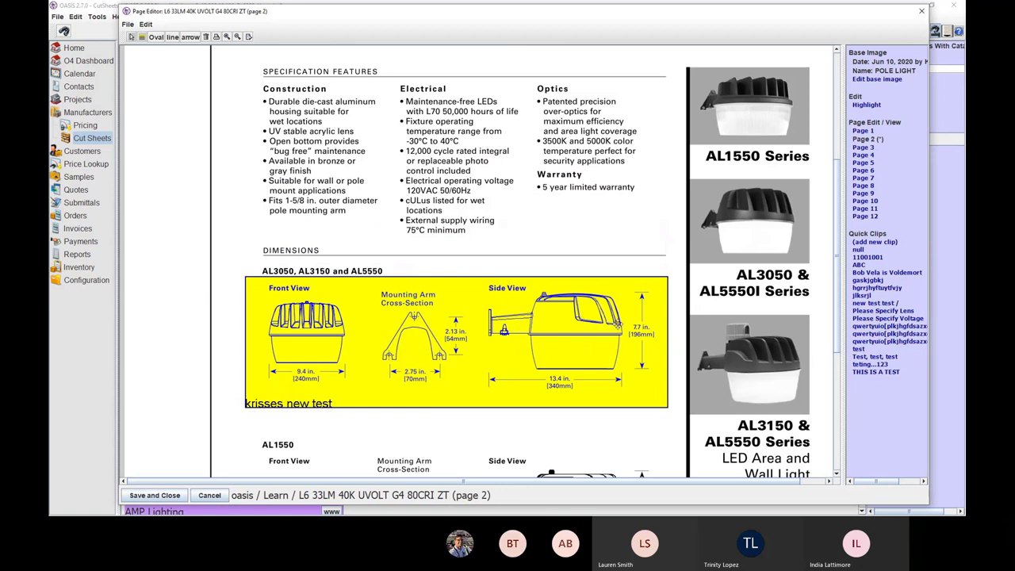
left_click(876, 244)
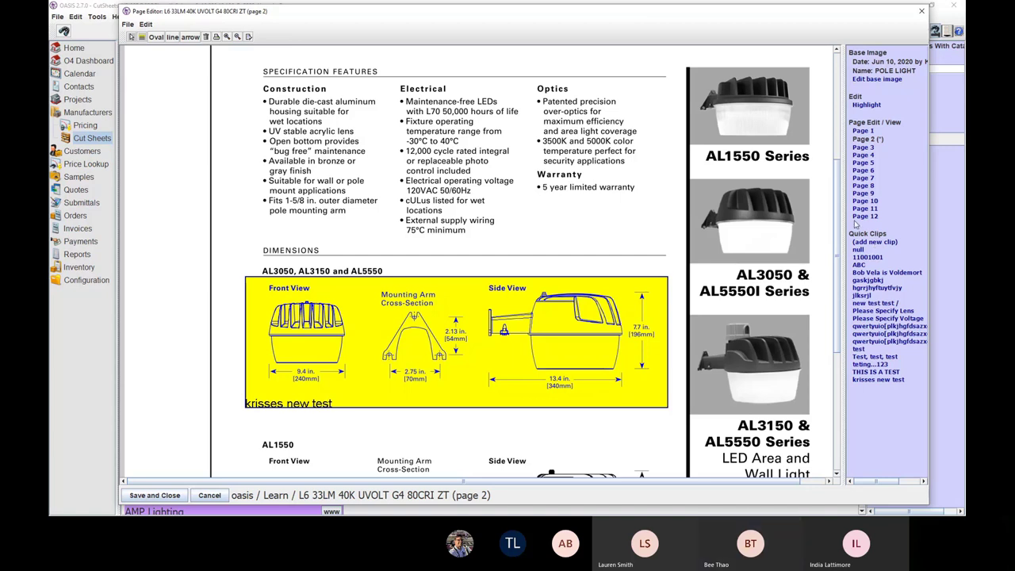
- Move and stretch the highlight over the specification features, then close the editor discarding changes
left_click_drag(550, 317, 563, 119)
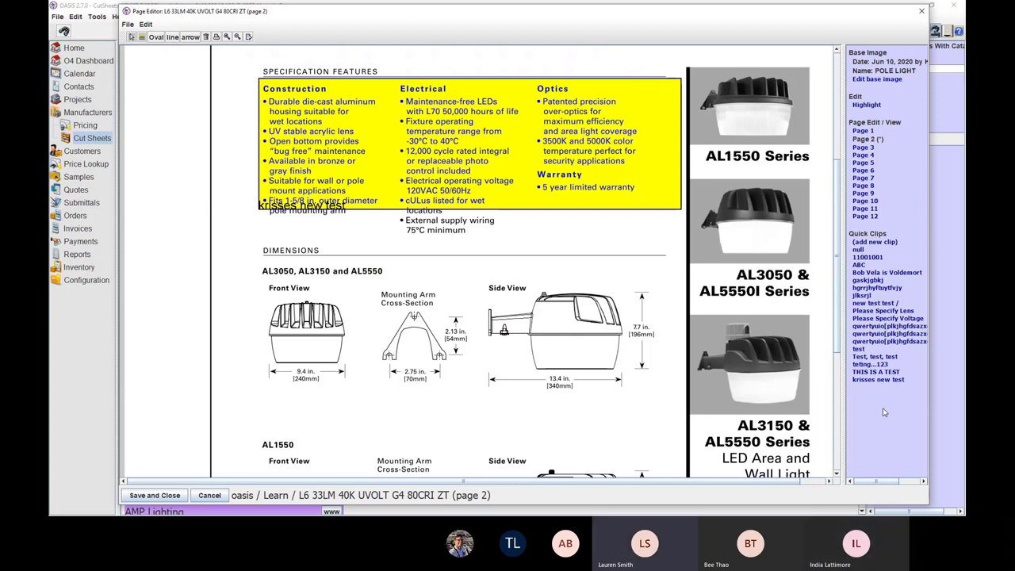
left_click_drag(385, 208, 386, 244)
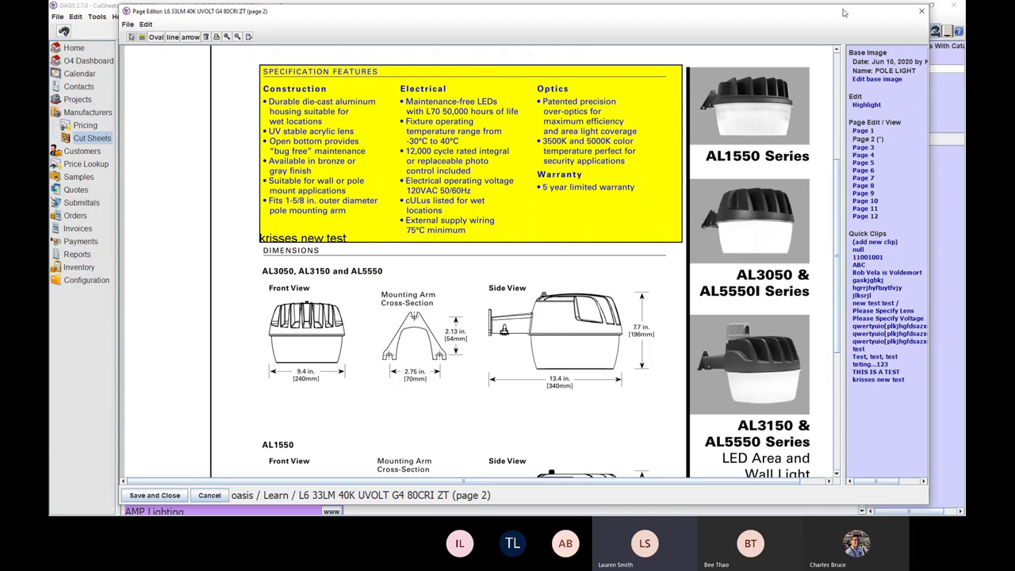
left_click(923, 13)
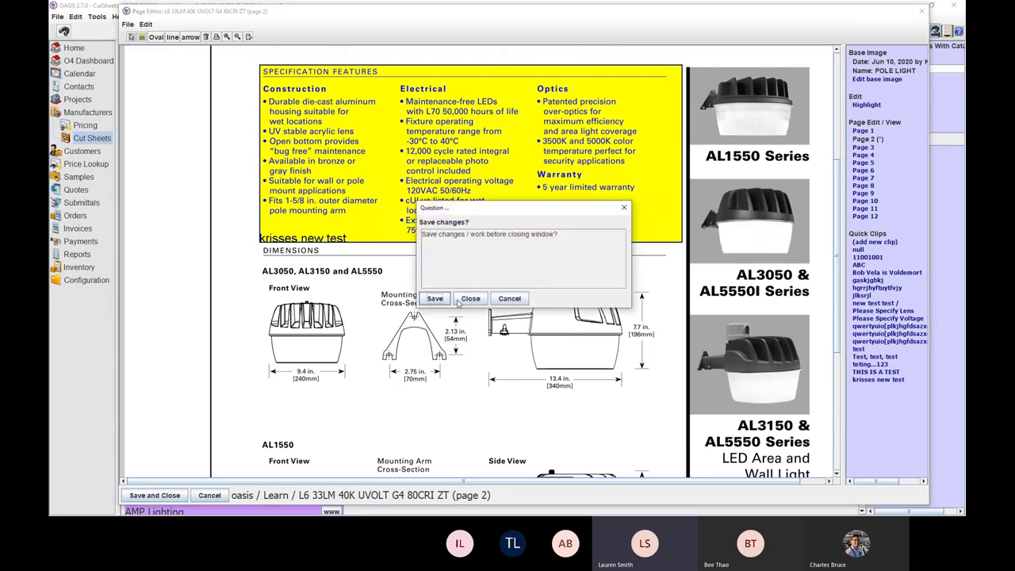
left_click(470, 300)
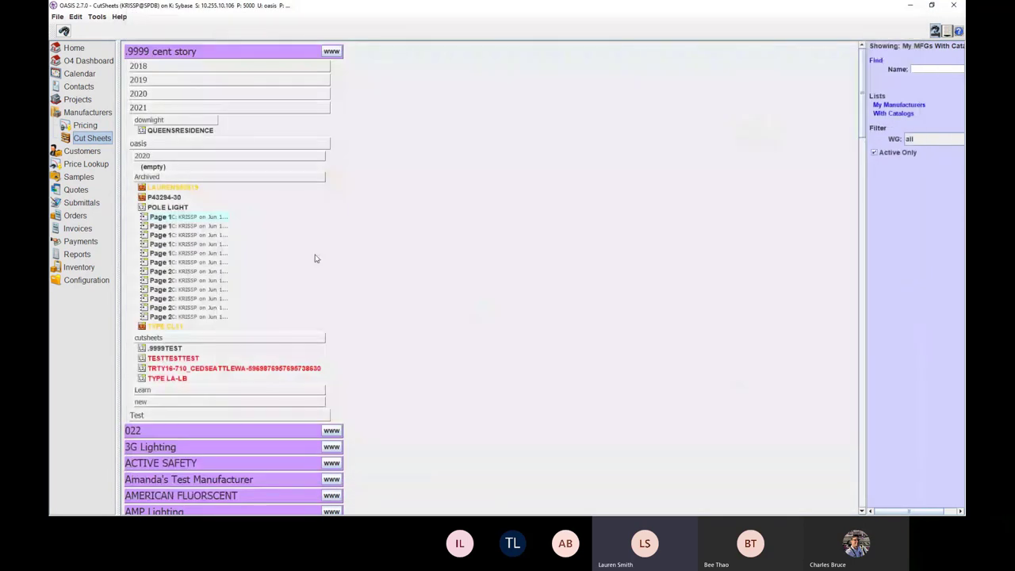
- Review the Submittals tab of Global Settings from Software configuration, then close it unchanged
left_click(83, 281)
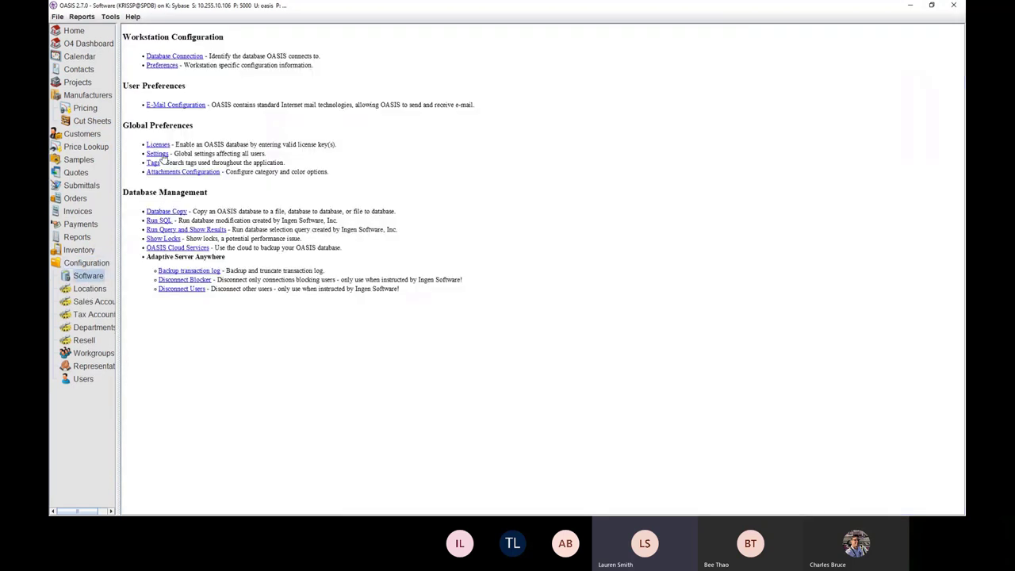
left_click(158, 154)
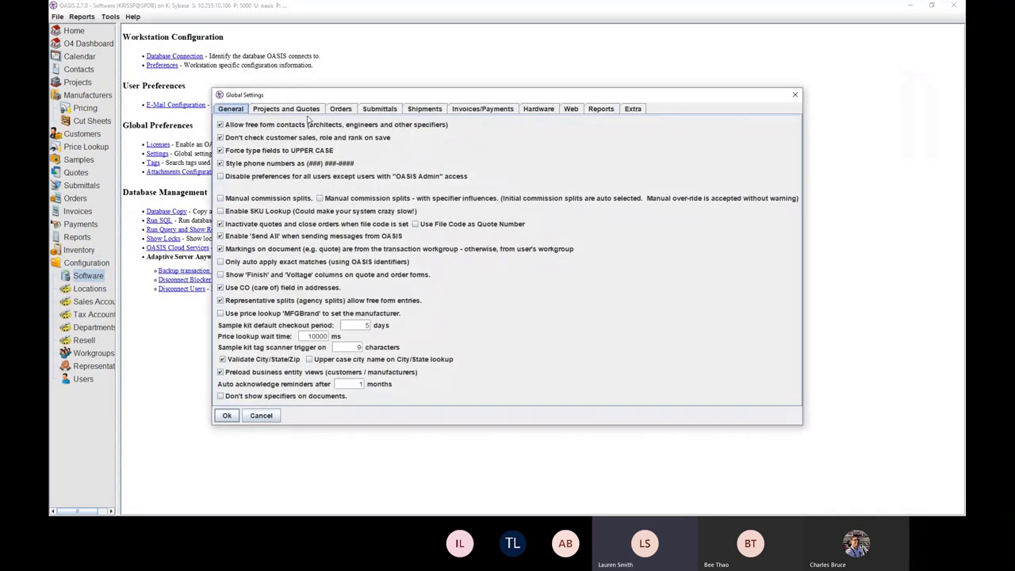
left_click(382, 111)
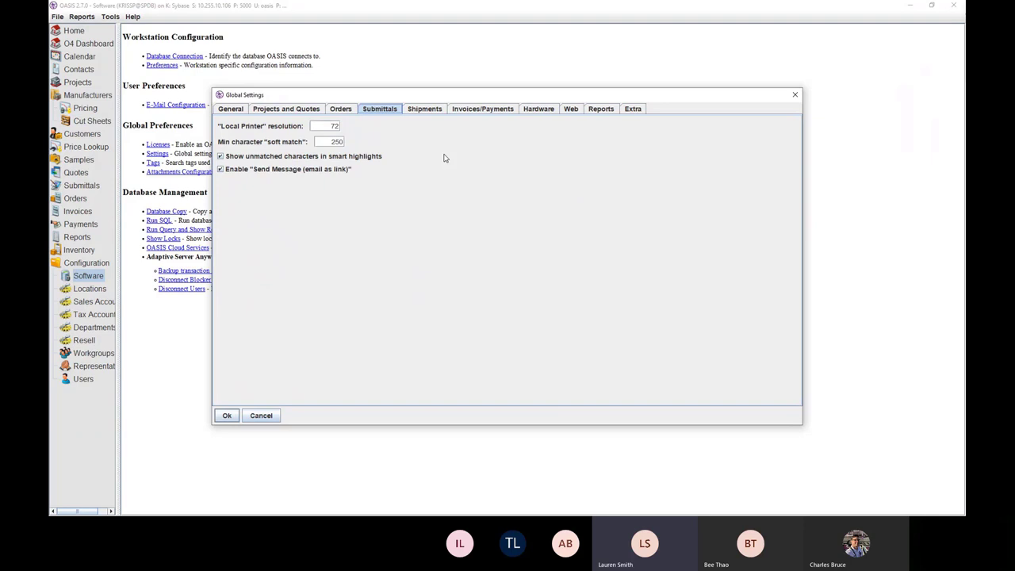
left_click(794, 96)
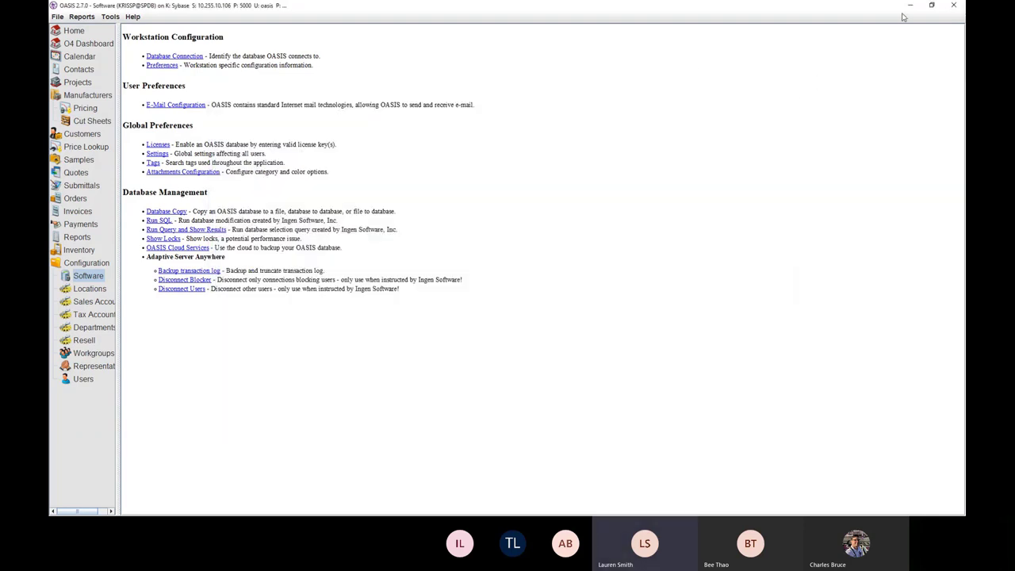